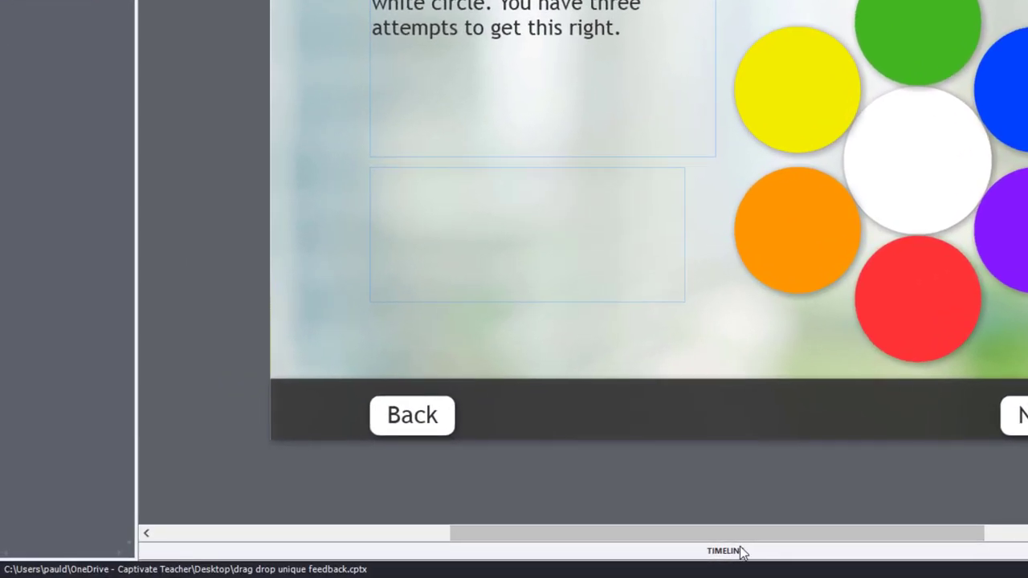
# - Examine the slide's objects in the timeline and the color and No_More_Tries states of the feedback_captions object
pyautogui.click(487, 560)
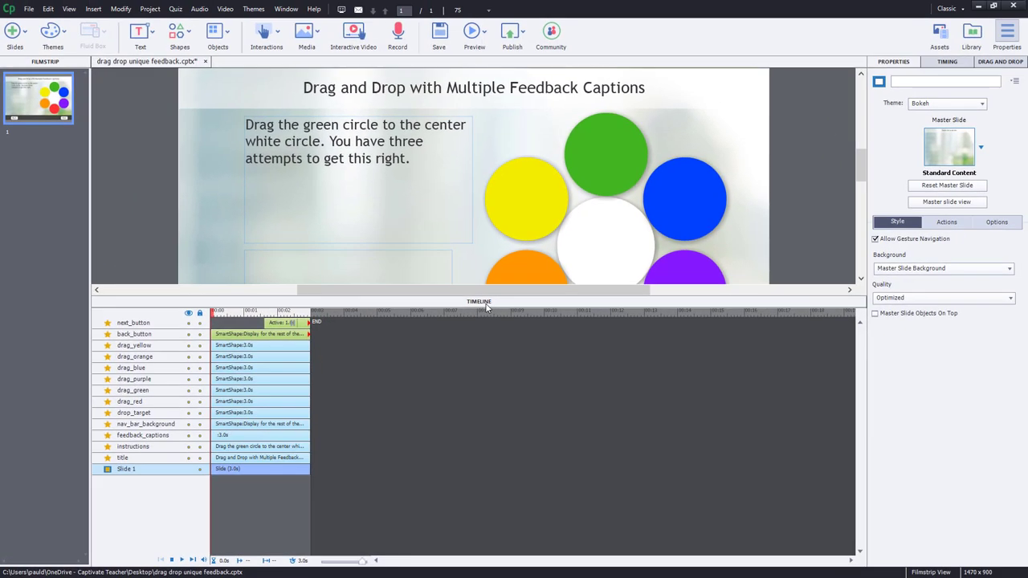
pyautogui.click(486, 307)
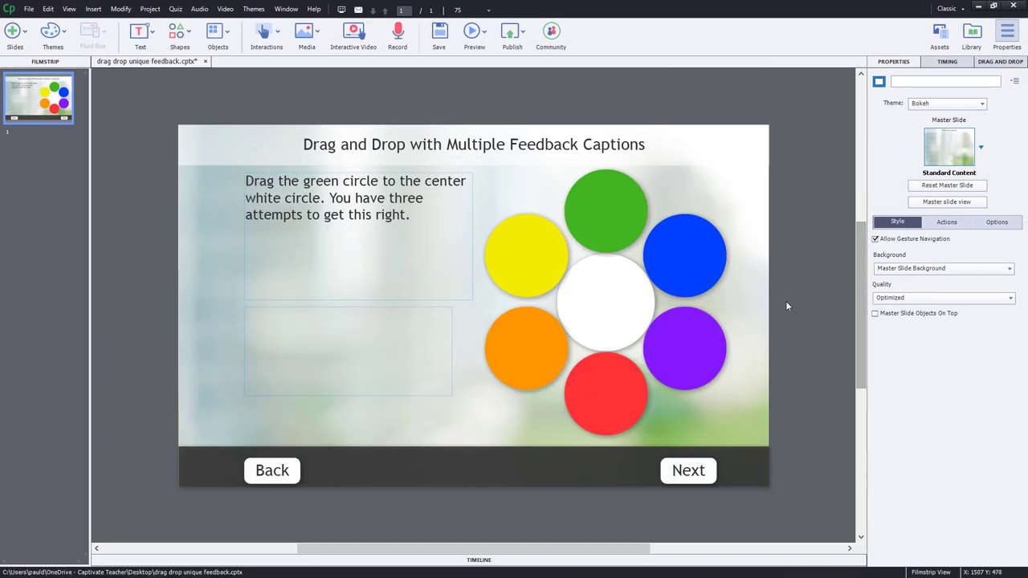
pyautogui.click(389, 321)
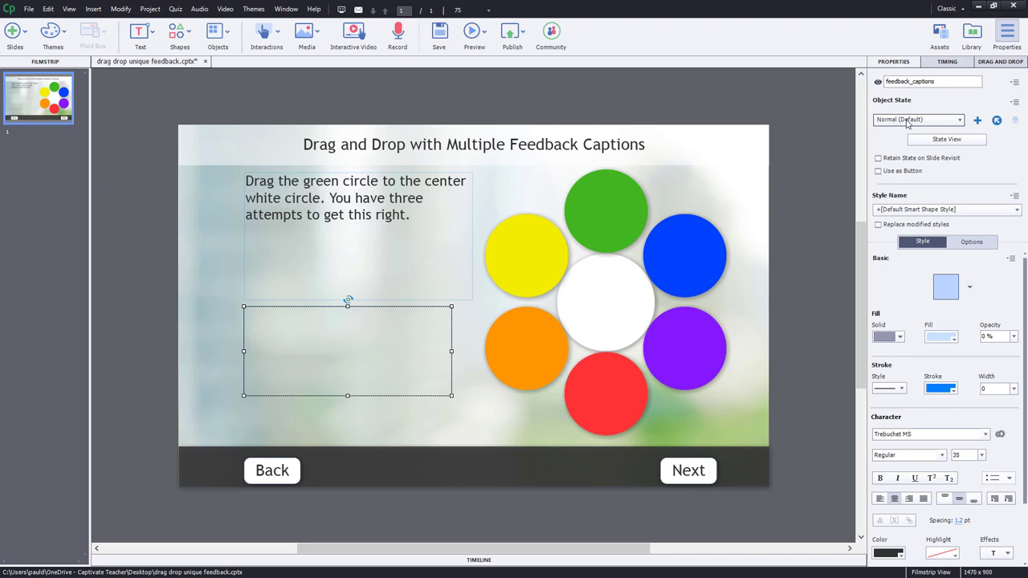
pyautogui.scroll(-1, 907, 120)
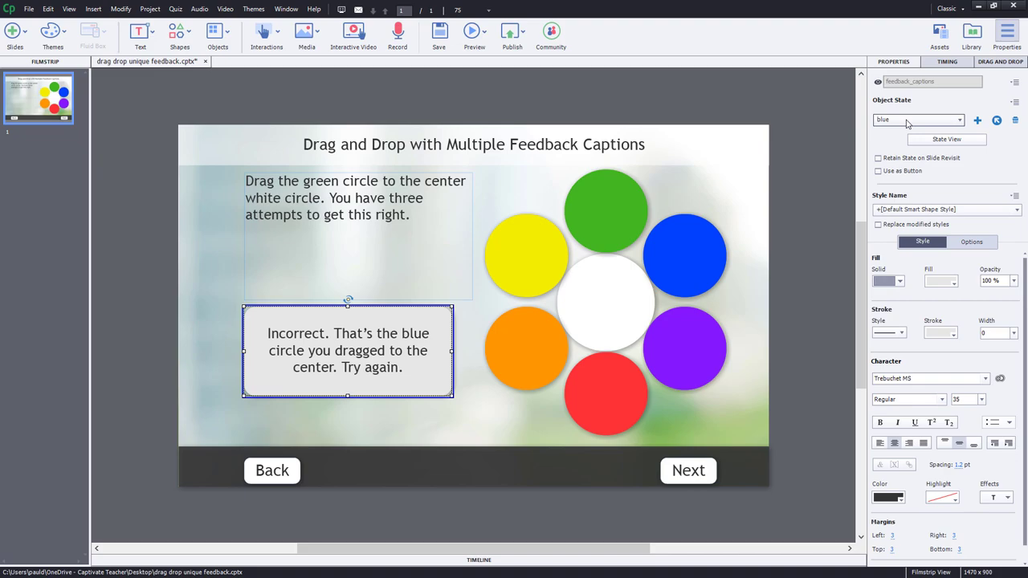
pyautogui.scroll(-4, 908, 121)
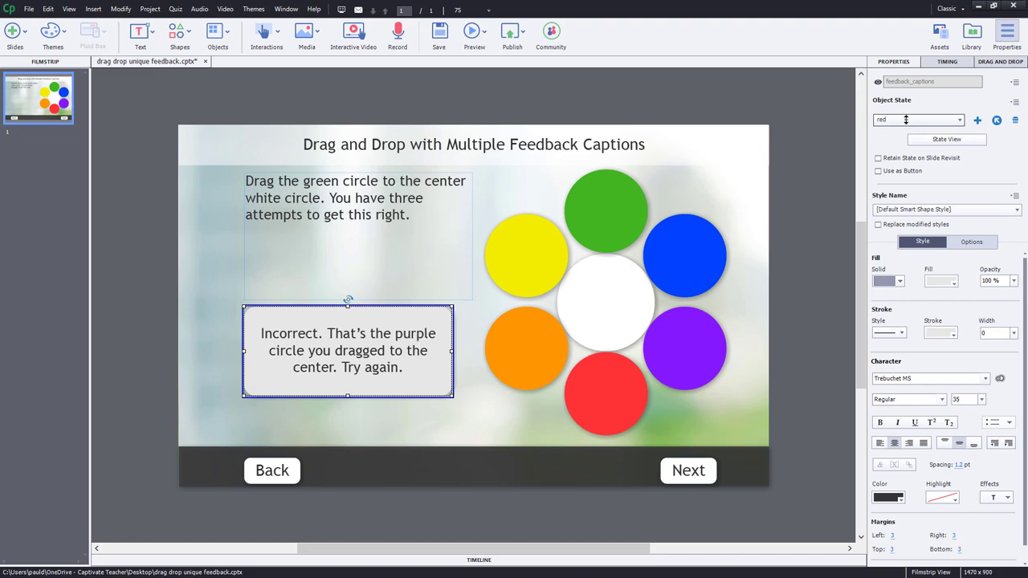
pyautogui.scroll(-2, 906, 119)
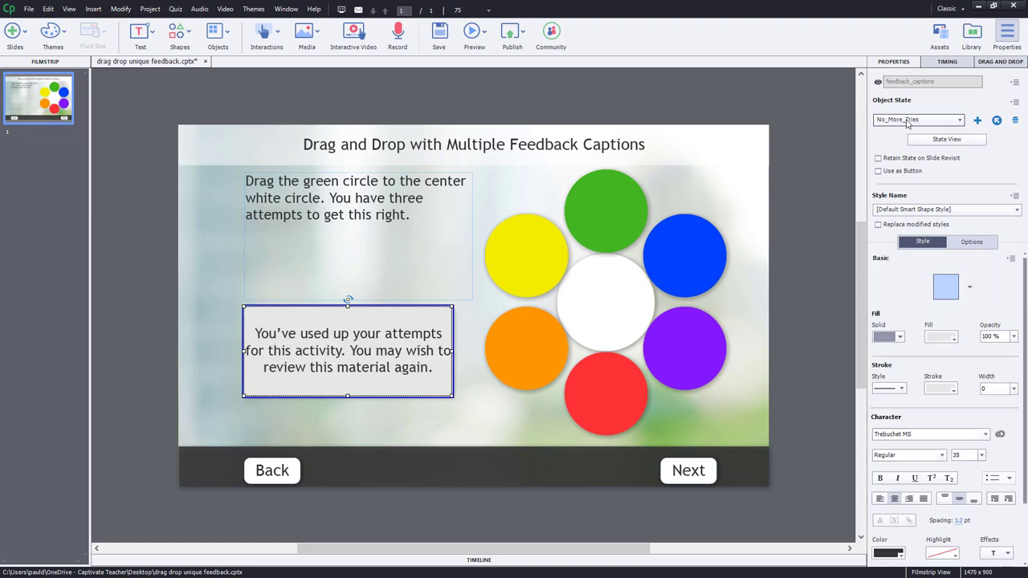
pyautogui.scroll(1, 907, 120)
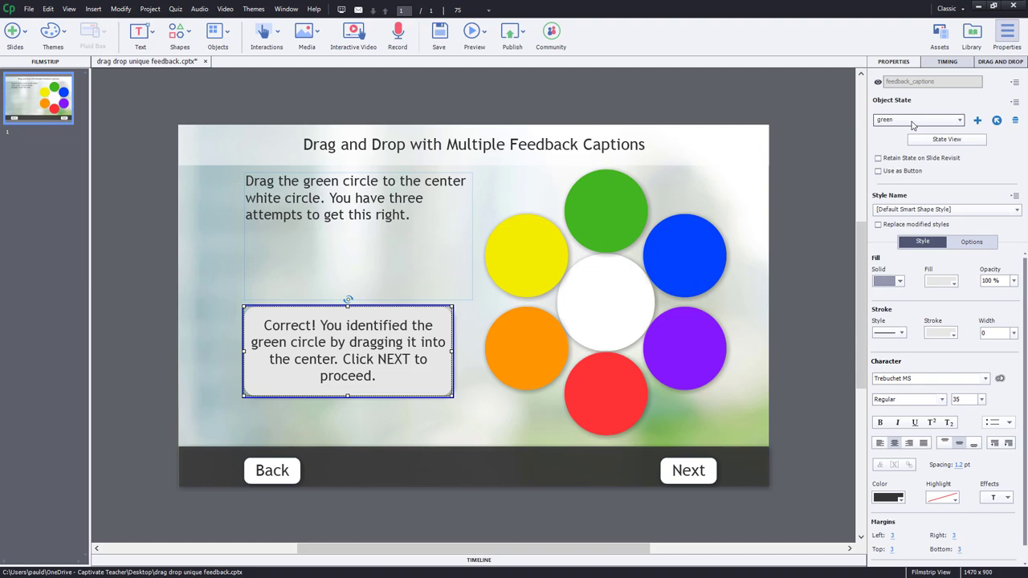
pyautogui.scroll(-1, 912, 124)
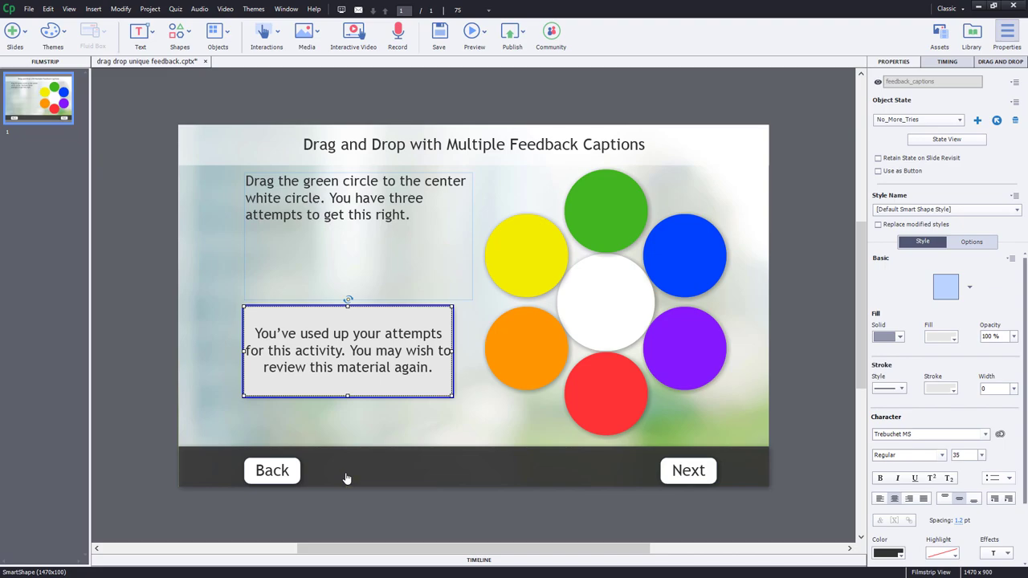
pyautogui.click(793, 230)
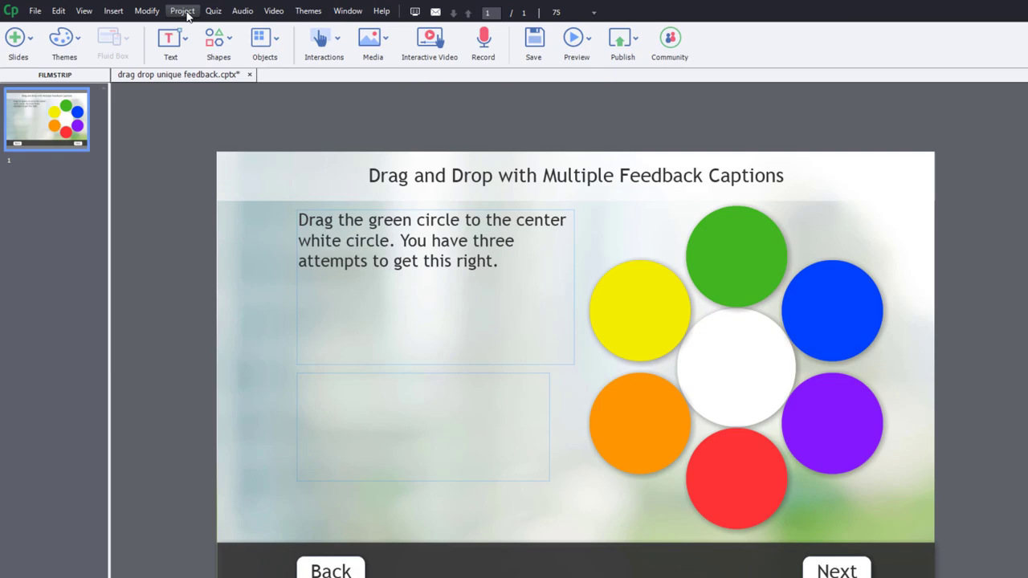
# - Create a user variable named _MaxTries with the value 3
pyautogui.click(150, 9)
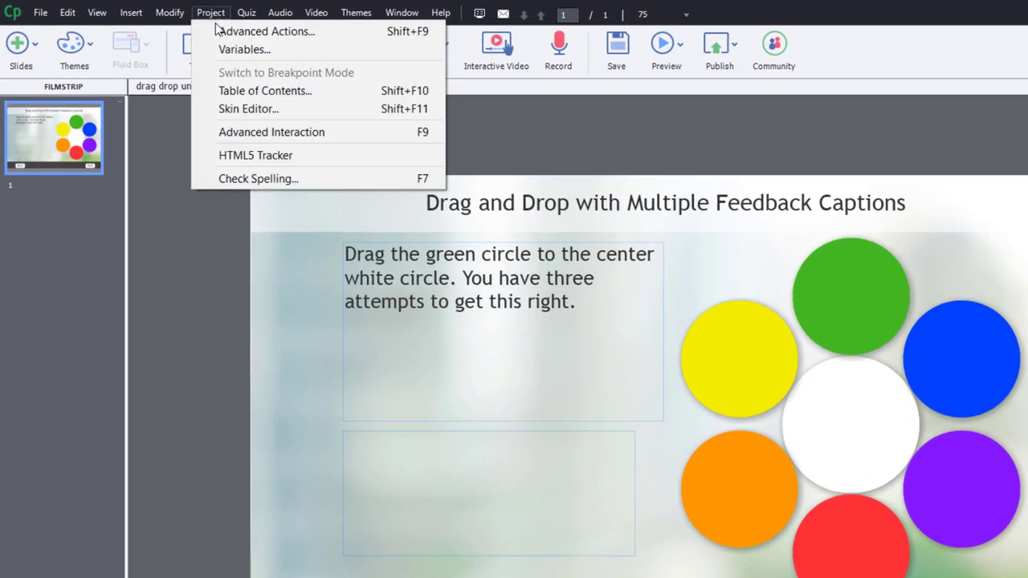
pyautogui.click(244, 49)
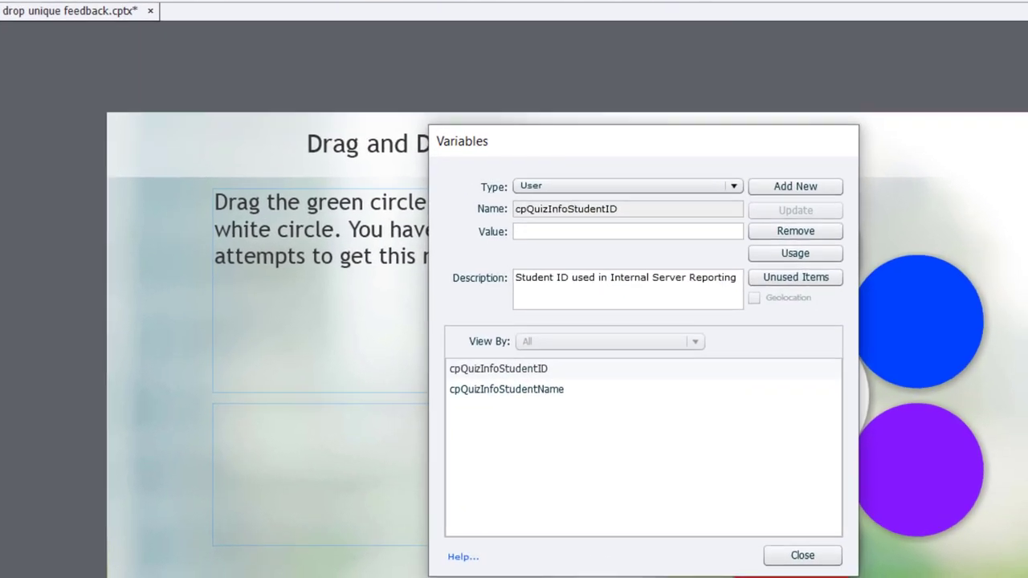
pyautogui.click(777, 189)
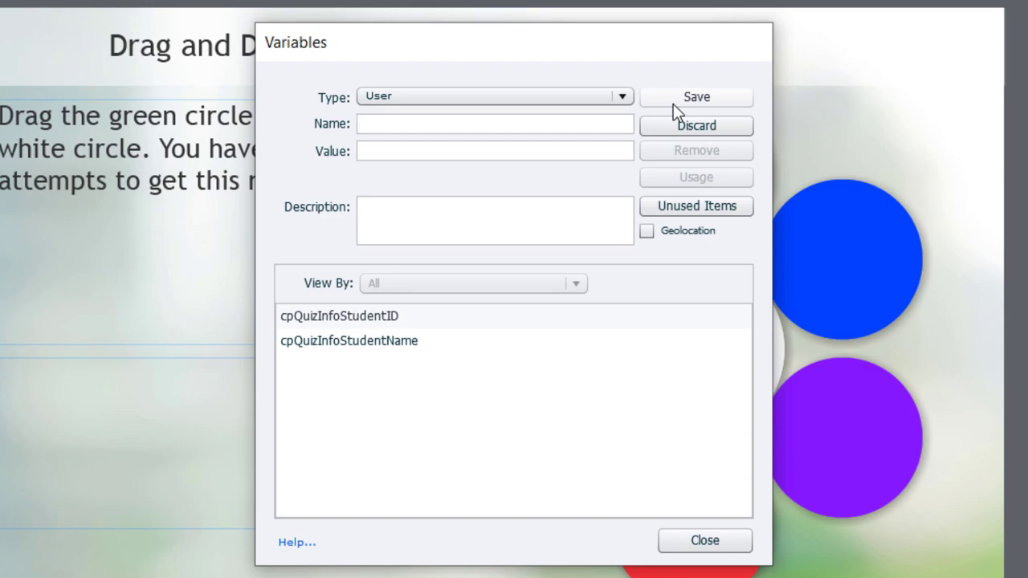
pyautogui.write('_MaxTries')
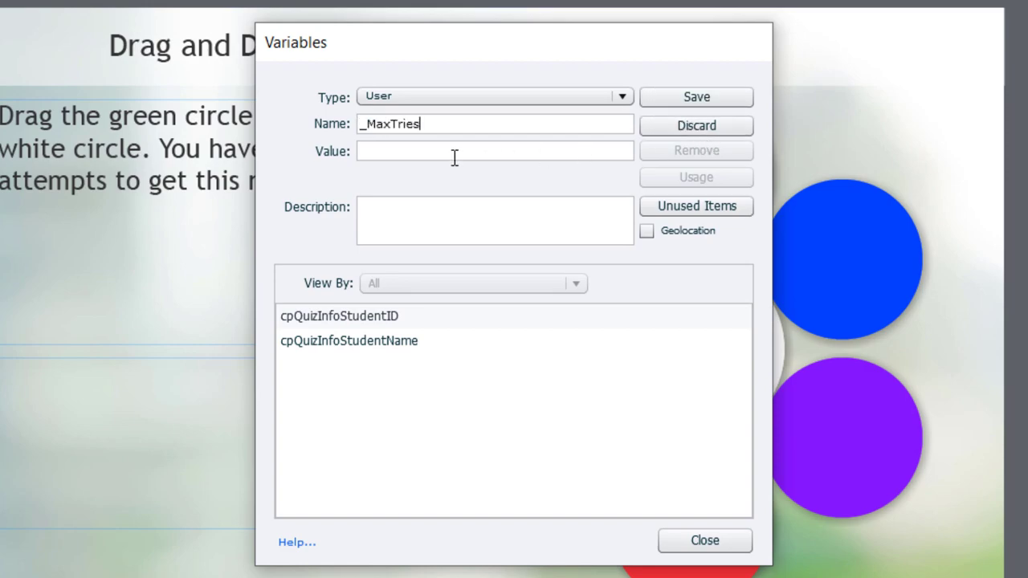
pyautogui.click(400, 152)
pyautogui.write('3')
pyautogui.click(708, 100)
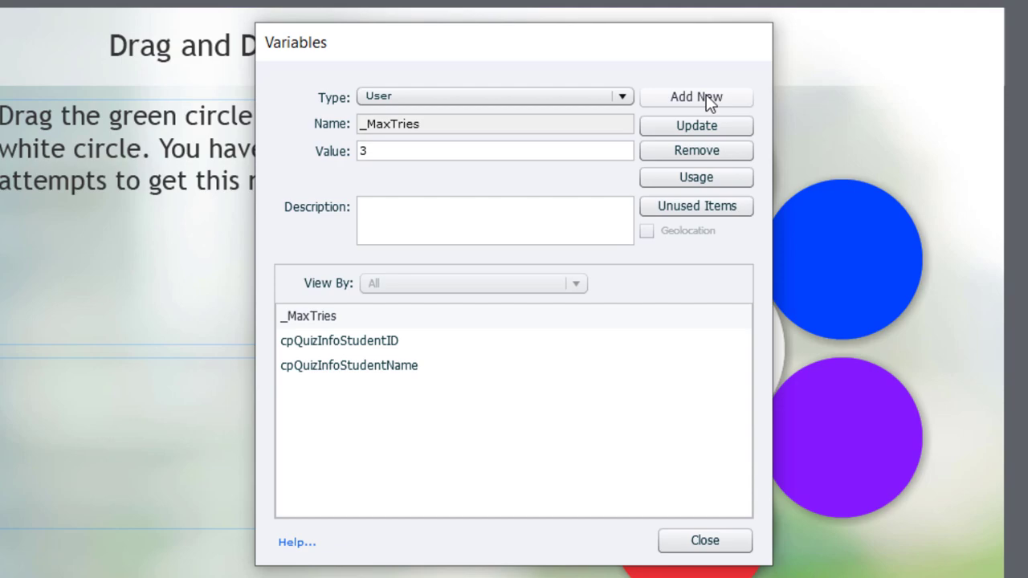
# - Add a second user variable named _NumberOfTries with the value 0 and close the variables dialog
pyautogui.click(706, 96)
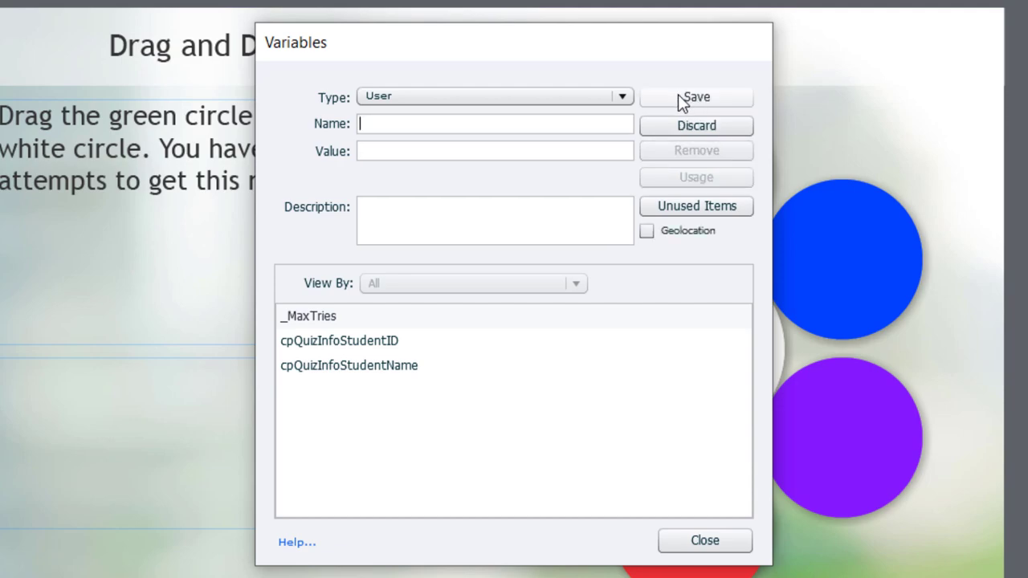
pyautogui.write('_NumberOfTries')
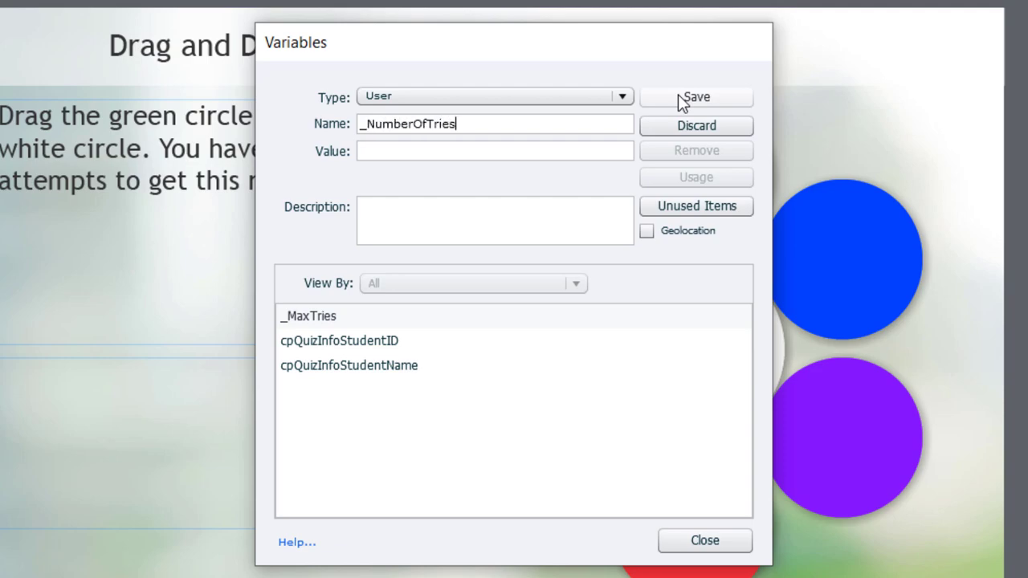
pyautogui.click(411, 151)
pyautogui.write('0')
pyautogui.click(699, 97)
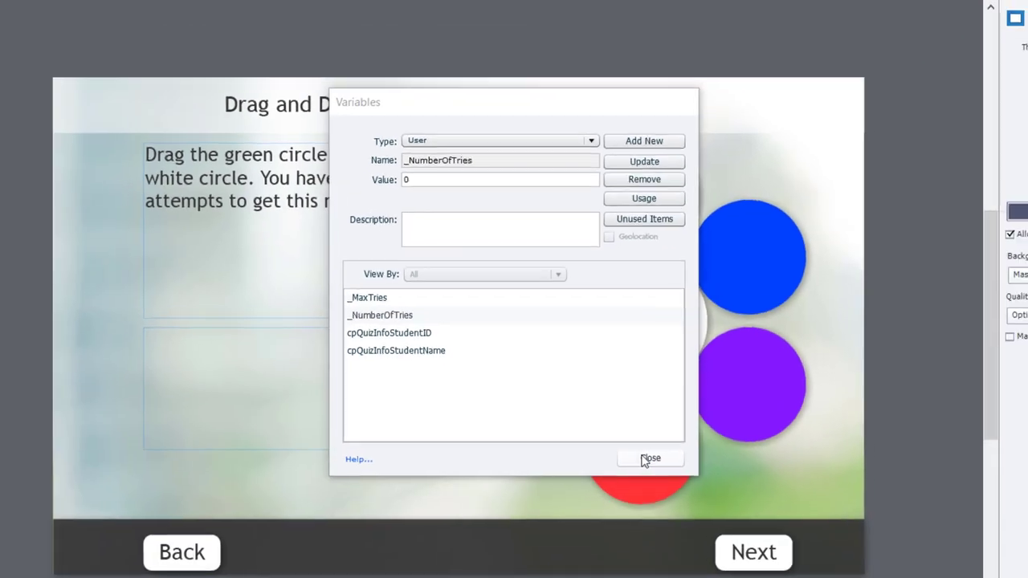
pyautogui.click(696, 540)
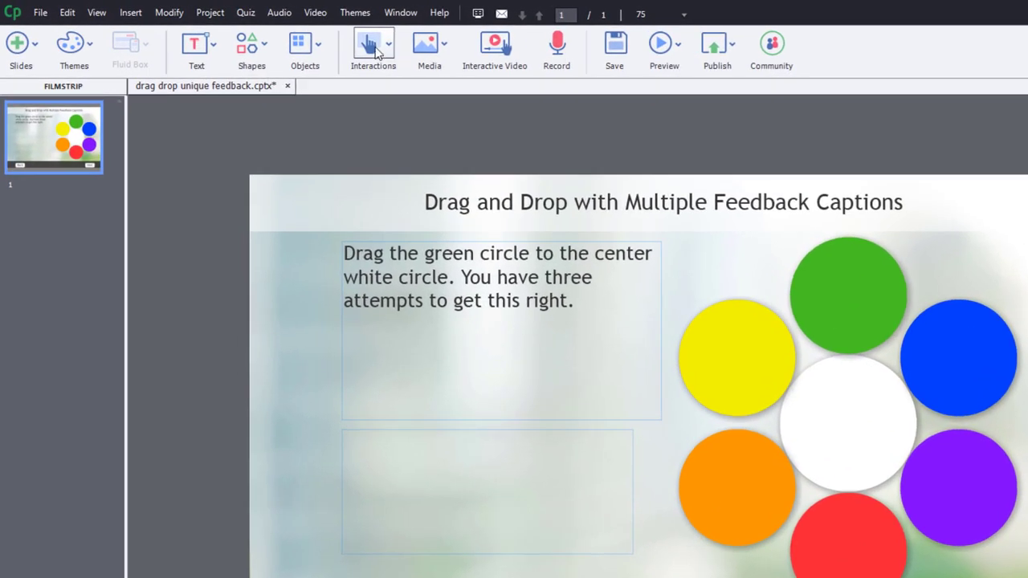
# - Start a drag-and-drop interaction and specify the six colored circles as its drag sources
pyautogui.click(373, 47)
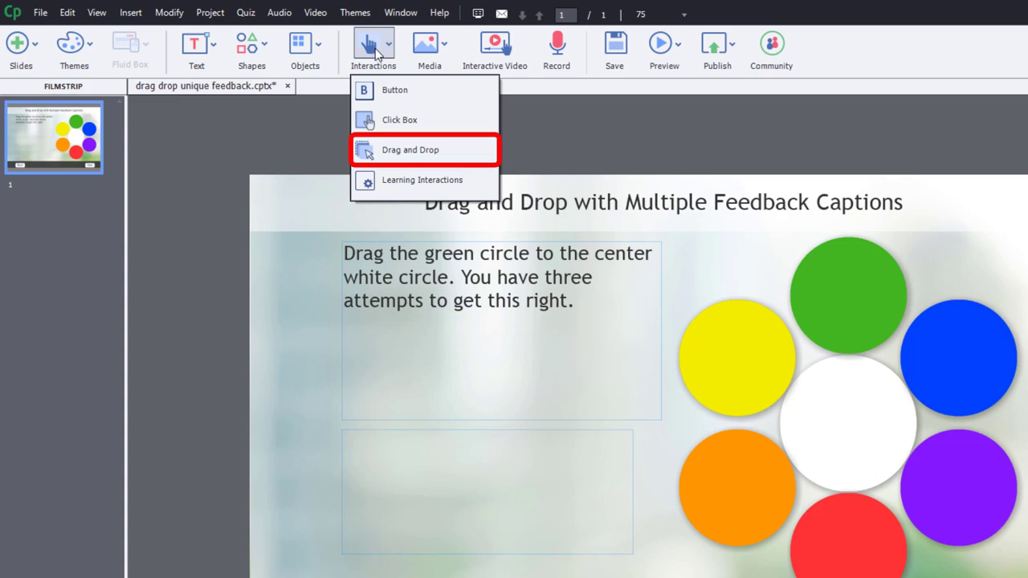
pyautogui.click(380, 153)
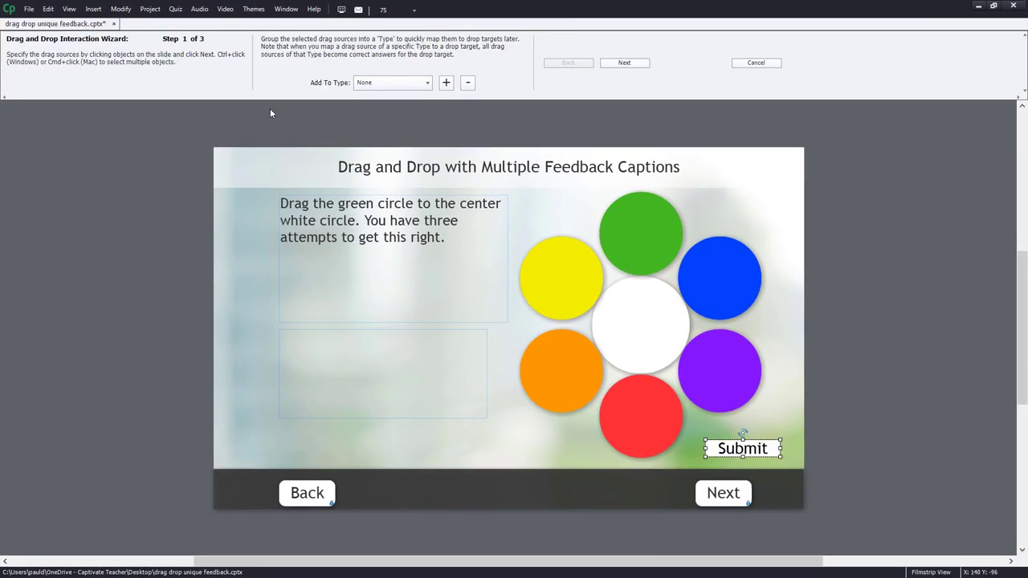
pyautogui.click(545, 279)
pyautogui.keyDown('ctrl'); pyautogui.click(643, 246); pyautogui.keyUp('ctrl')
pyautogui.keyDown('ctrl'); pyautogui.click(744, 285); pyautogui.keyUp('ctrl')
pyautogui.keyDown('ctrl'); pyautogui.click(739, 386); pyautogui.keyUp('ctrl')
pyautogui.keyDown('ctrl'); pyautogui.click(641, 432); pyautogui.keyUp('ctrl')
pyautogui.keyDown('ctrl'); pyautogui.click(550, 388); pyautogui.keyUp('ctrl')
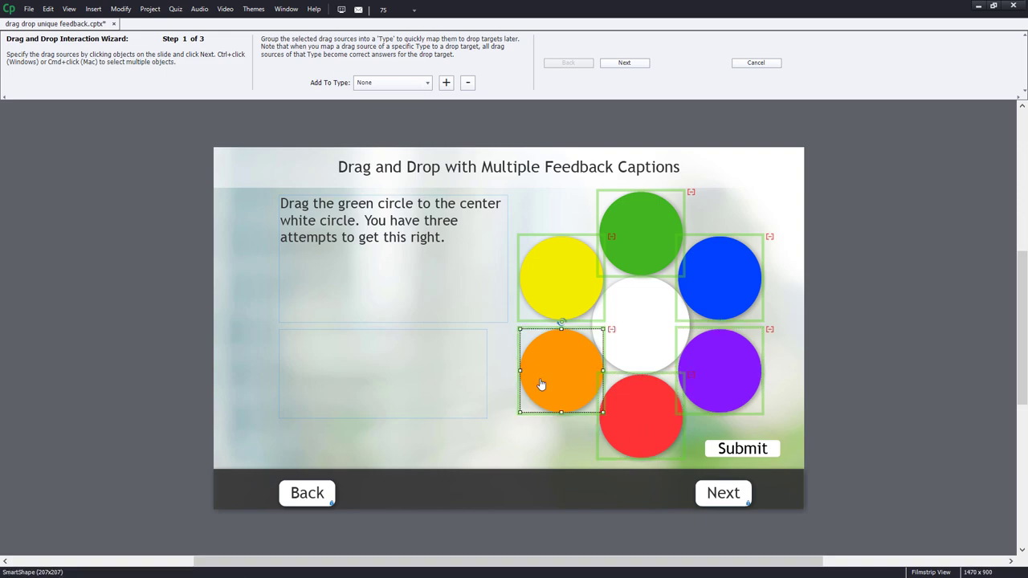
pyautogui.click(625, 63)
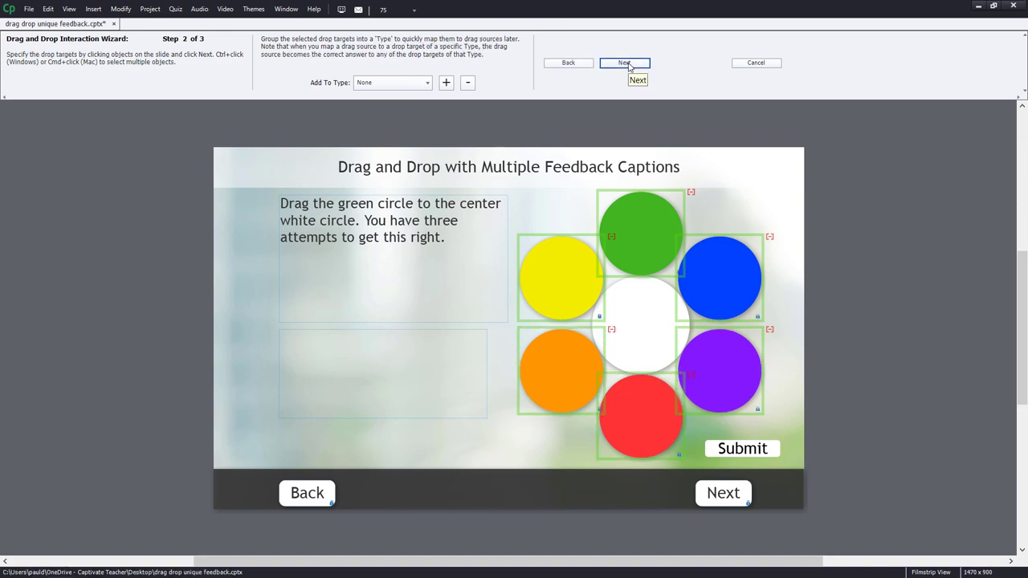
# - Specify the white center circle as the drop target, map the green circle to it as the correct answer, and finish the wizard
pyautogui.click(639, 328)
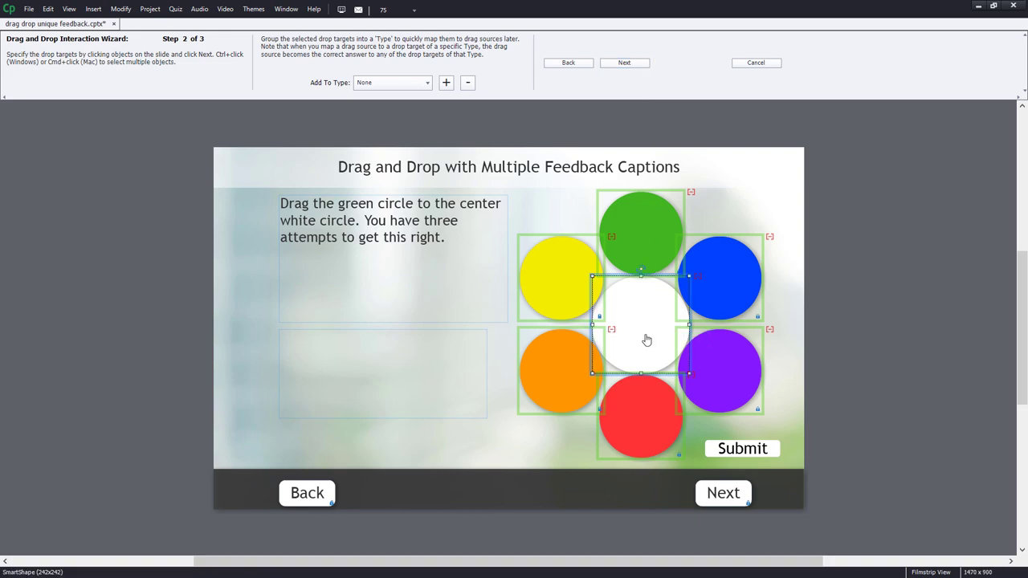
pyautogui.click(625, 62)
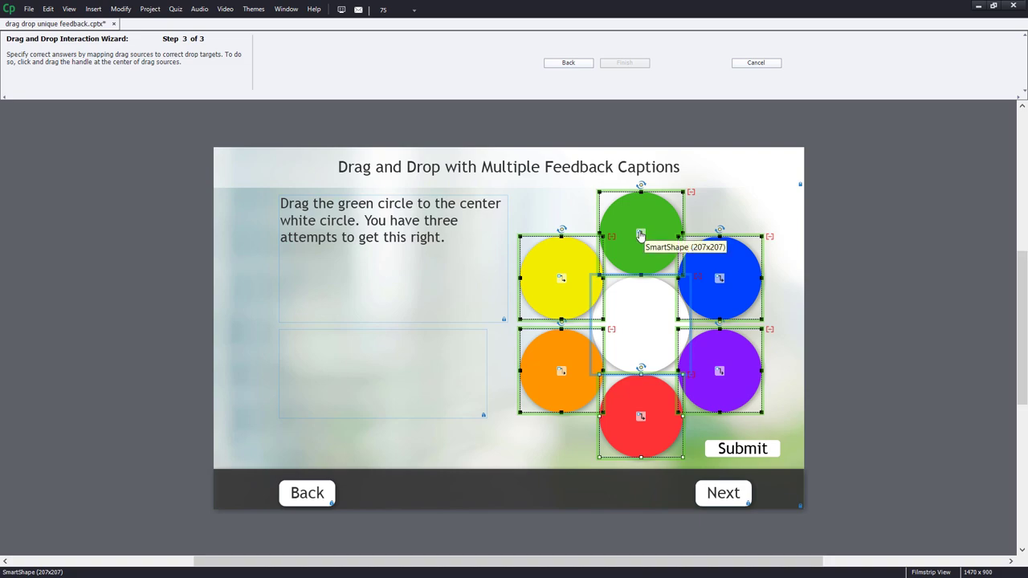
pyautogui.moveTo(641, 234); pyautogui.dragTo(635, 329)
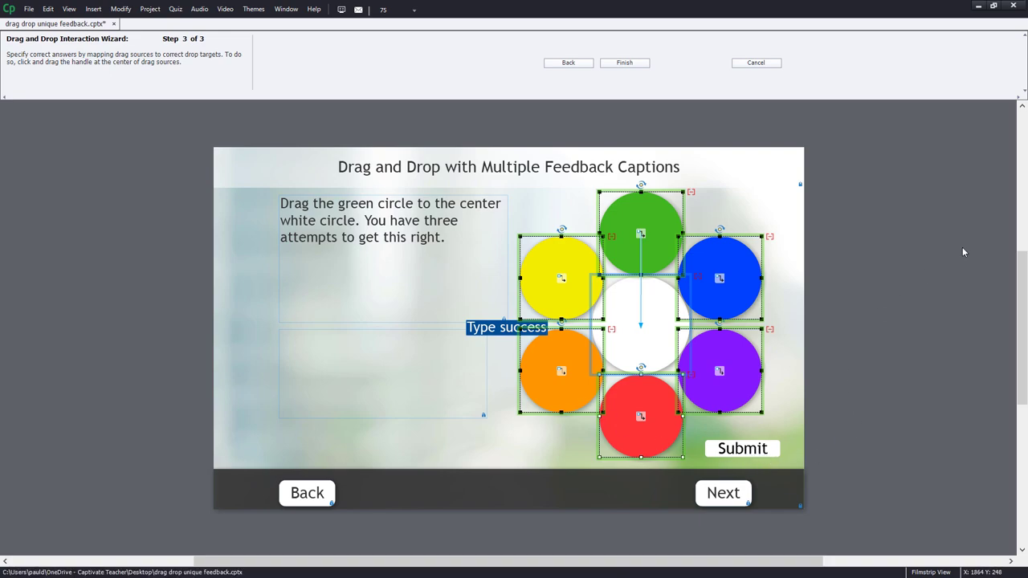
pyautogui.click(636, 65)
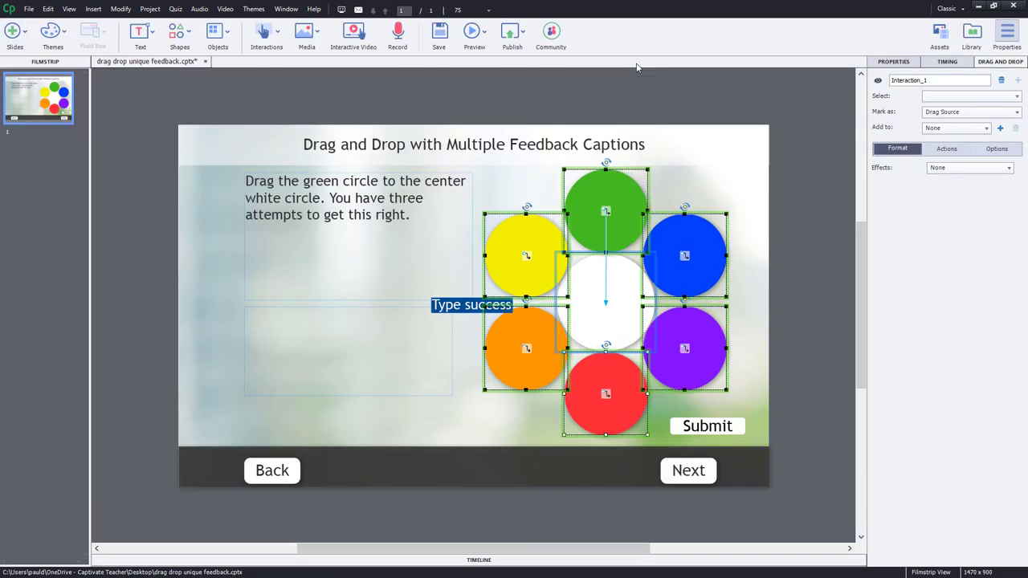
# - Give the drag-and-drop interaction infinite attempts and turn off its failure and success captions
pyautogui.click(619, 304)
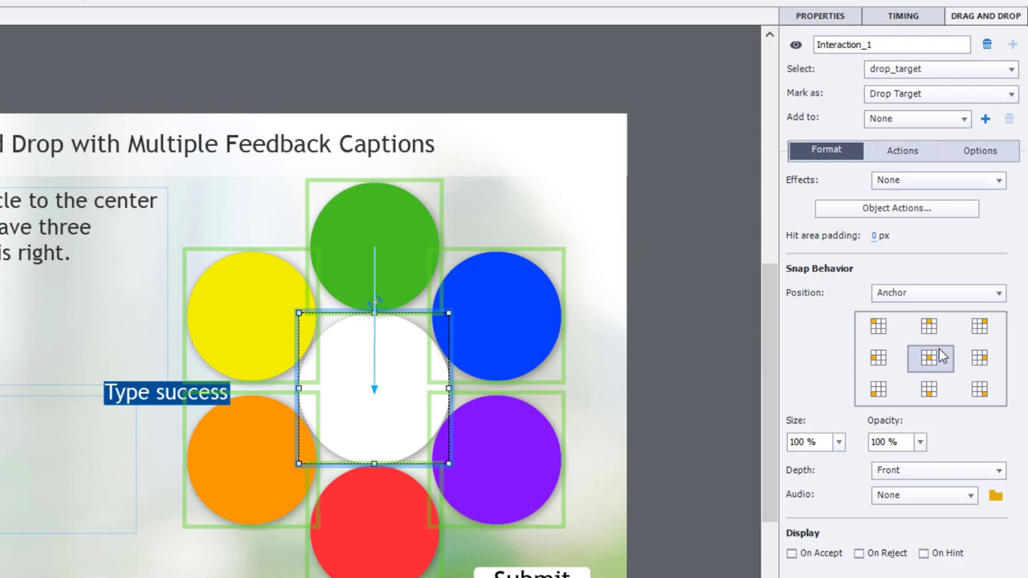
pyautogui.click(902, 151)
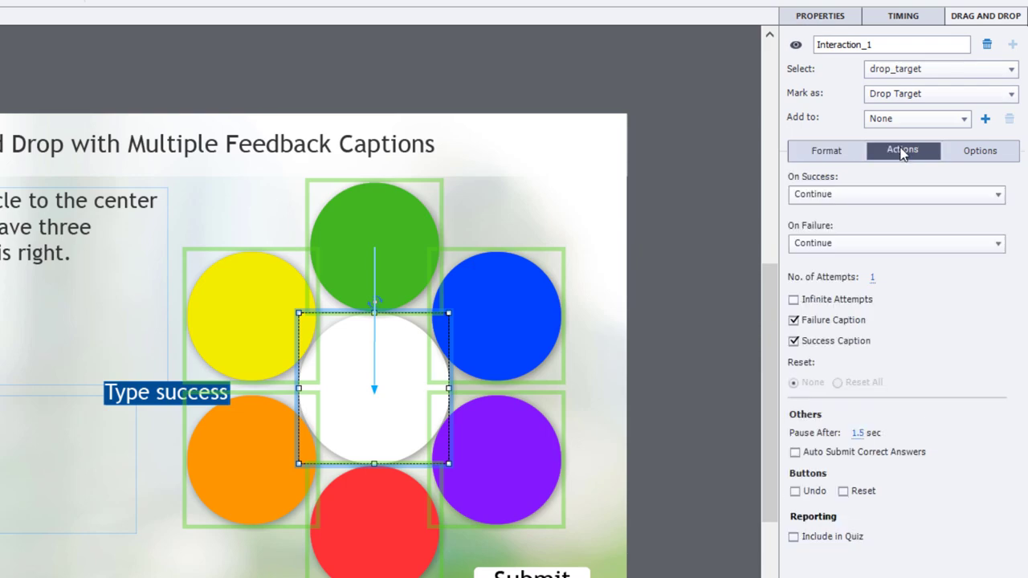
pyautogui.click(794, 302)
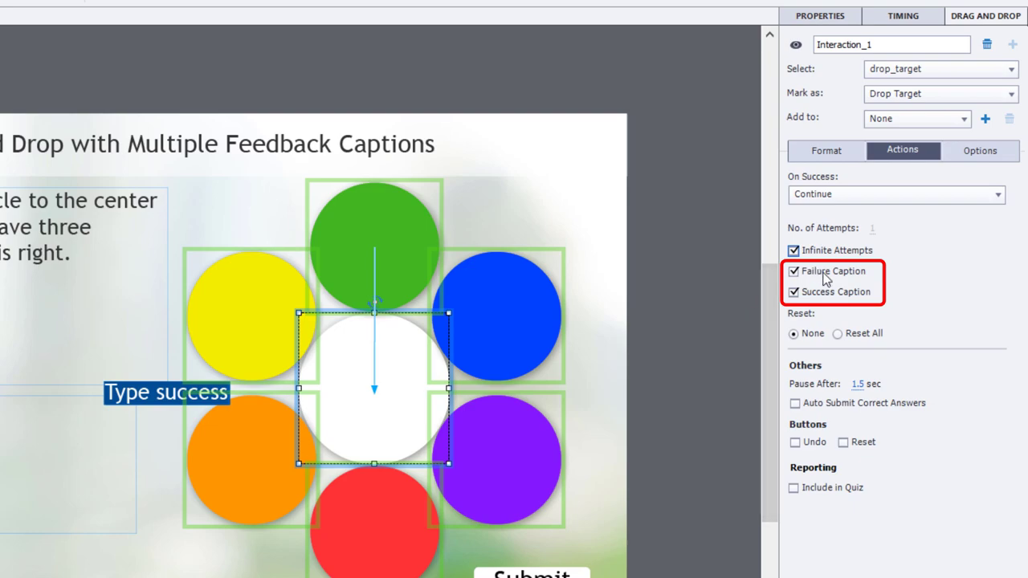
pyautogui.click(826, 275)
pyautogui.click(829, 294)
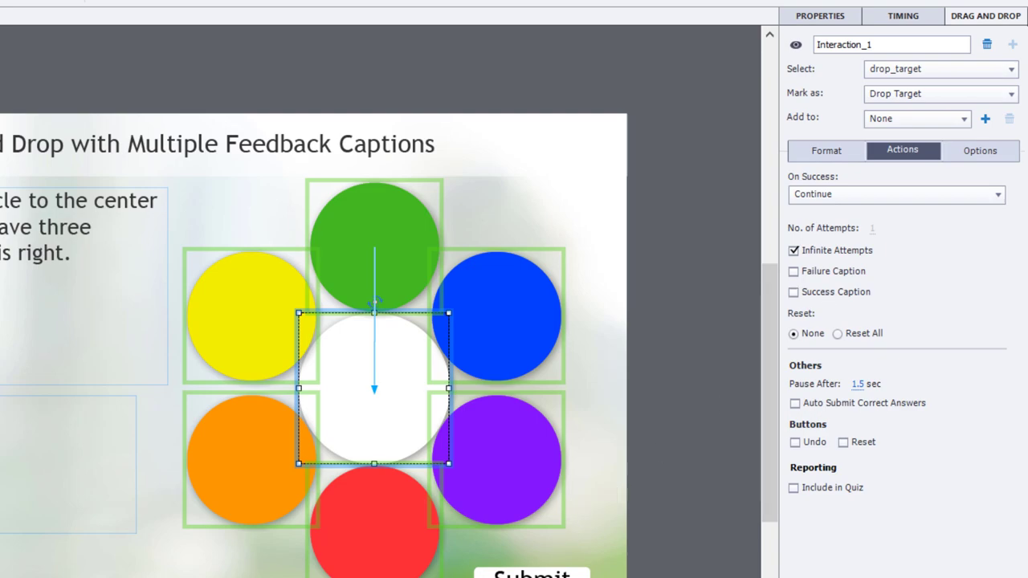
# - Move the Submit button off the slide and enable Auto Submit Correct Answers for the interaction
pyautogui.moveTo(506, 571); pyautogui.dragTo(683, 382)
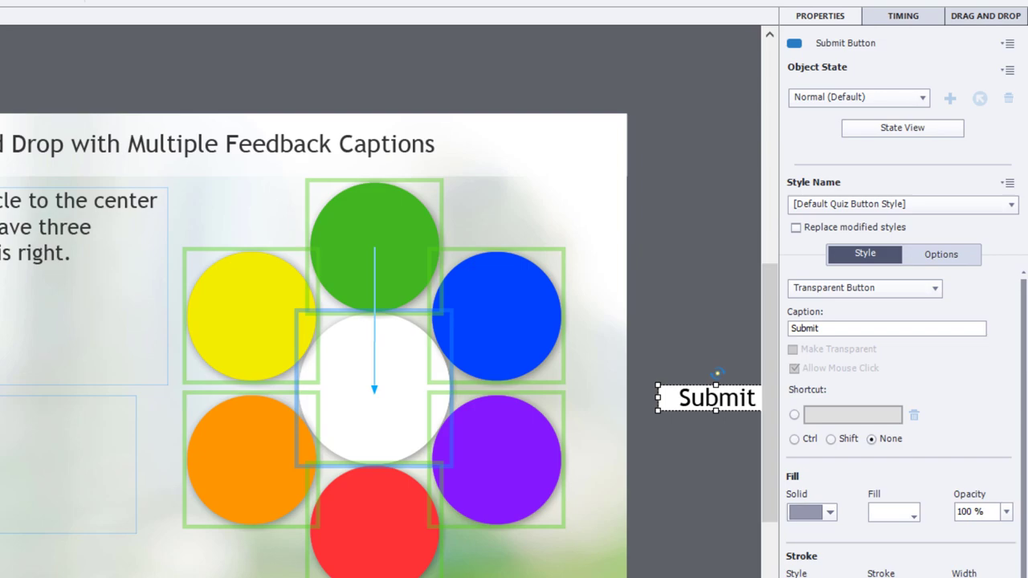
pyautogui.click(366, 419)
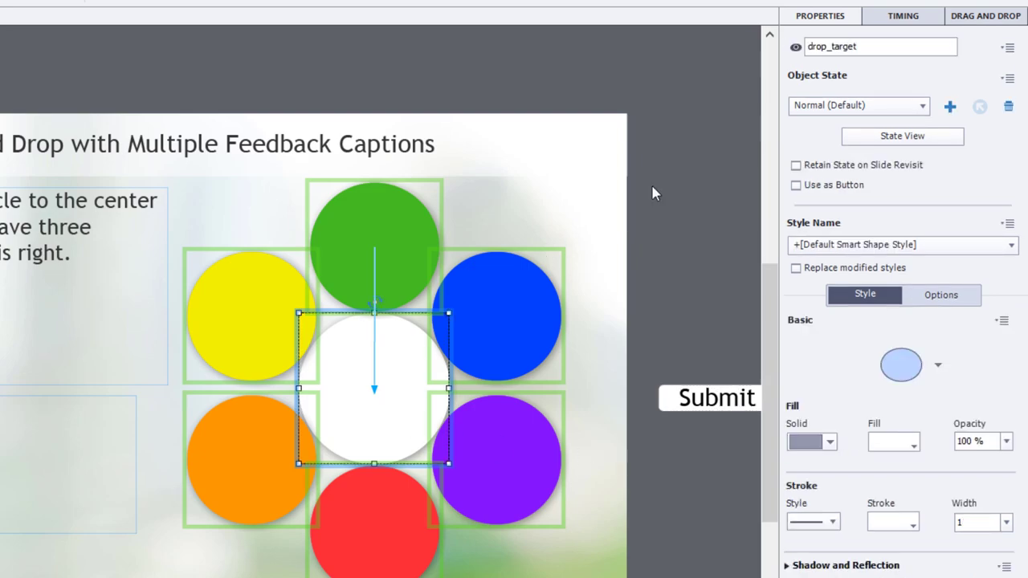
pyautogui.click(969, 19)
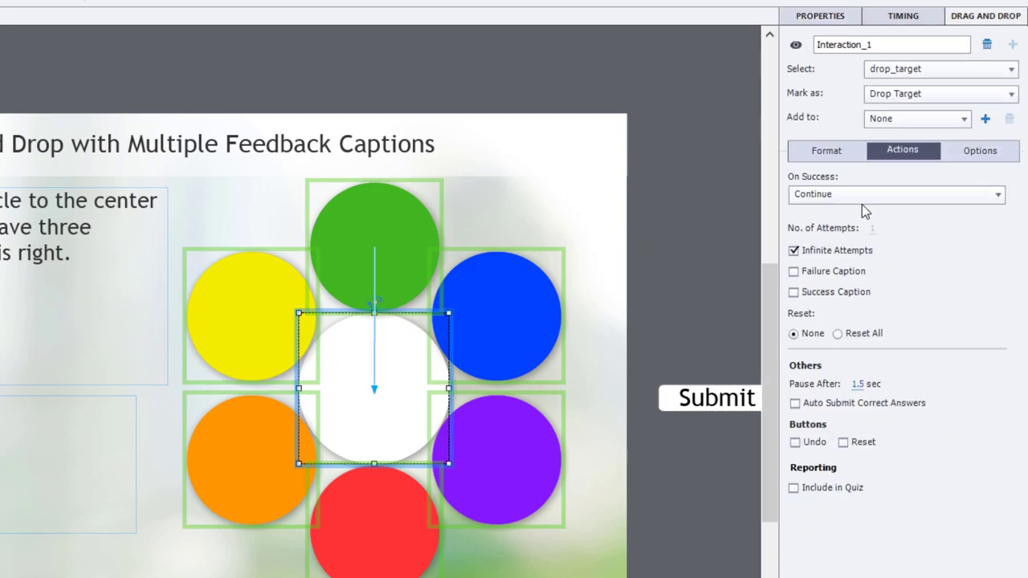
pyautogui.click(795, 403)
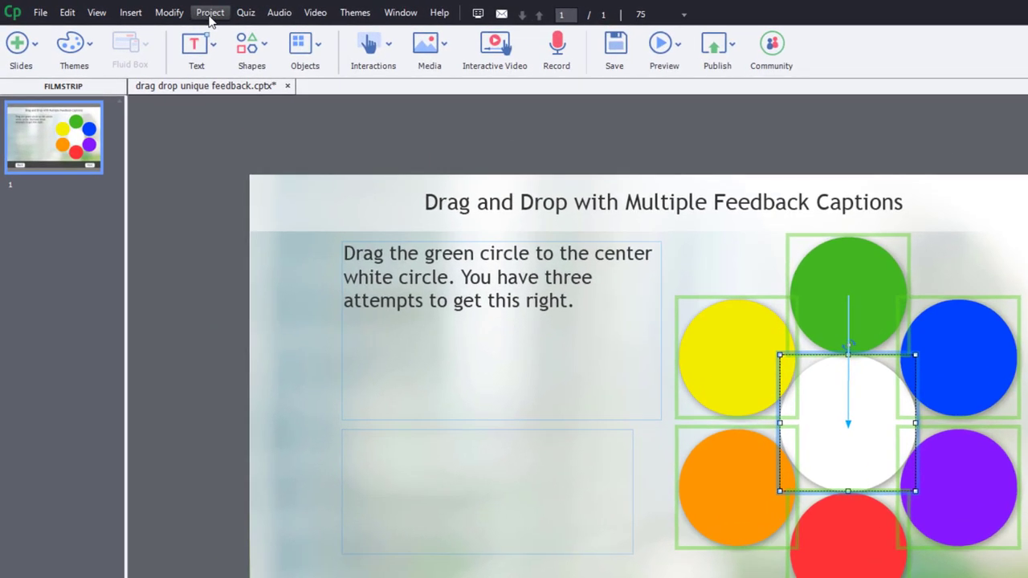
# - Start a new advanced action from blank and name it blue
pyautogui.click(209, 13)
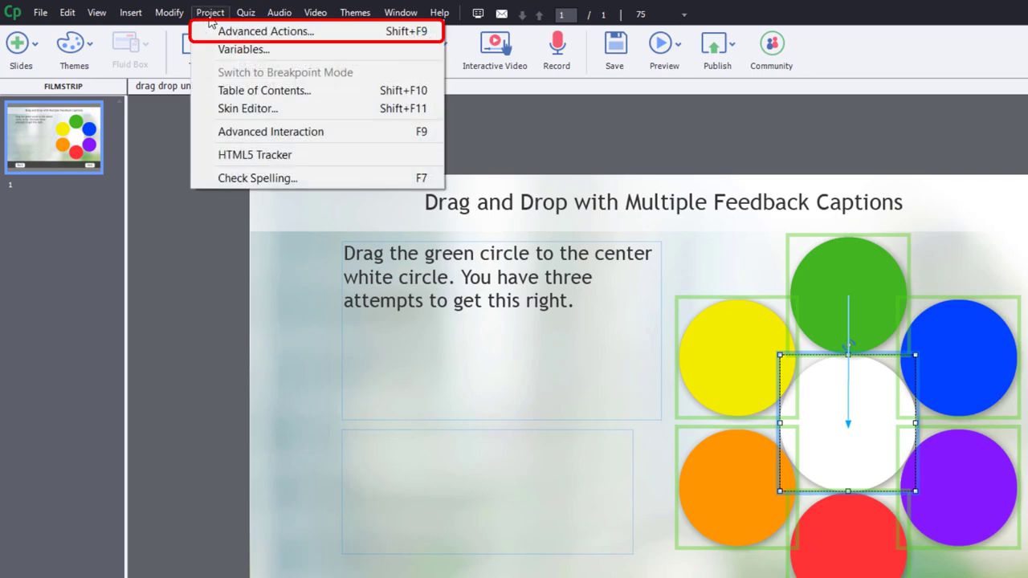
pyautogui.click(241, 31)
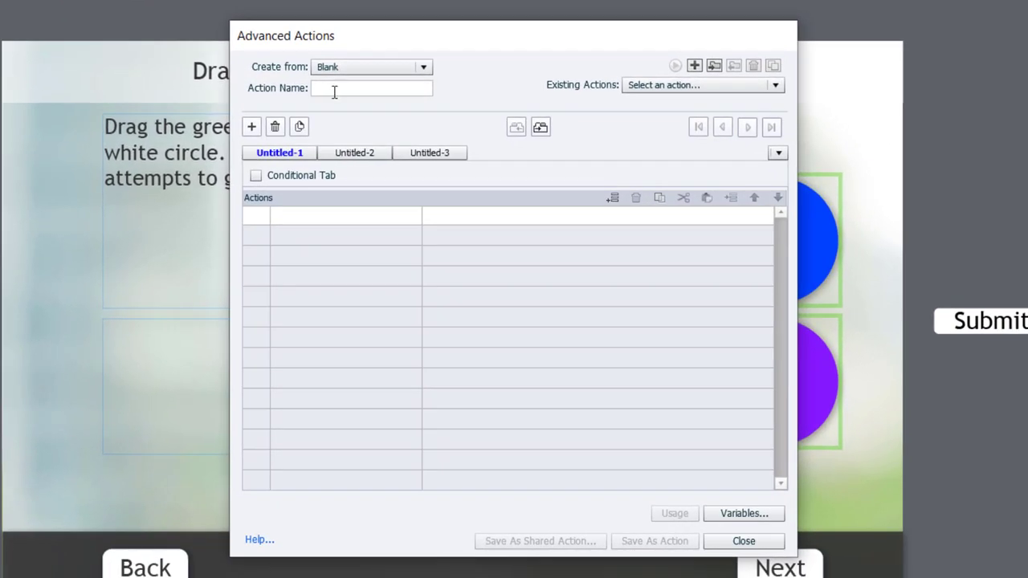
pyautogui.click(500, 185)
pyautogui.write('blue')
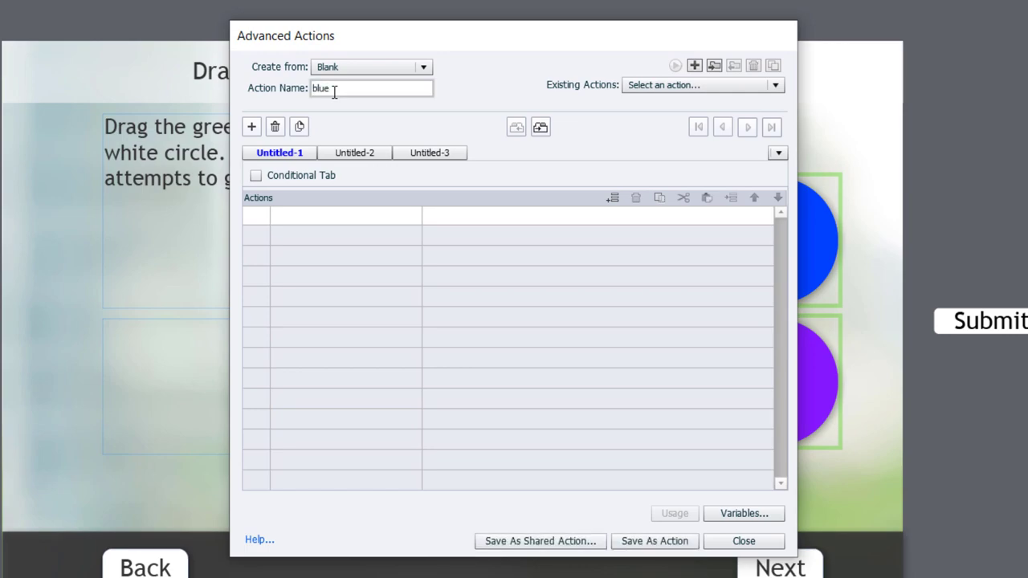
# - Add an action to the first decision that changes the state of feedback_captions to blue
pyautogui.click(307, 217)
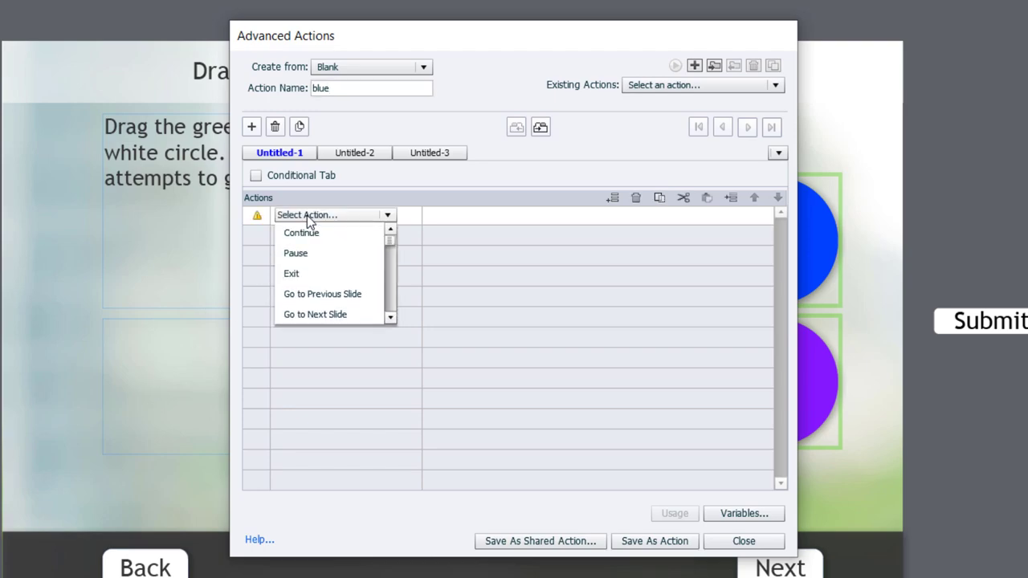
pyautogui.write('ch')
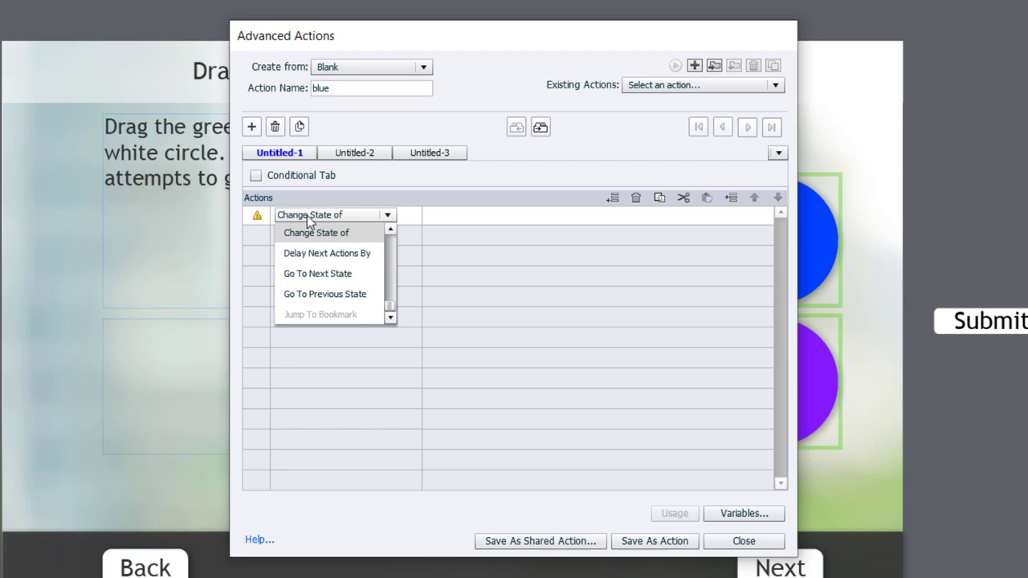
pyautogui.click(313, 233)
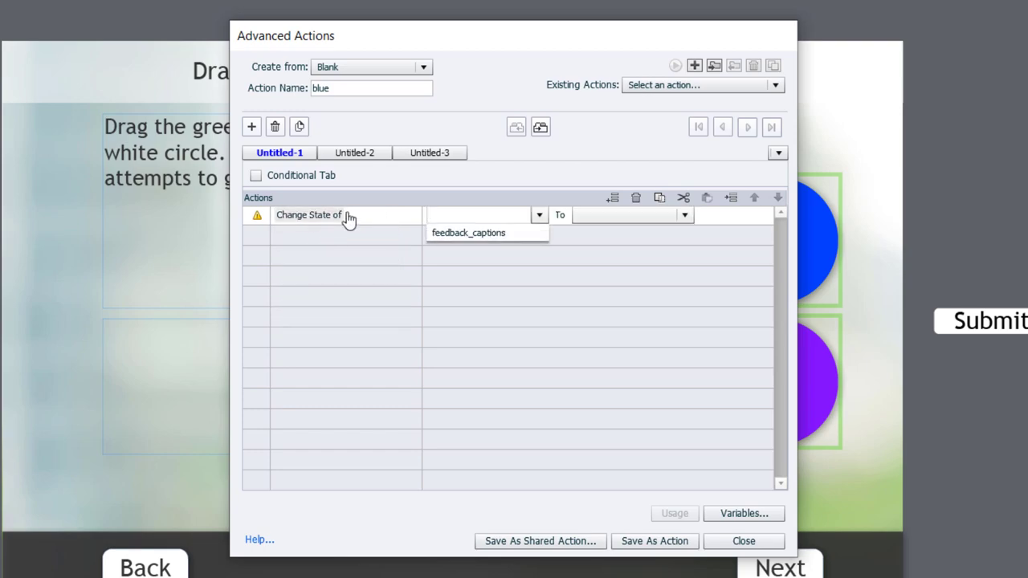
pyautogui.click(485, 241)
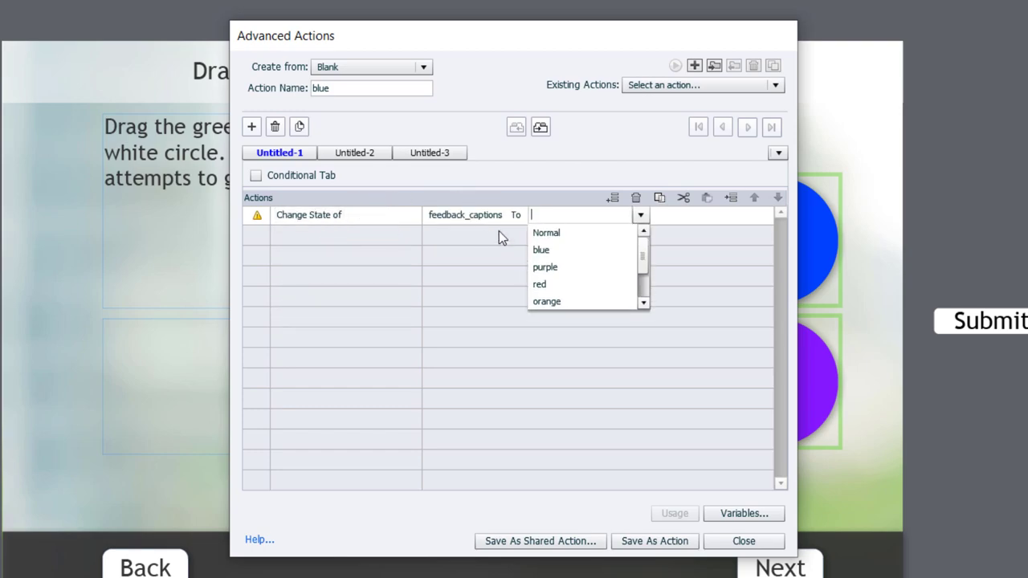
pyautogui.click(552, 247)
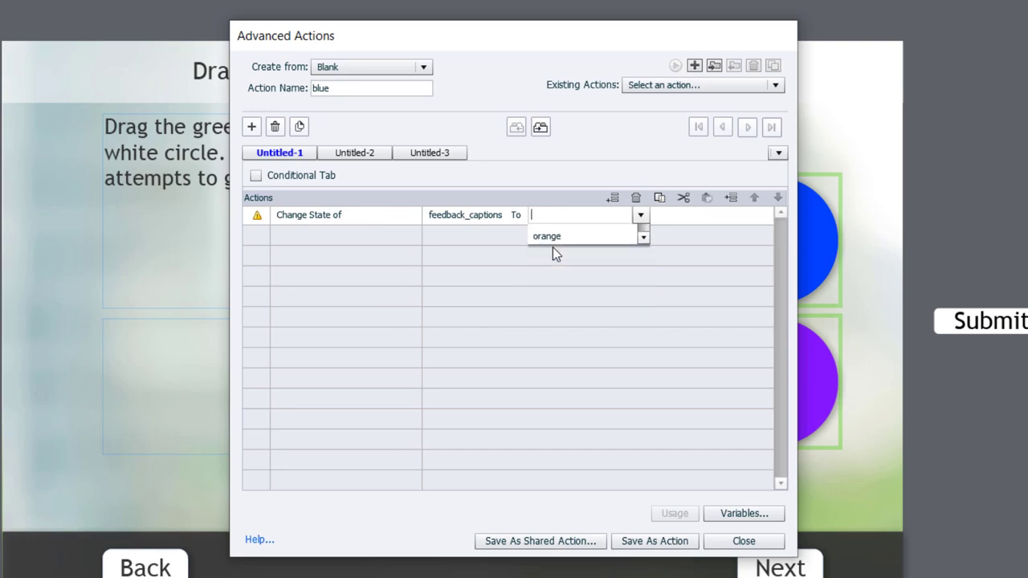
# - Add a second action that increments the _NumberOfTries variable by 1
pyautogui.click(291, 237)
pyautogui.click(291, 238)
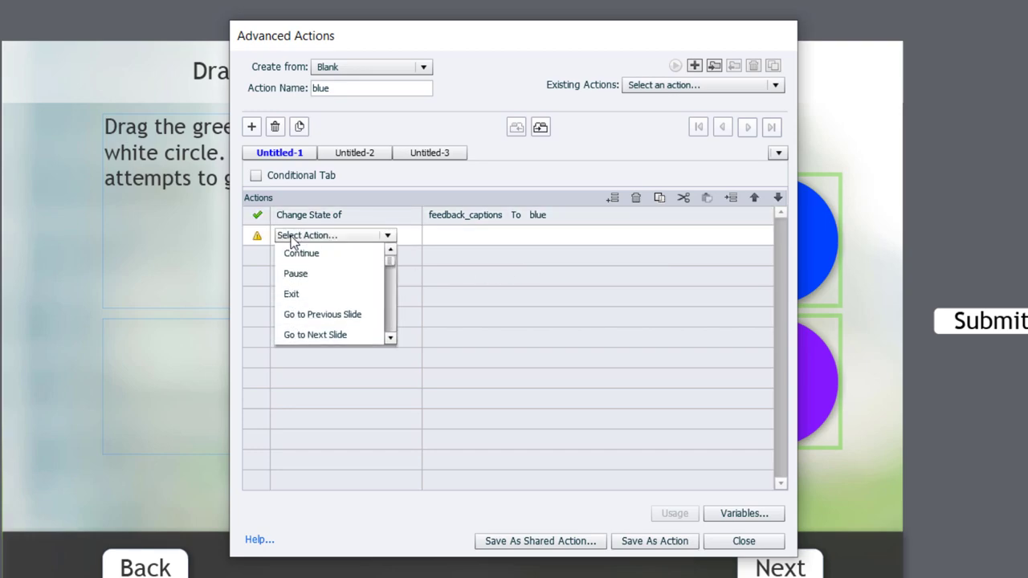
pyautogui.press('i')
pyautogui.click(299, 251)
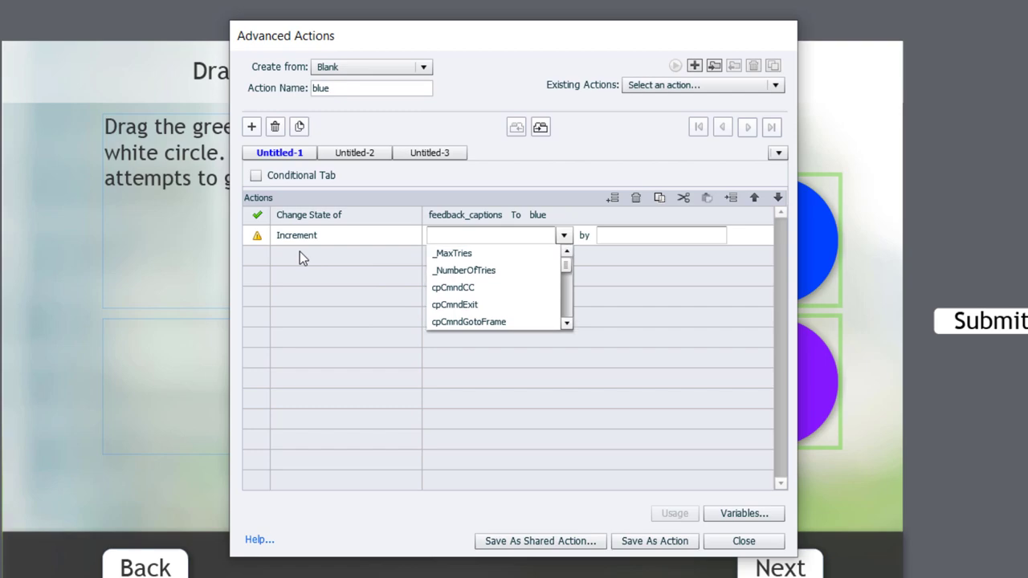
pyautogui.click(476, 270)
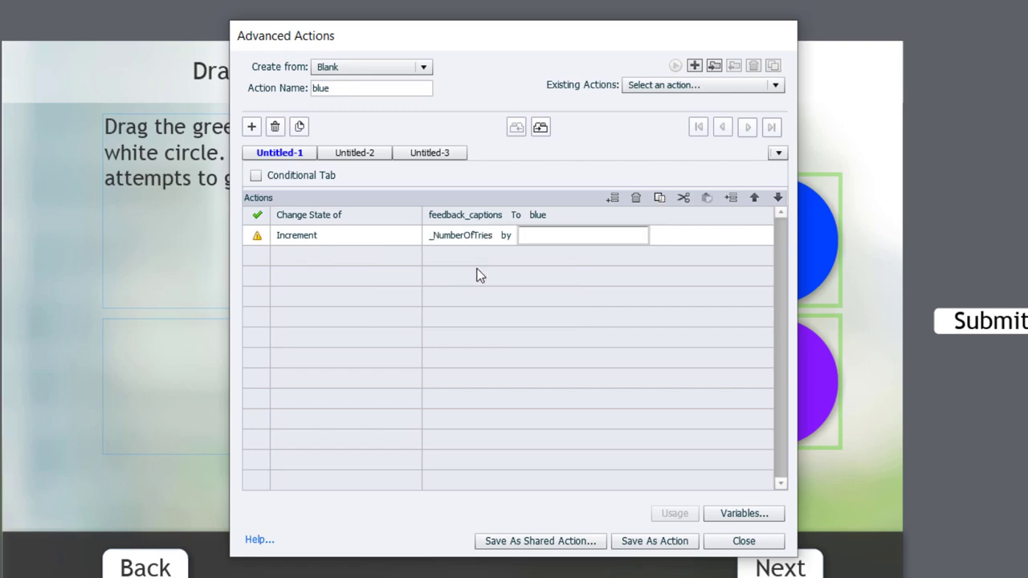
pyautogui.write('1')
pyautogui.press('Return')
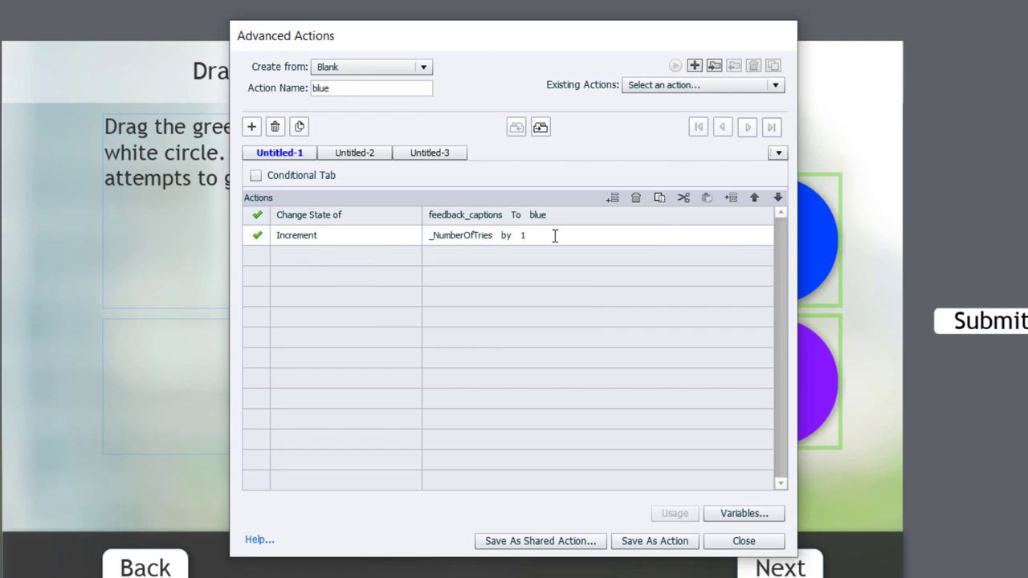
# - Rename the first decision of the blue action as "Less than Max Tries"
pyautogui.doubleClick(305, 155)
pyautogui.moveTo(306, 153); pyautogui.dragTo(235, 146)
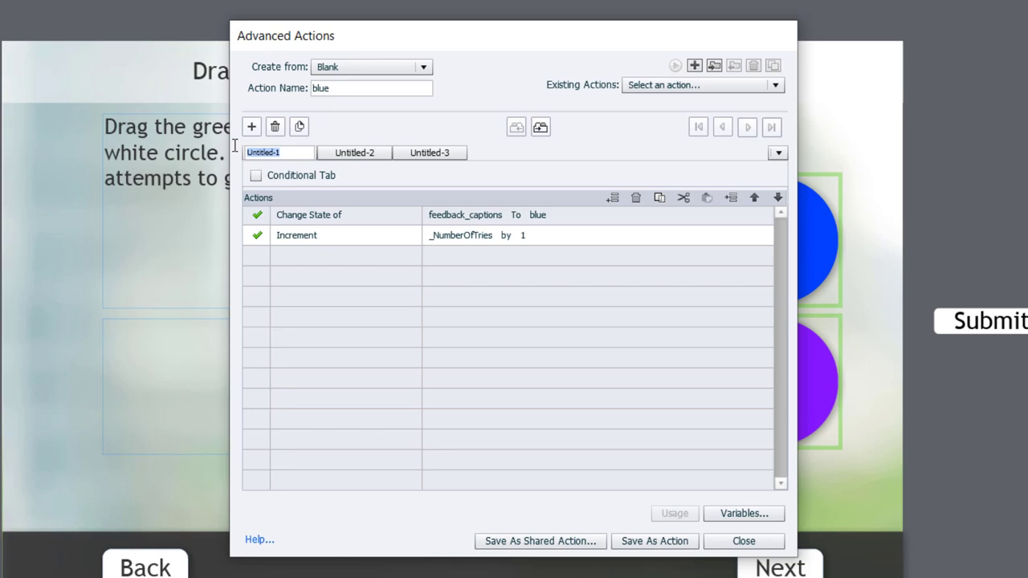
pyautogui.write('Less')
pyautogui.write(' than')
pyautogui.write(' M')
pyautogui.write('ax')
pyautogui.write(' Tries')
pyautogui.press('Return')
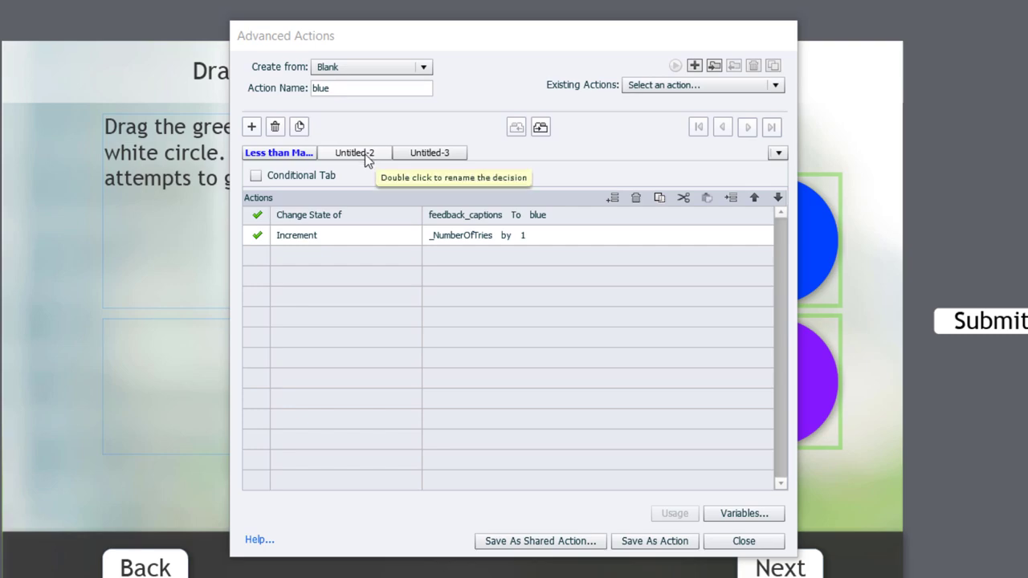
# - Make the second decision conditional, with the condition that _NumberOfTries is equal to the _MaxTries variable
pyautogui.click(355, 152)
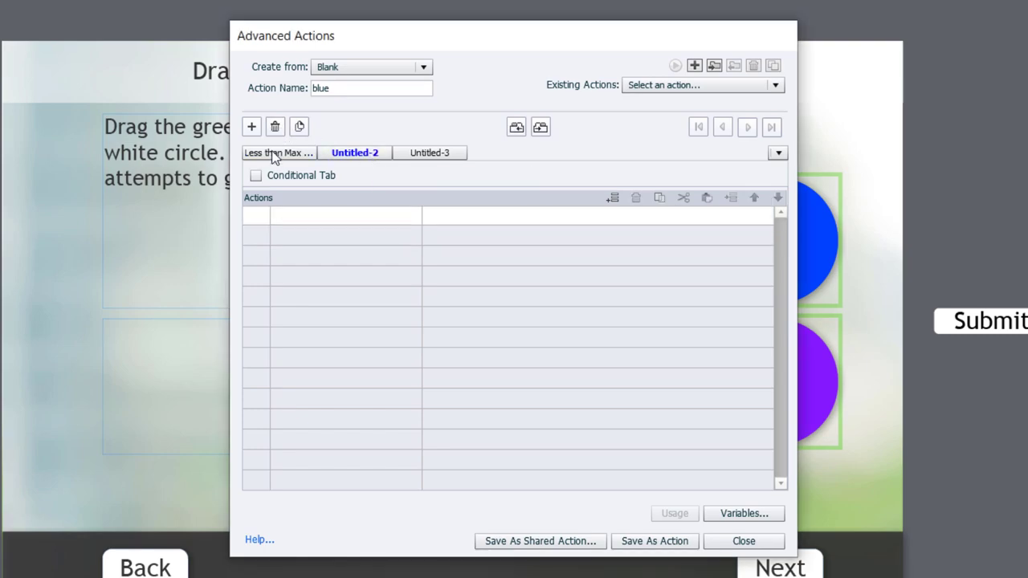
pyautogui.click(255, 176)
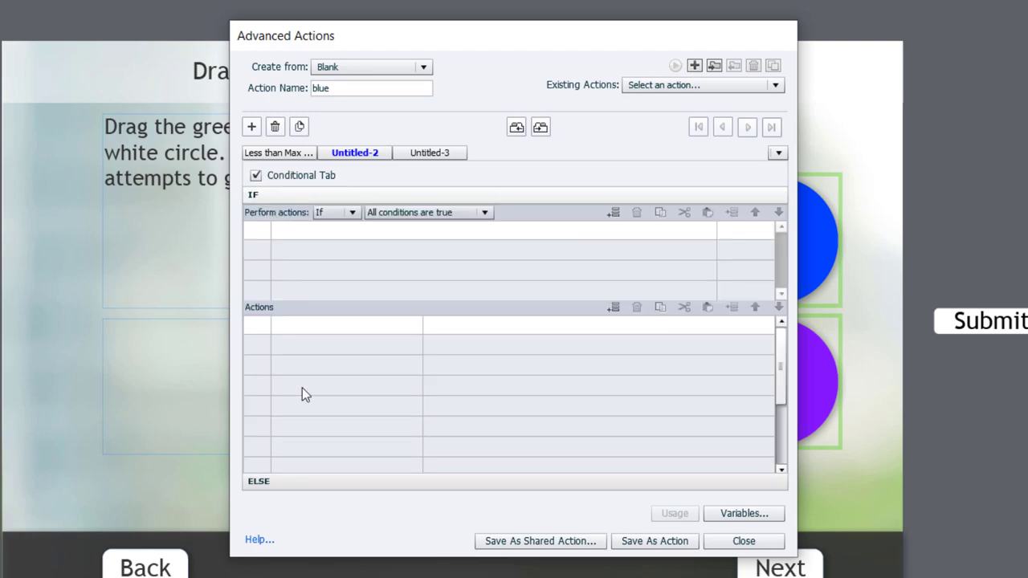
pyautogui.click(319, 233)
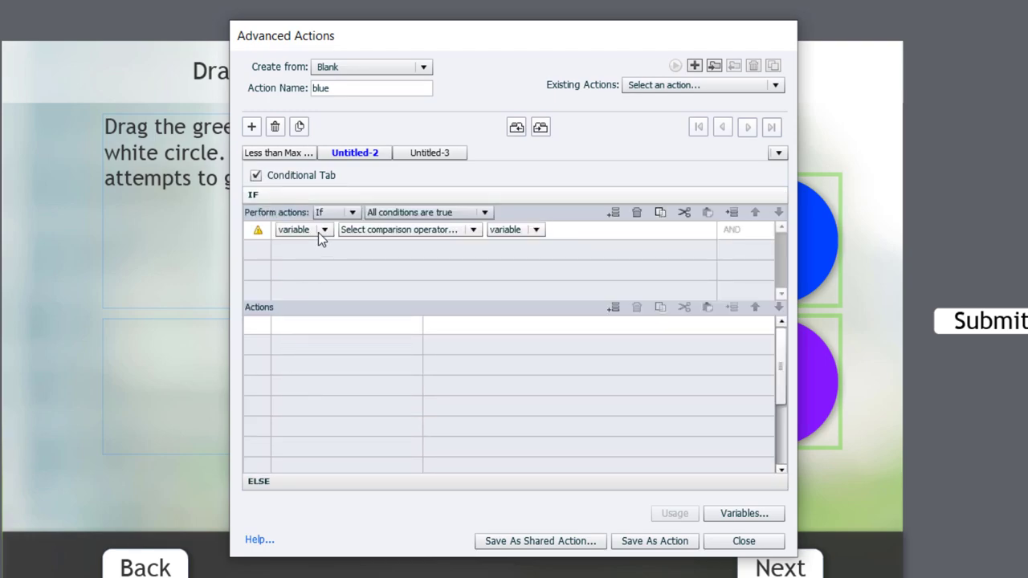
pyautogui.click(318, 235)
pyautogui.click(315, 247)
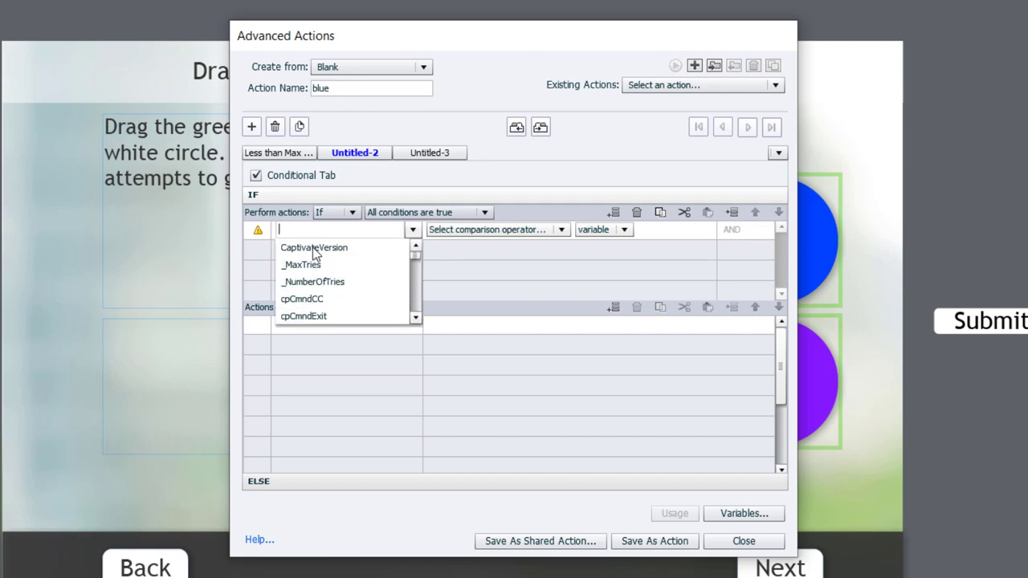
pyautogui.click(328, 283)
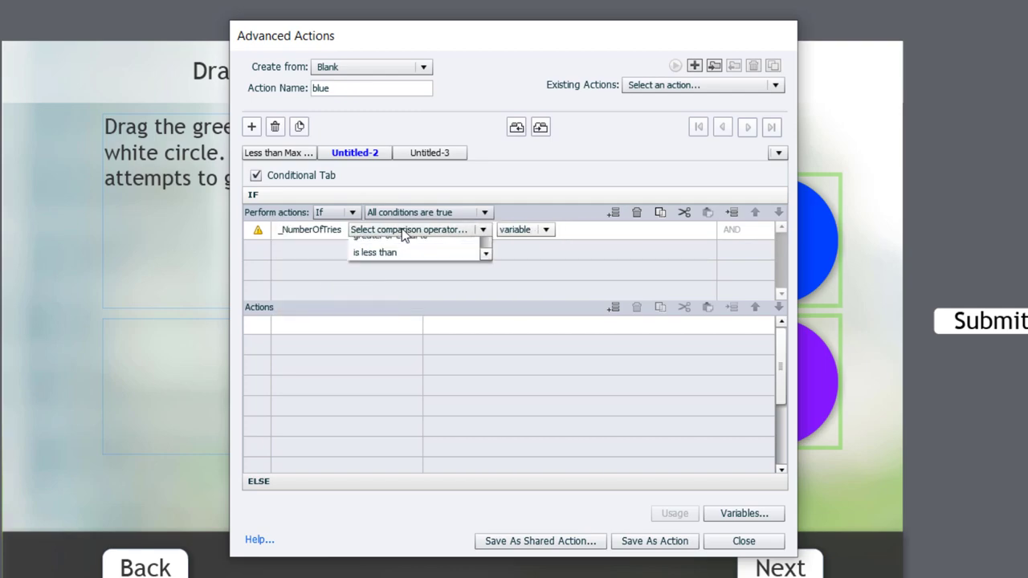
pyautogui.click(403, 247)
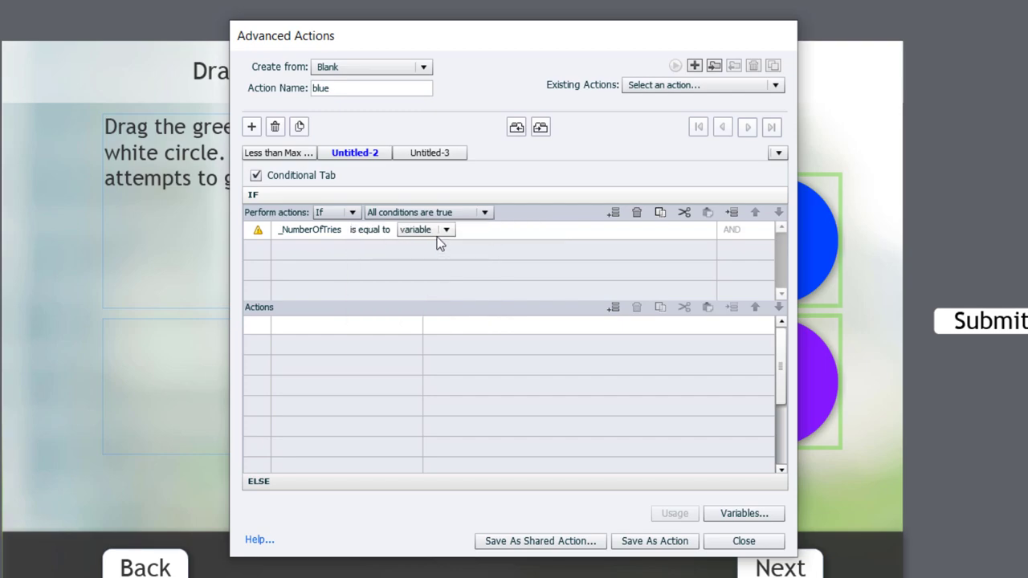
pyautogui.click(437, 233)
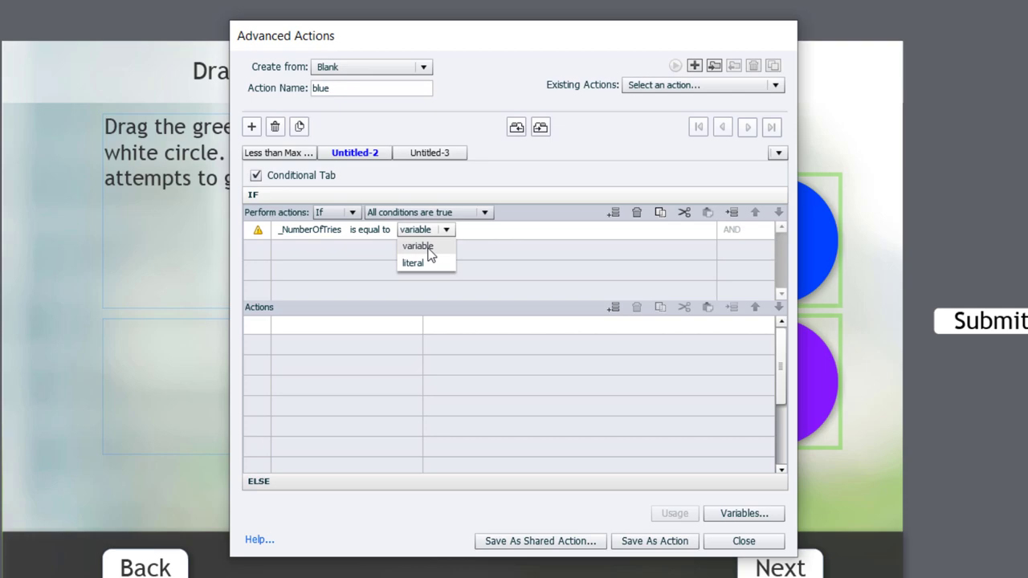
pyautogui.click(428, 247)
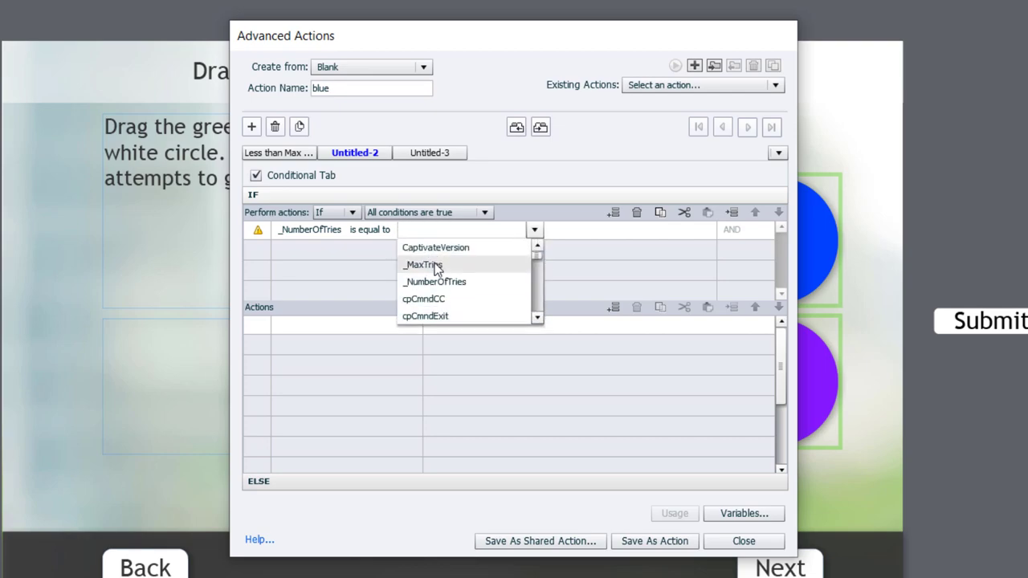
pyautogui.click(437, 266)
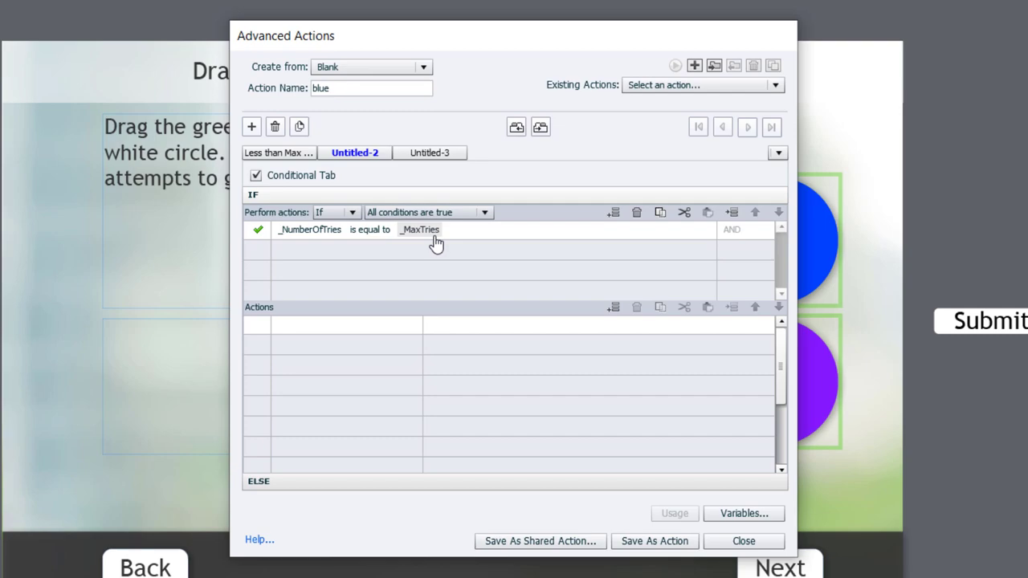
# - Add an action under the condition that changes the state of feedback_captions to No_More_Tries
pyautogui.click(298, 324)
pyautogui.scroll(-10, 303, 345)
pyautogui.click(304, 344)
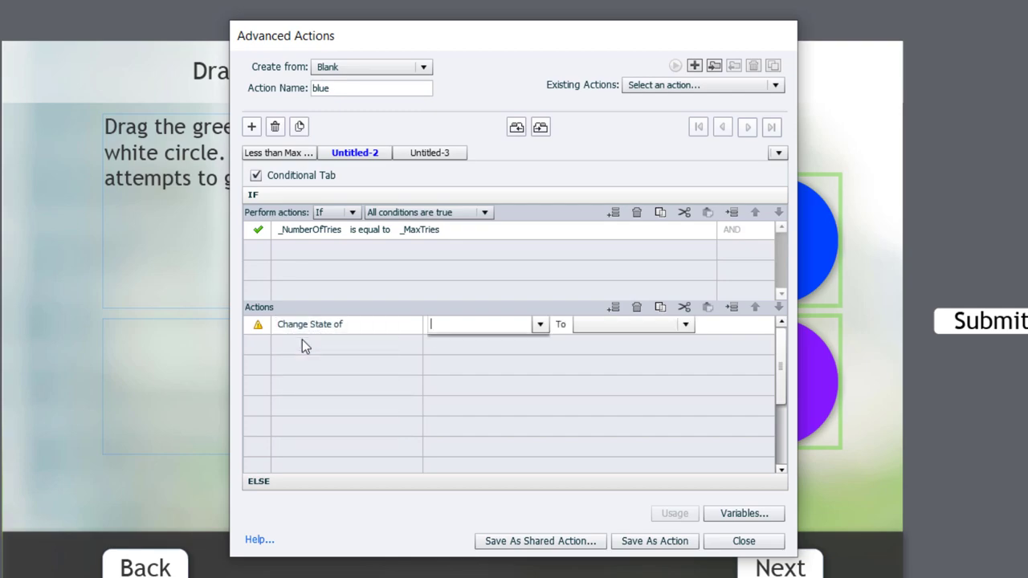
pyautogui.click(465, 344)
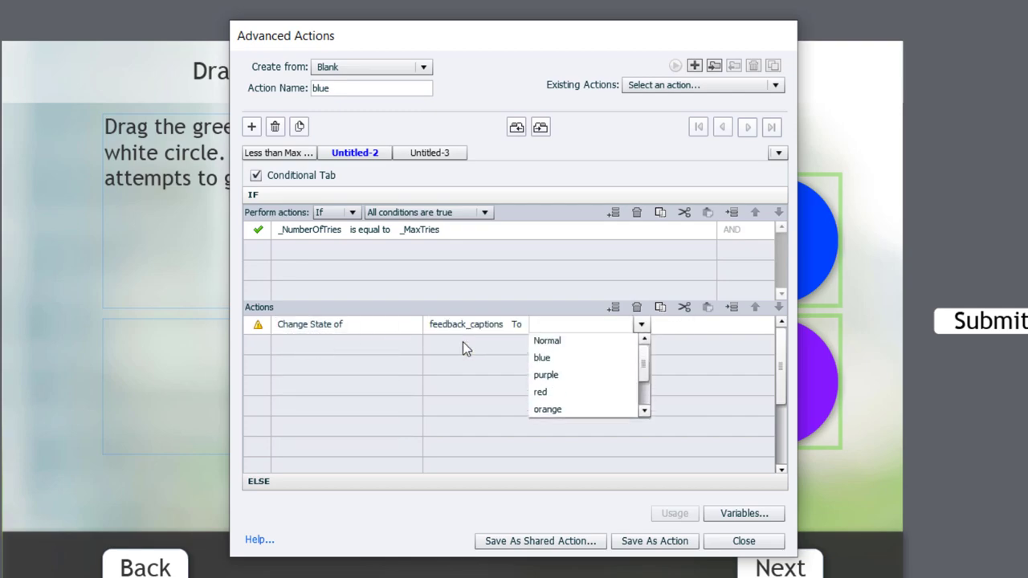
pyautogui.scroll(-1, 595, 376)
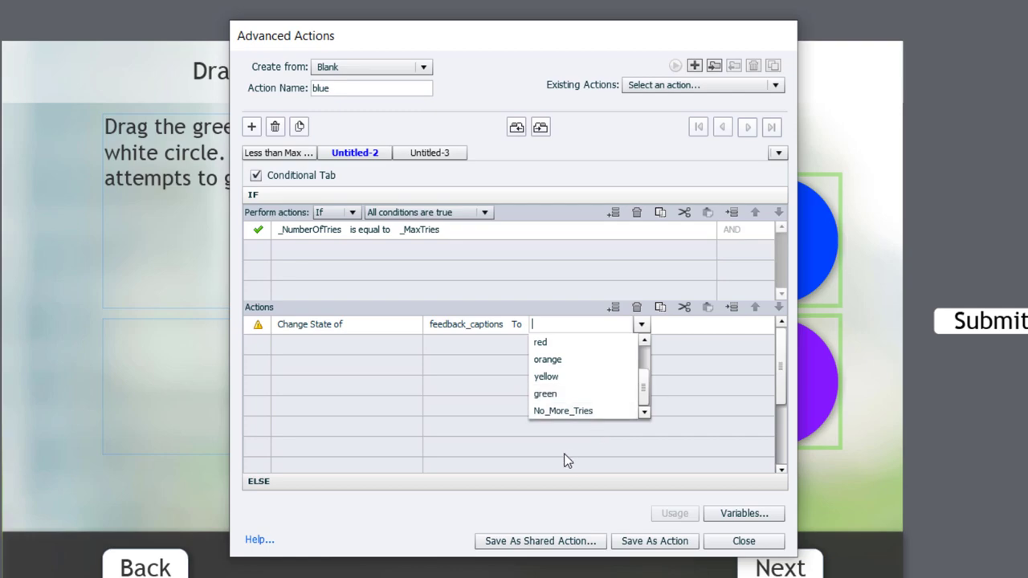
pyautogui.scroll(-1, 551, 412)
pyautogui.click(549, 396)
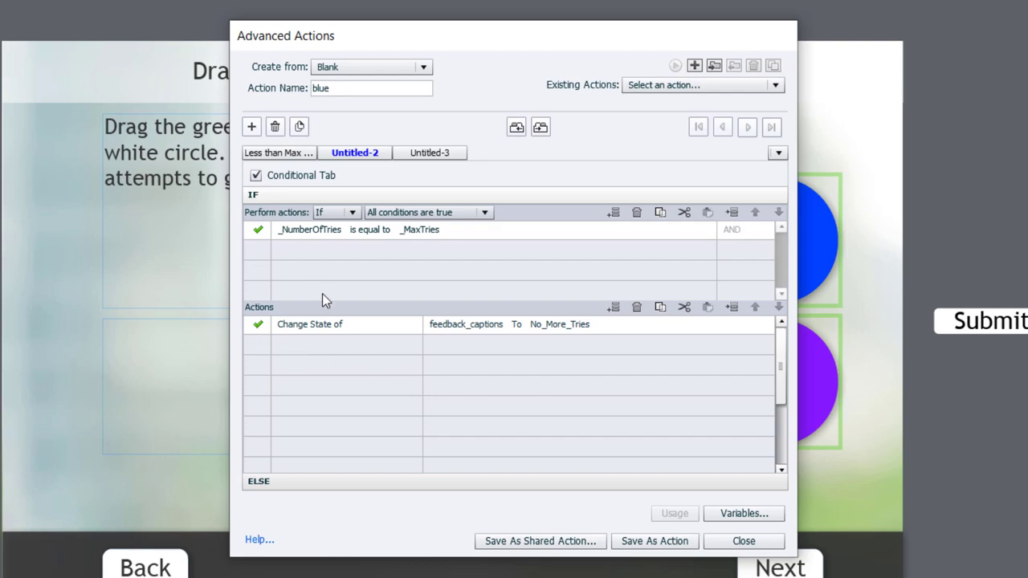
# - Add Disable actions for drag_blue and drag_green to the conditional decision
pyautogui.doubleClick(298, 344)
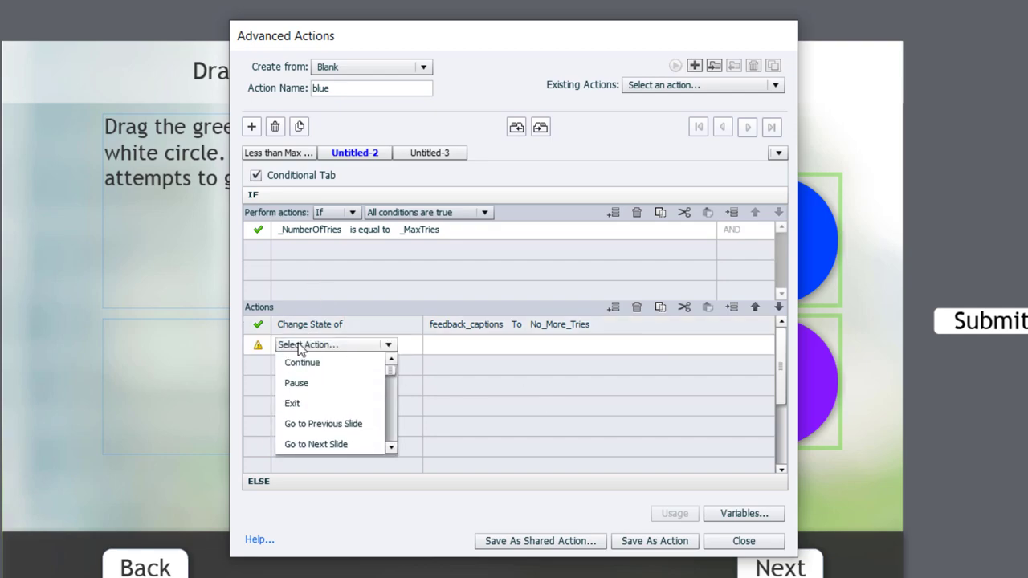
pyautogui.scroll(-5, 329, 401)
pyautogui.click(302, 361)
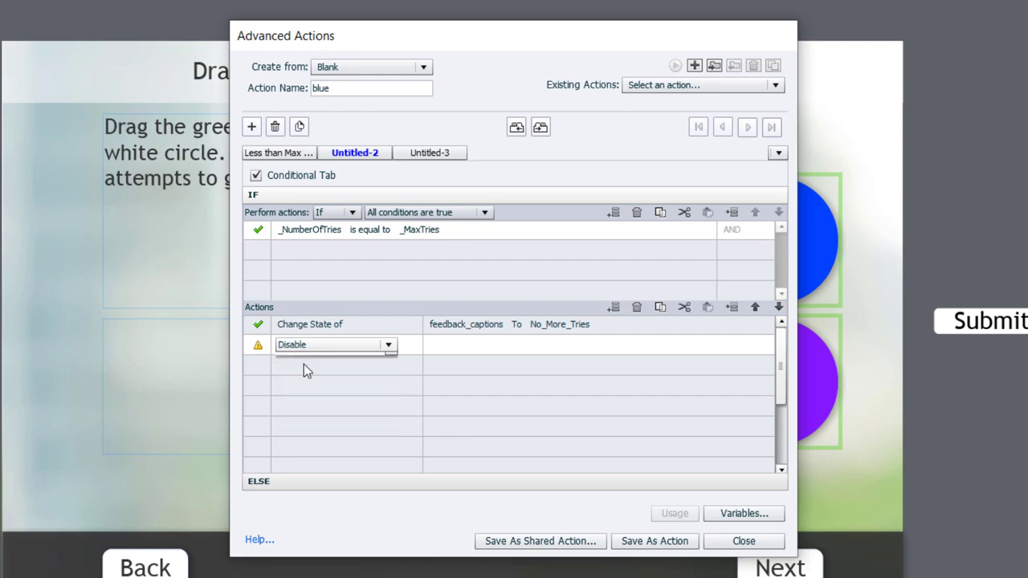
pyautogui.doubleClick(291, 371)
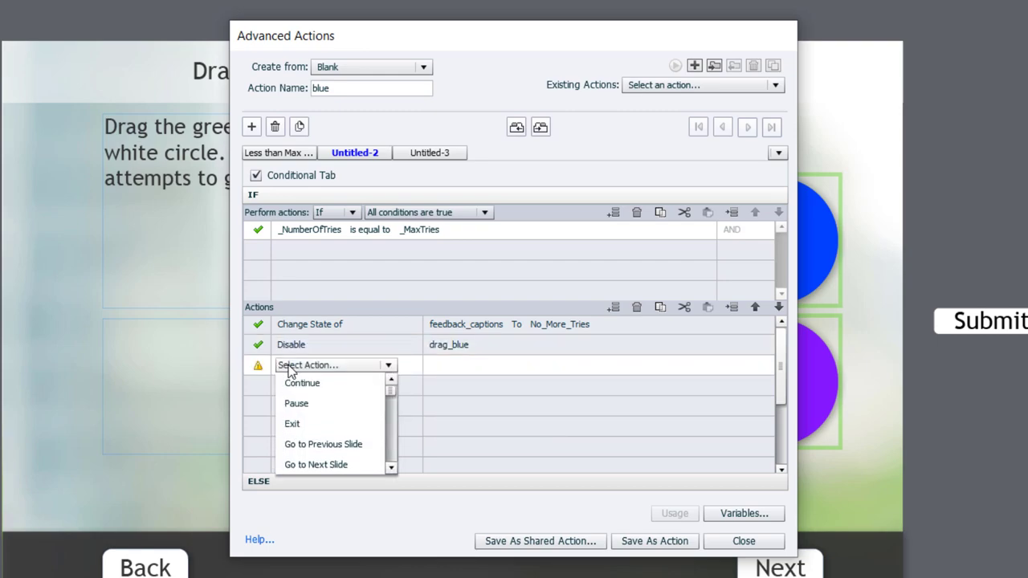
pyautogui.scroll(-4, 296, 394)
pyautogui.click(298, 383)
pyautogui.scroll(1, 464, 410)
pyautogui.click(458, 386)
# - Add Disable actions for drag_orange and drag_purple below the drag_green one
pyautogui.doubleClick(293, 384)
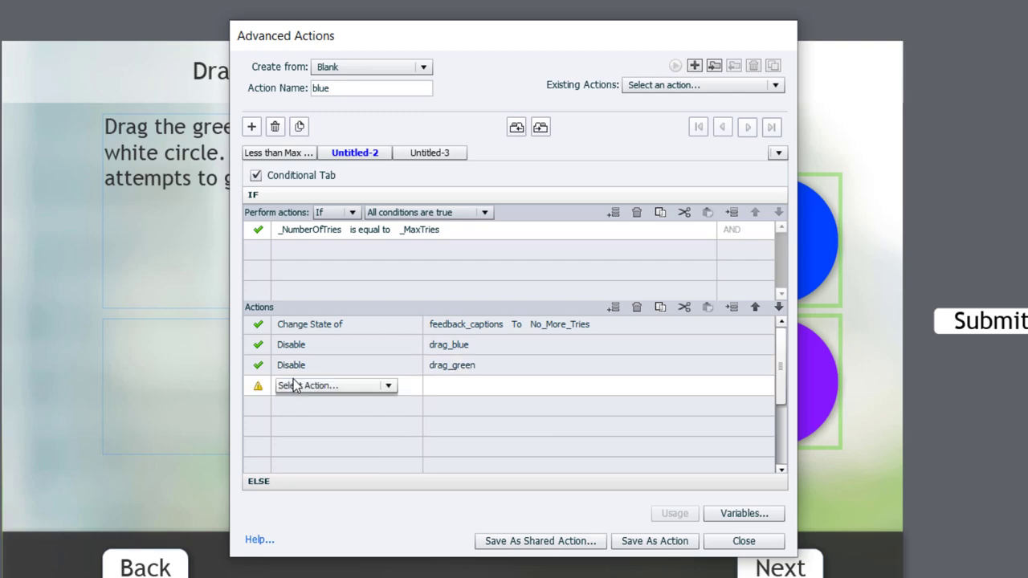
pyautogui.click(293, 385)
pyautogui.click(302, 408)
pyautogui.click(289, 404)
pyautogui.doubleClick(289, 403)
pyautogui.click(291, 407)
pyautogui.click(298, 424)
pyautogui.click(454, 455)
# - Add Disable actions for drag_red and drag_yellow, and save the blue advanced action
pyautogui.doubleClick(282, 427)
pyautogui.click(282, 427)
pyautogui.scroll(2, 329, 474)
pyautogui.click(293, 443)
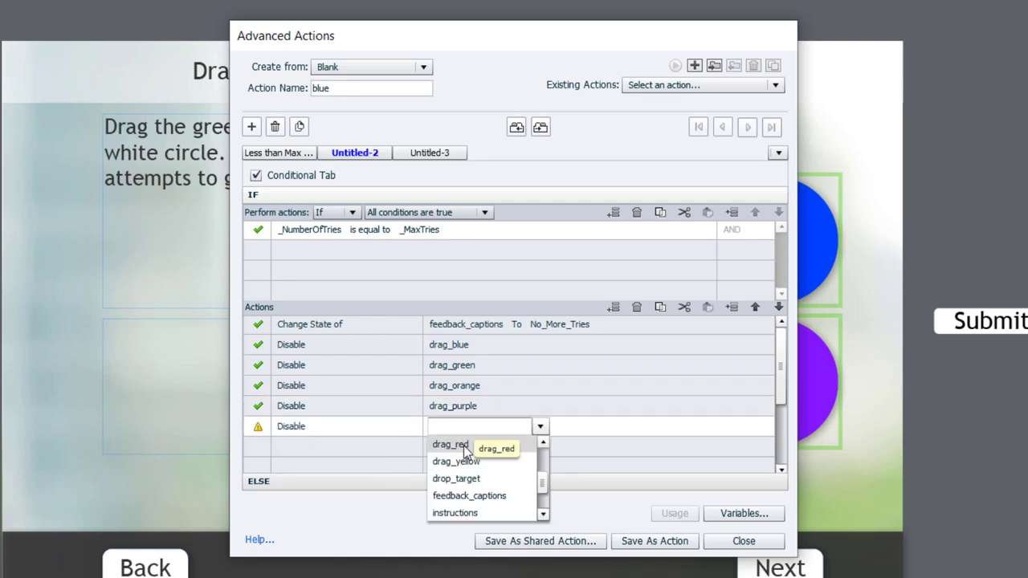
pyautogui.click(448, 445)
pyautogui.doubleClick(292, 444)
pyautogui.click(291, 443)
pyautogui.scroll(2, 329, 490)
pyautogui.click(294, 461)
pyautogui.click(482, 446)
pyautogui.click(482, 518)
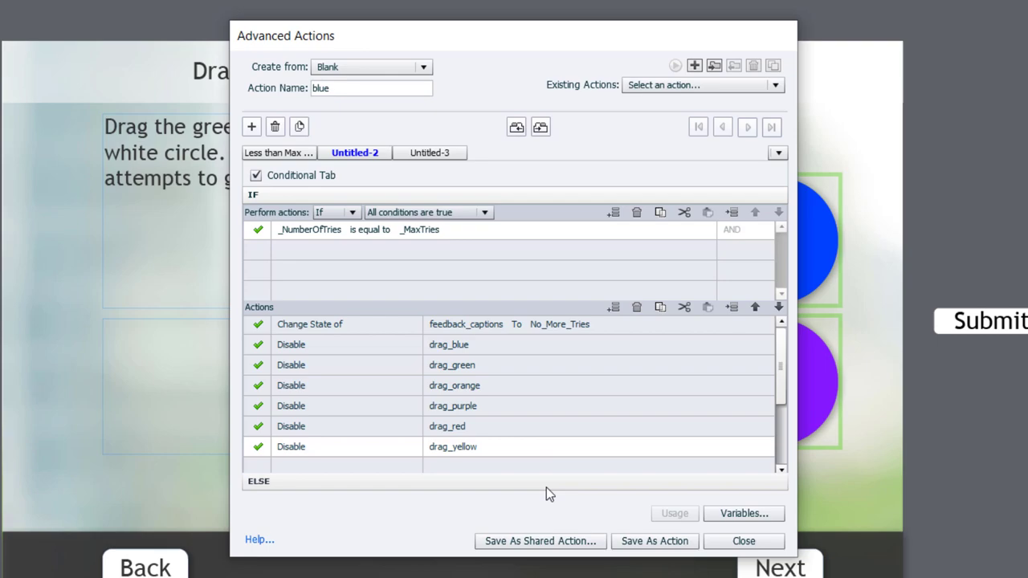
pyautogui.click(666, 540)
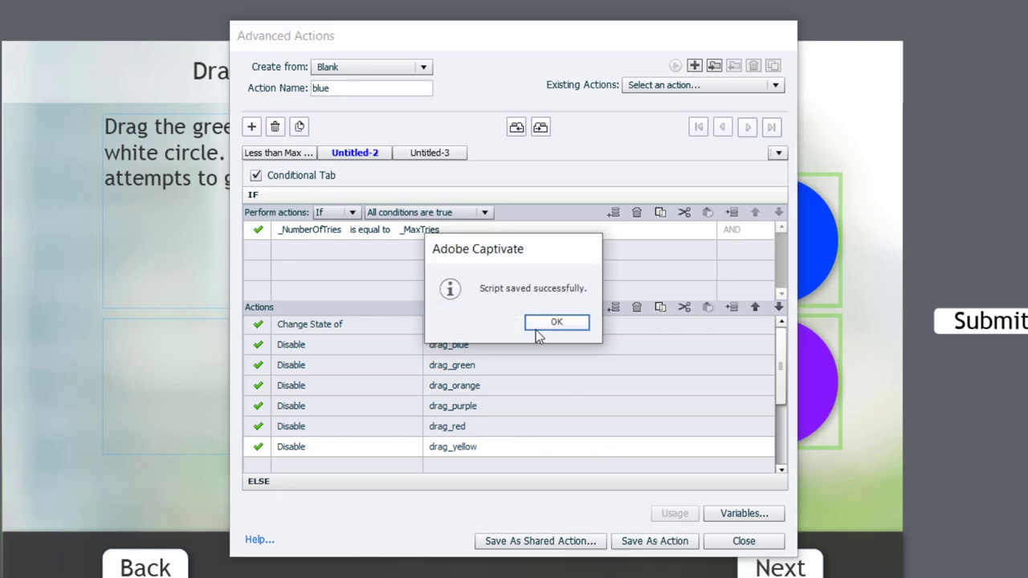
pyautogui.click(540, 322)
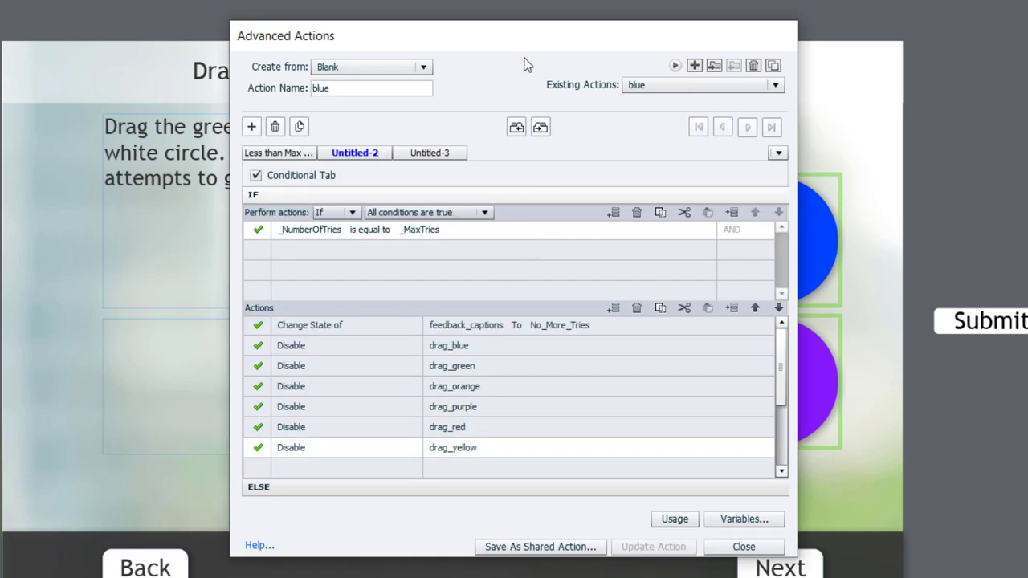
# - Duplicate the blue advanced action as purple, set its feedback_captions state change to purple, and save it
pyautogui.moveTo(524, 50); pyautogui.dragTo(179, 46)
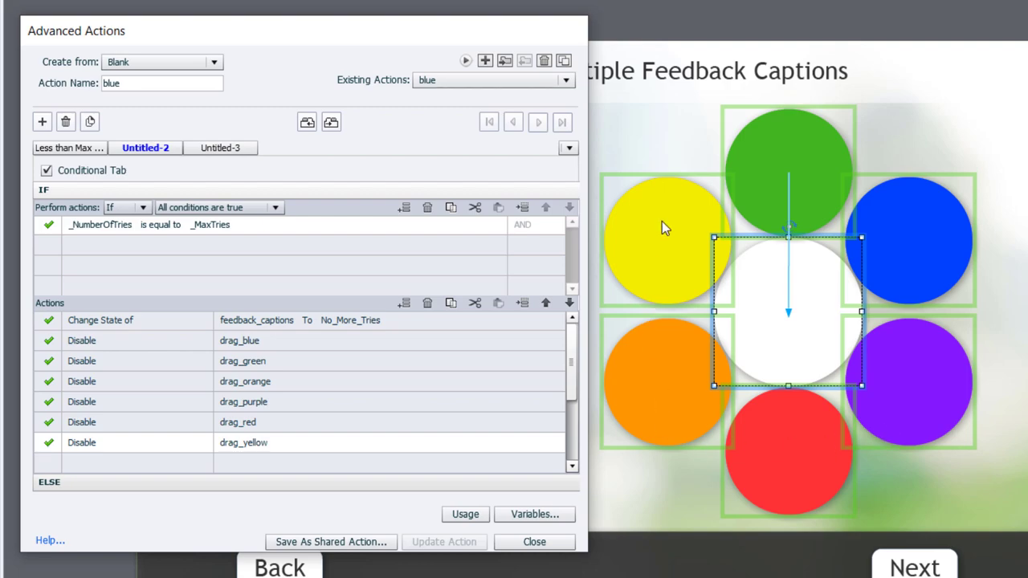
pyautogui.click(564, 61)
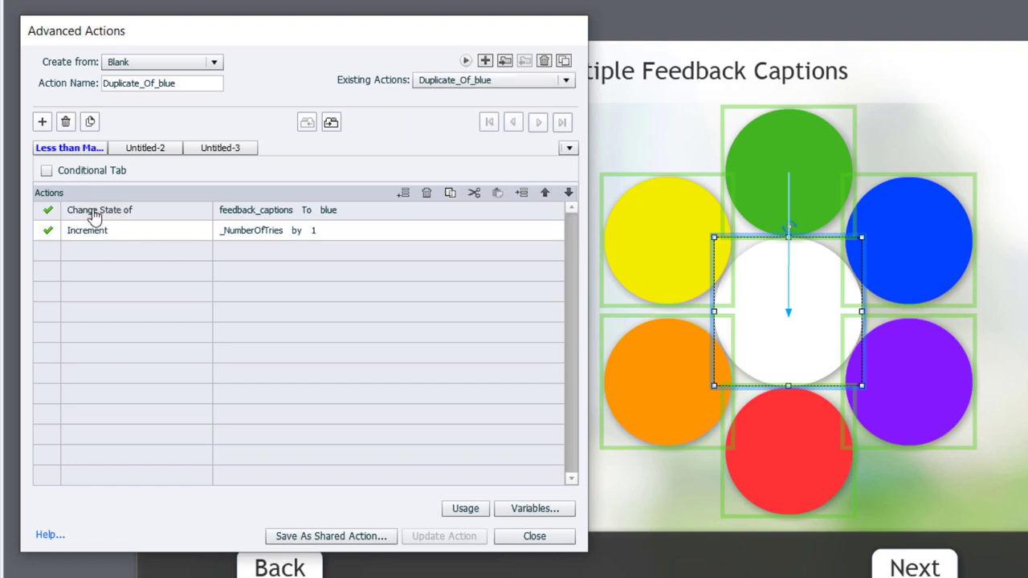
pyautogui.click(334, 218)
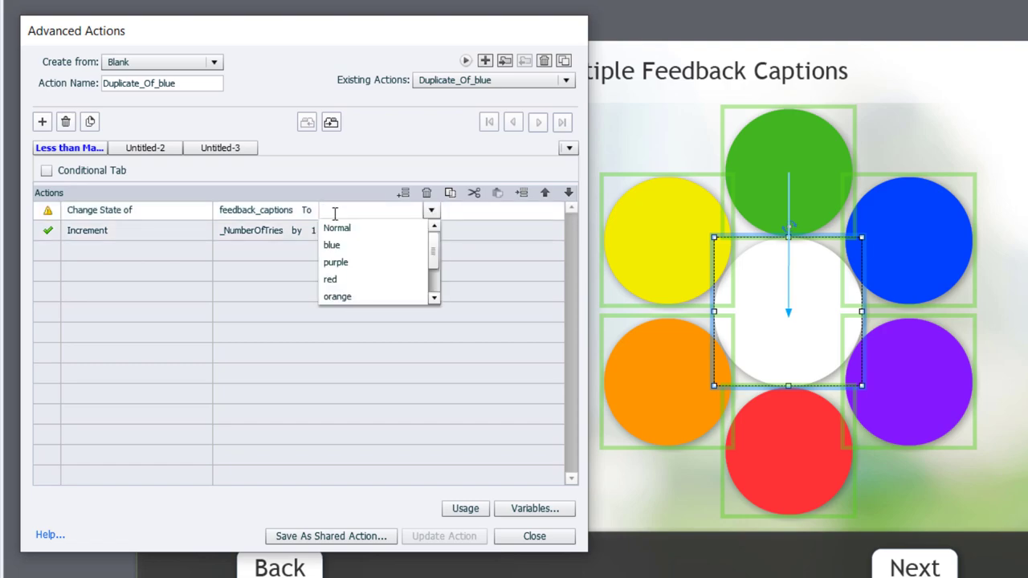
pyautogui.click(336, 262)
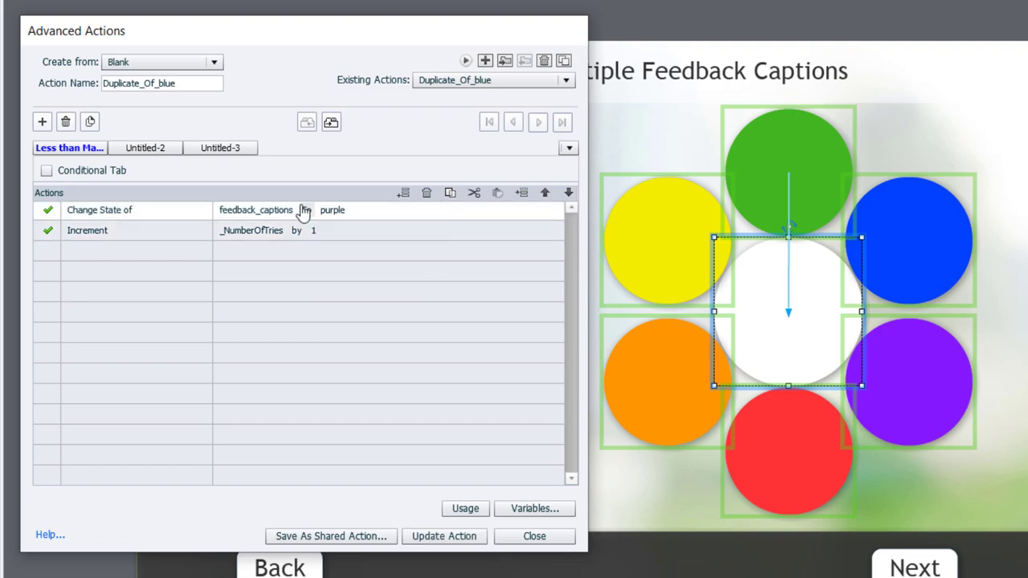
pyautogui.doubleClick(186, 84)
pyautogui.write('purple')
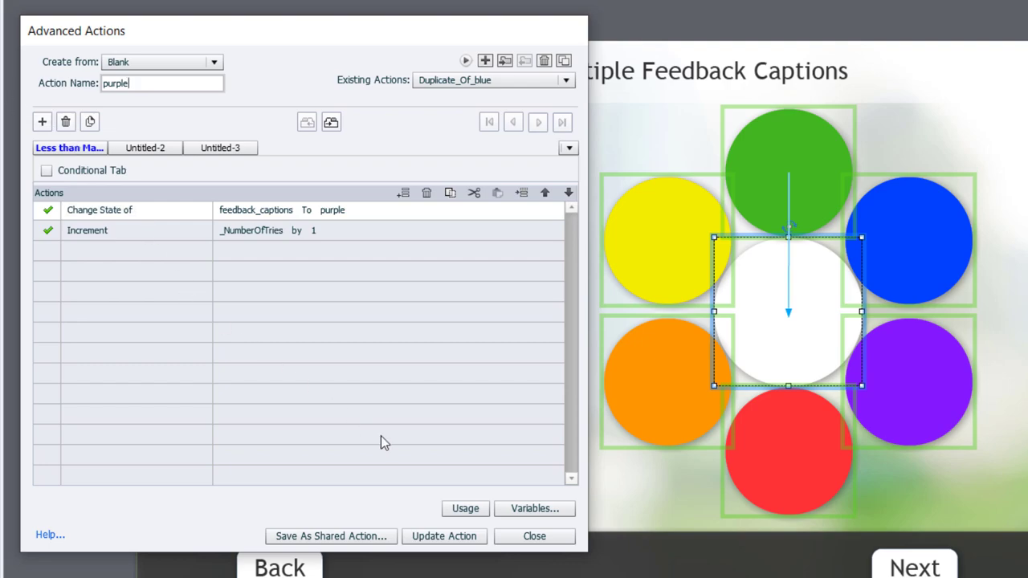
pyautogui.click(458, 536)
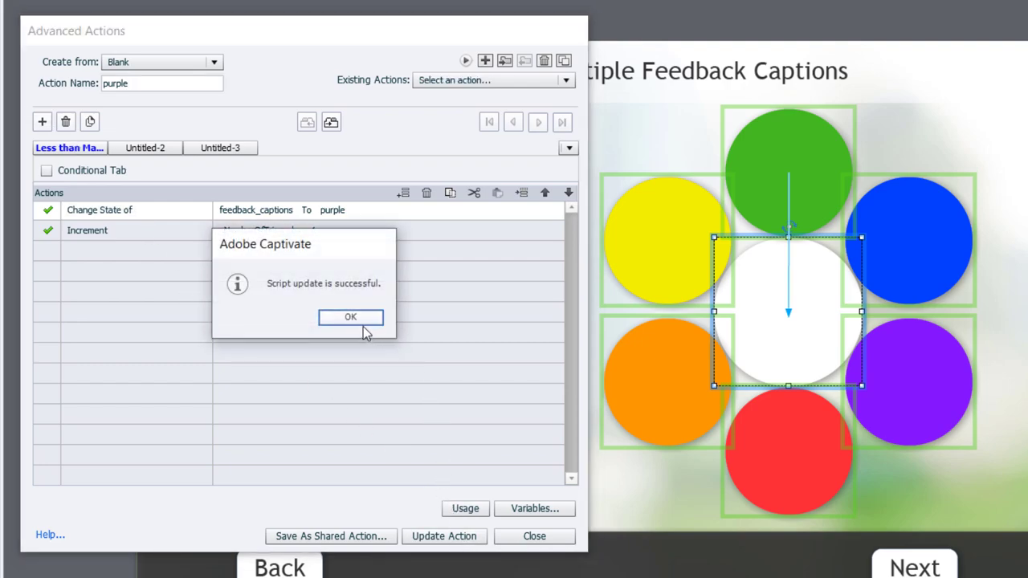
pyautogui.click(352, 319)
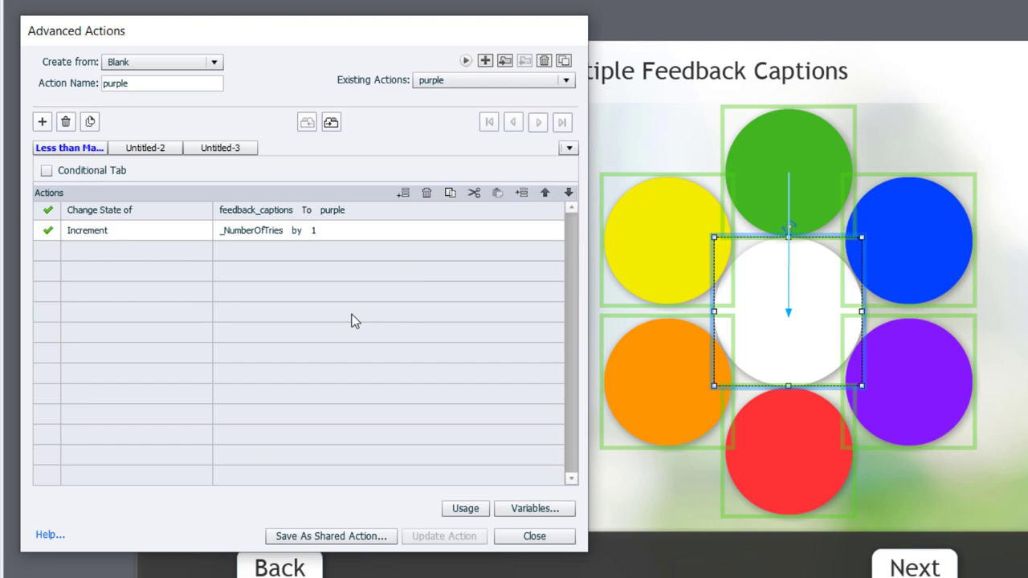
# - Duplicate the purple action as red, save it with feedback_captions changing to red, and review its Untitled-2 decision
pyautogui.click(564, 60)
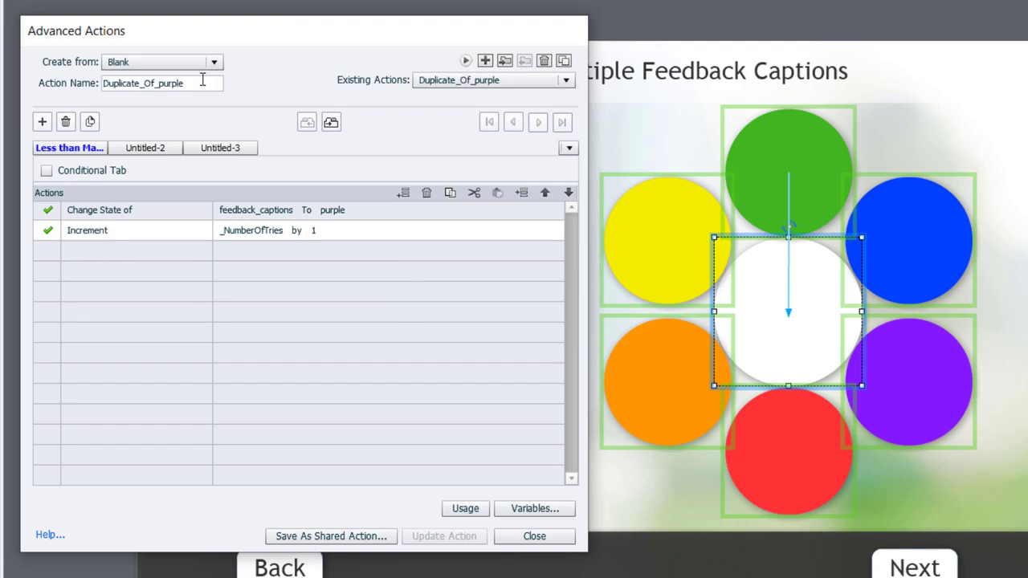
pyautogui.moveTo(203, 80); pyautogui.dragTo(78, 80)
pyautogui.write('red')
pyautogui.click(344, 217)
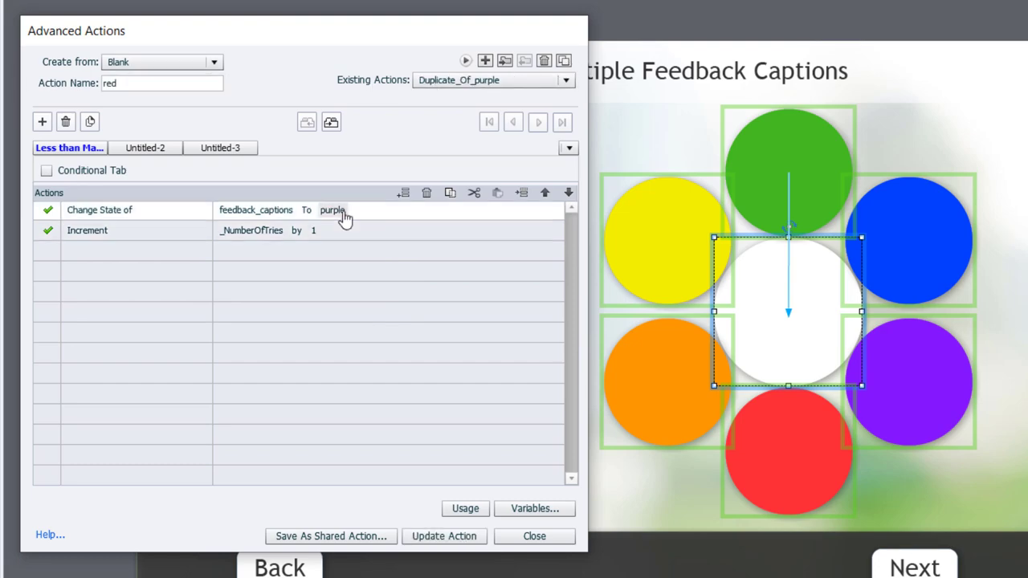
pyautogui.click(343, 216)
pyautogui.click(355, 279)
pyautogui.click(458, 540)
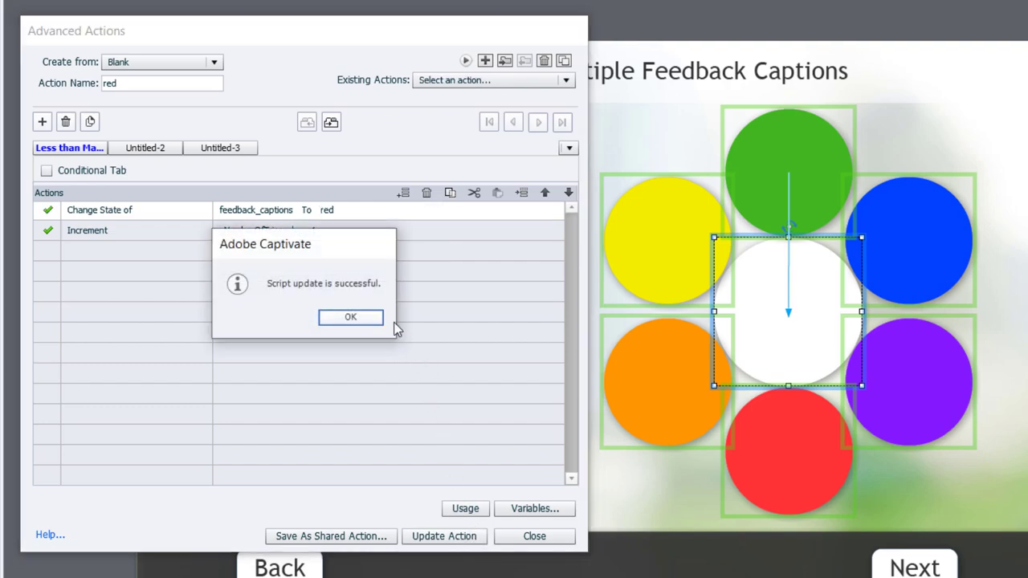
pyautogui.click(353, 318)
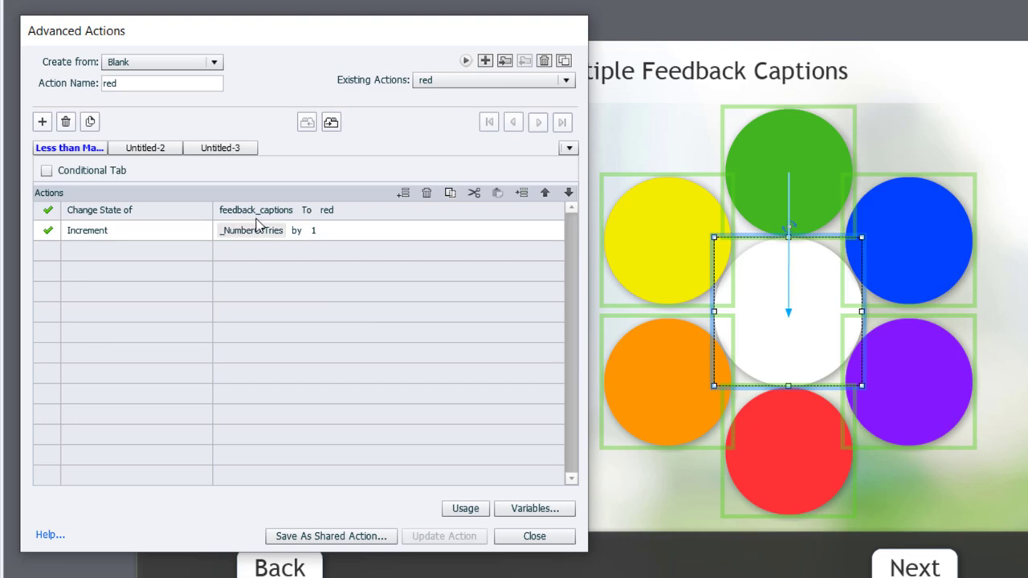
pyautogui.click(155, 152)
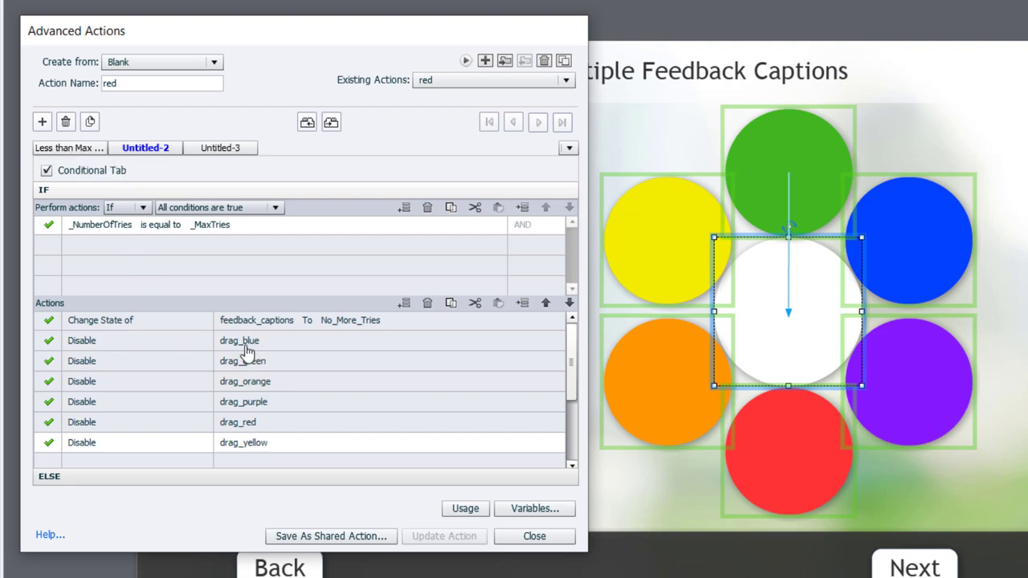
pyautogui.click(64, 149)
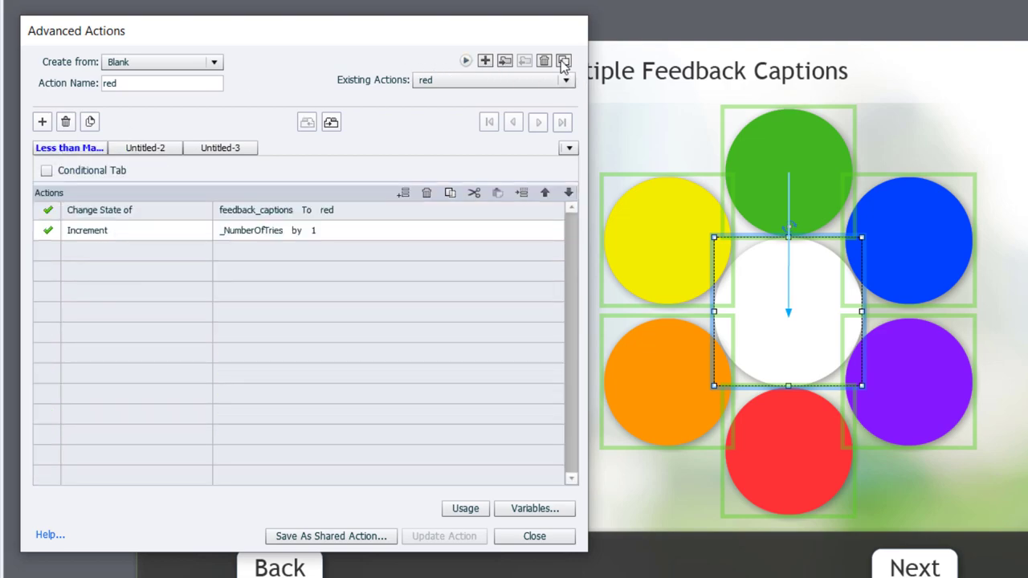
# - Duplicate the red action as orange, set its feedback_captions state change to orange, and save it
pyautogui.click(563, 64)
pyautogui.click(116, 89)
pyautogui.doubleClick(116, 88)
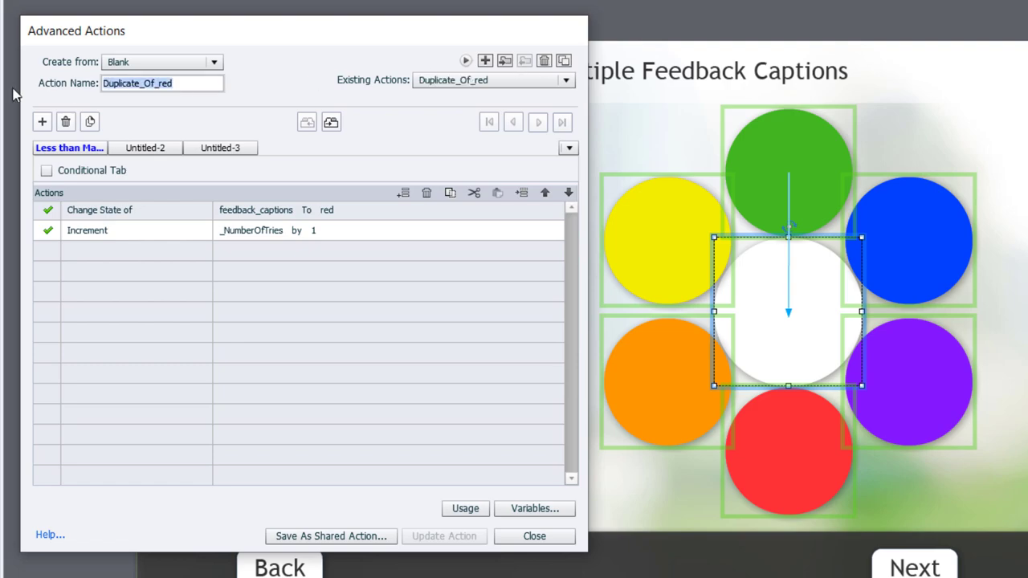
pyautogui.write('orange')
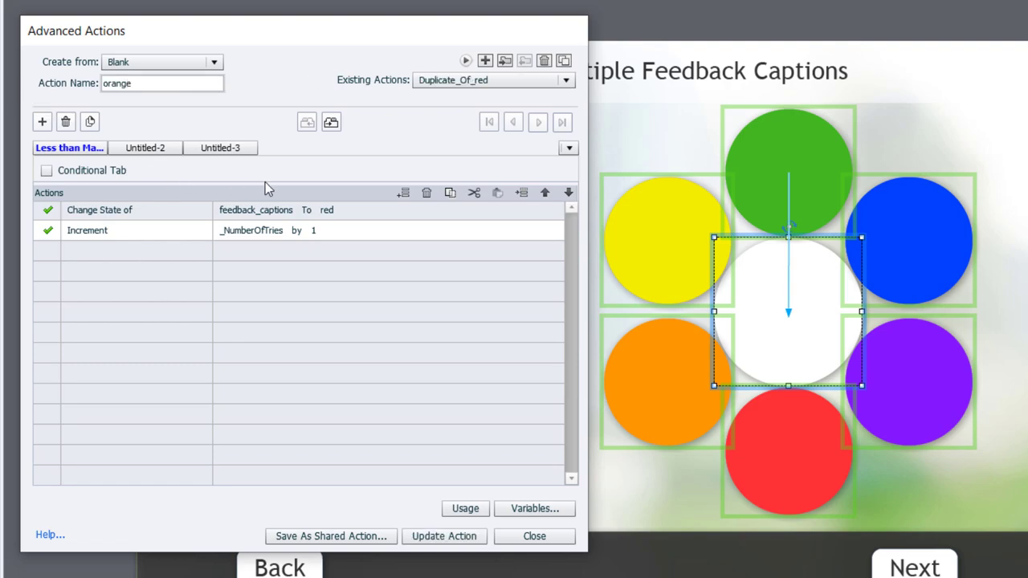
pyautogui.click(329, 211)
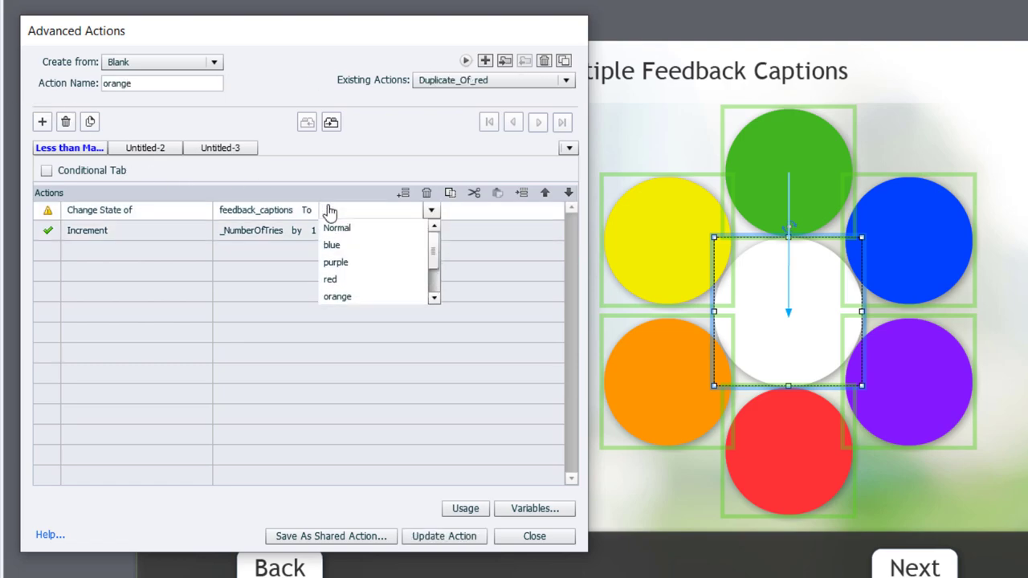
pyautogui.click(366, 299)
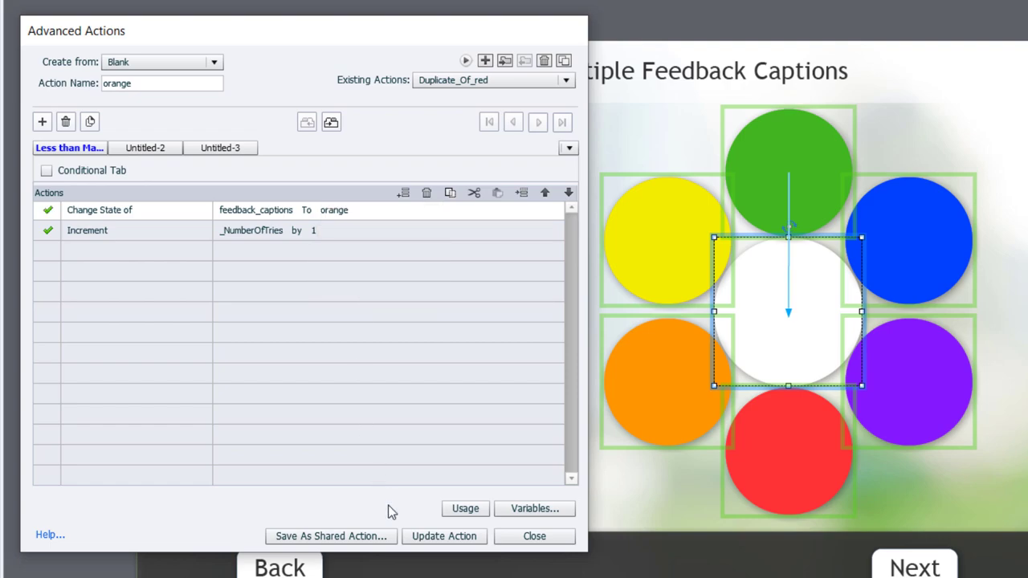
pyautogui.click(454, 540)
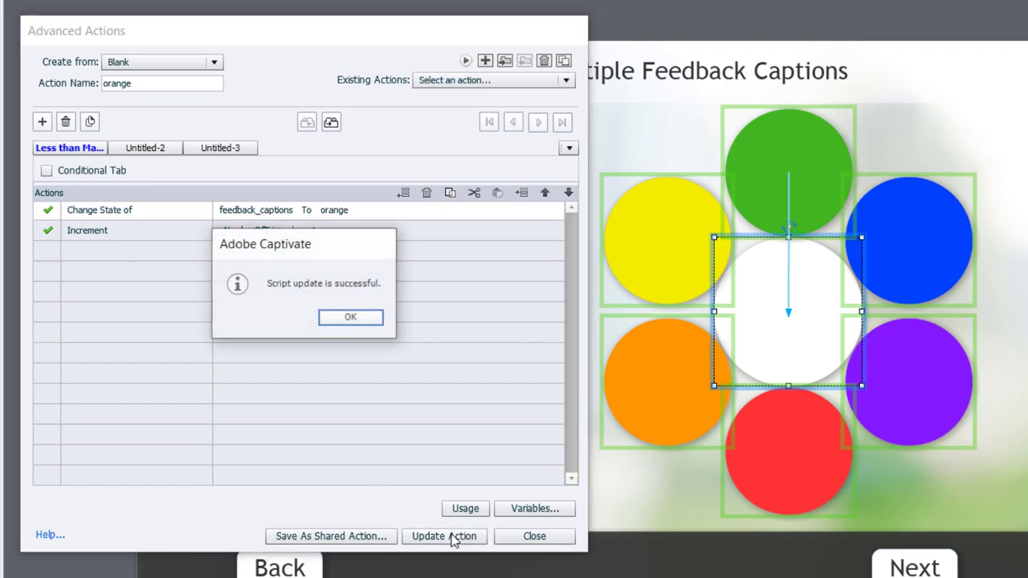
pyautogui.click(356, 319)
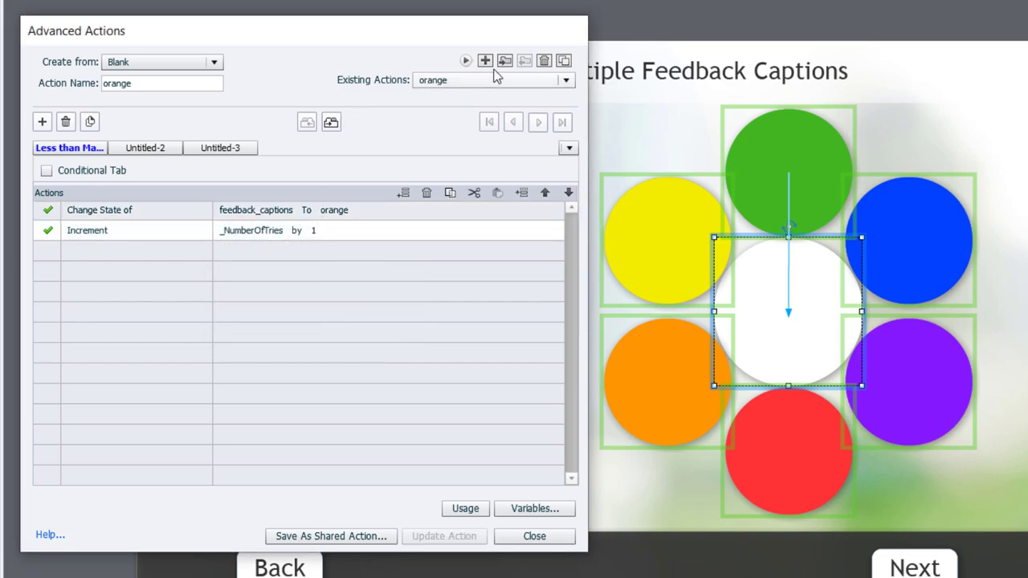
# - Duplicate the orange action as yellow, set its feedback_captions state change to yellow, and save it
pyautogui.click(564, 61)
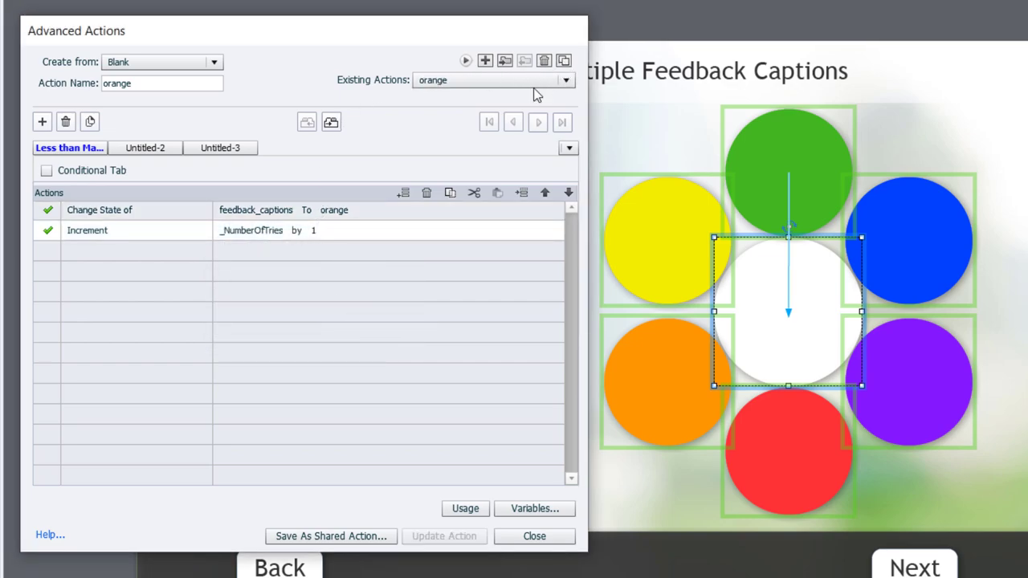
pyautogui.doubleClick(207, 85)
pyautogui.write('yellow')
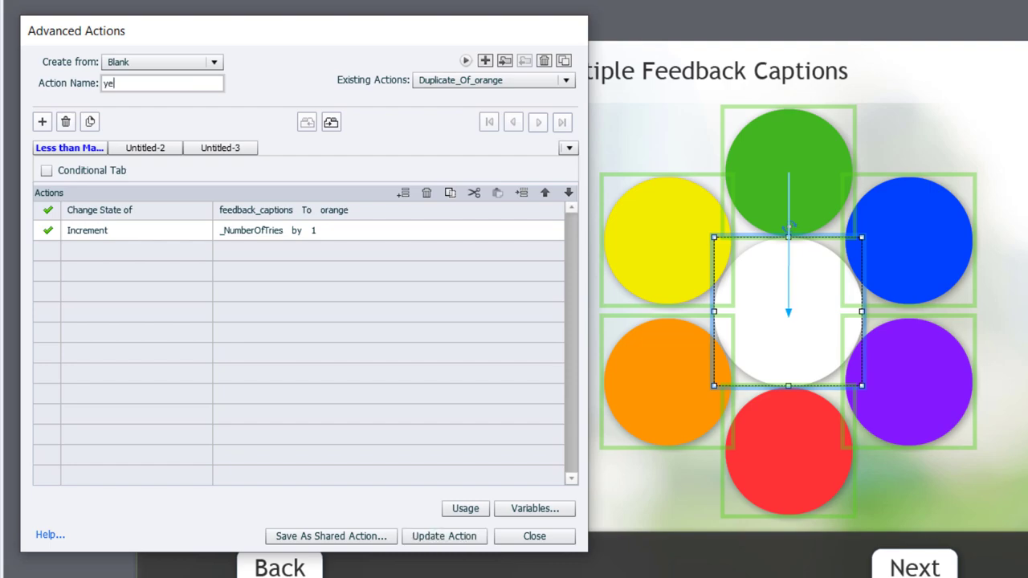
pyautogui.click(334, 211)
pyautogui.click(337, 209)
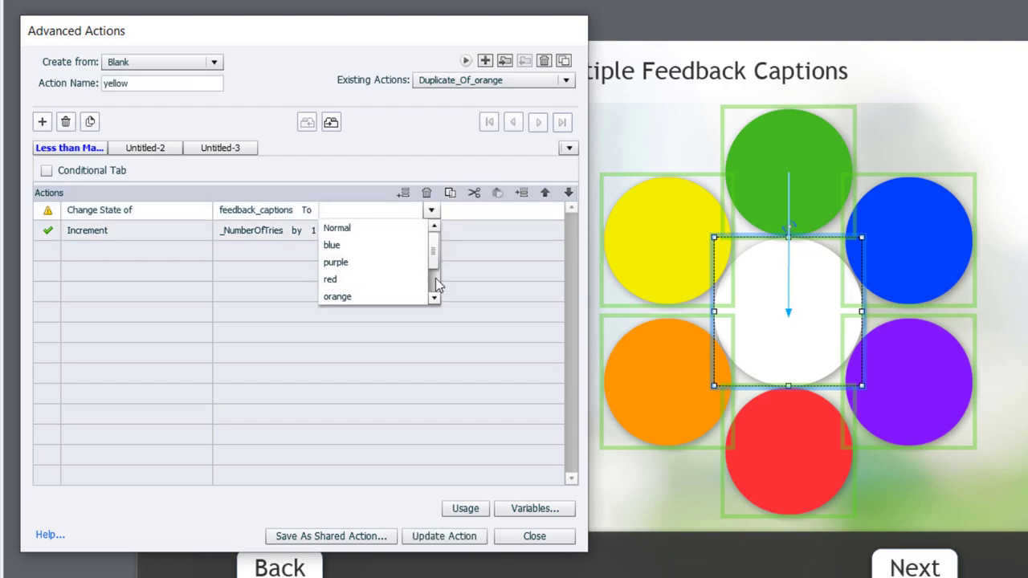
pyautogui.scroll(-1, 402, 281)
pyautogui.click(348, 267)
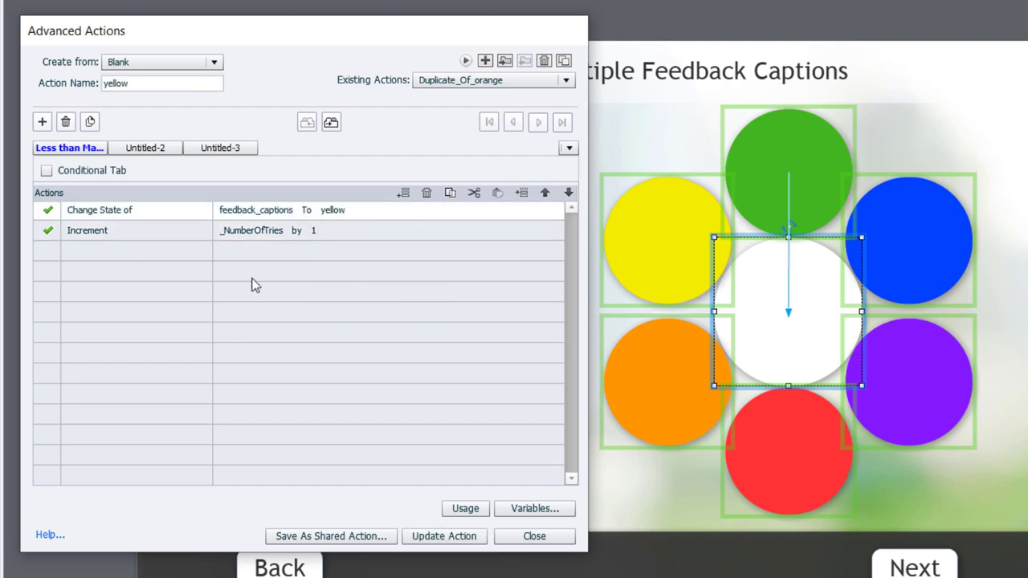
pyautogui.click(438, 539)
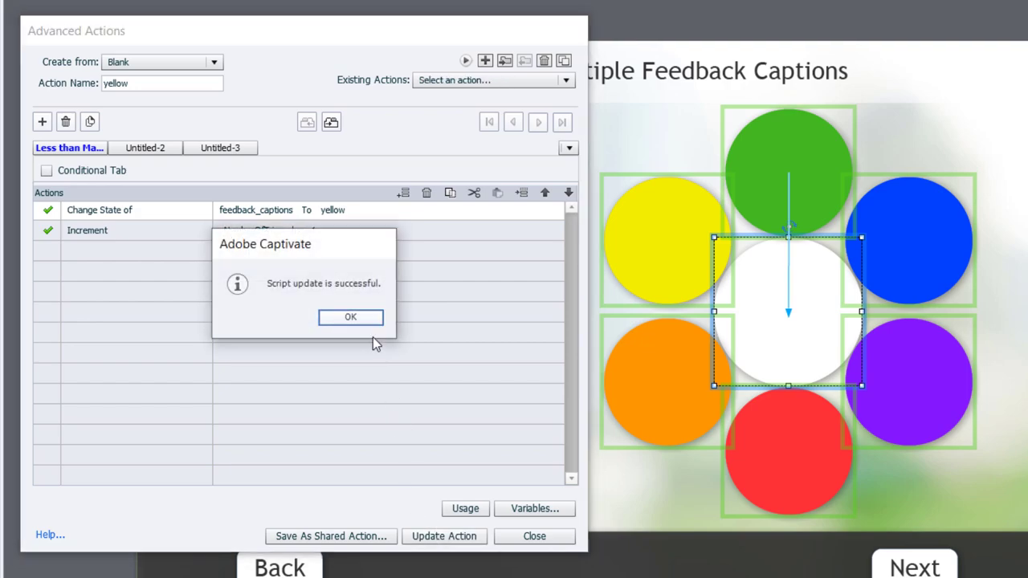
pyautogui.click(353, 317)
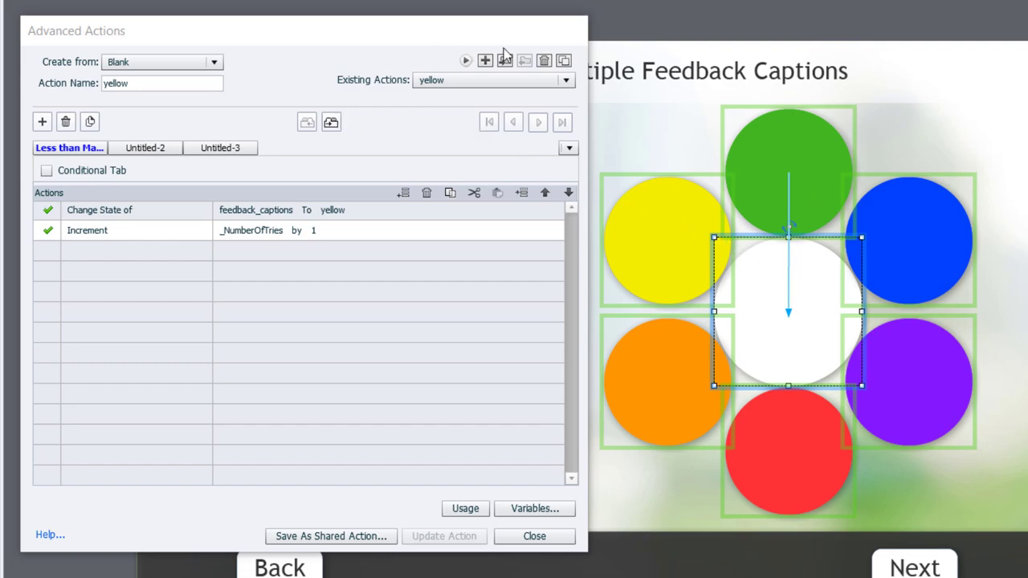
# - Duplicate the yellow action as green and set its feedback_captions state change to green
pyautogui.click(564, 63)
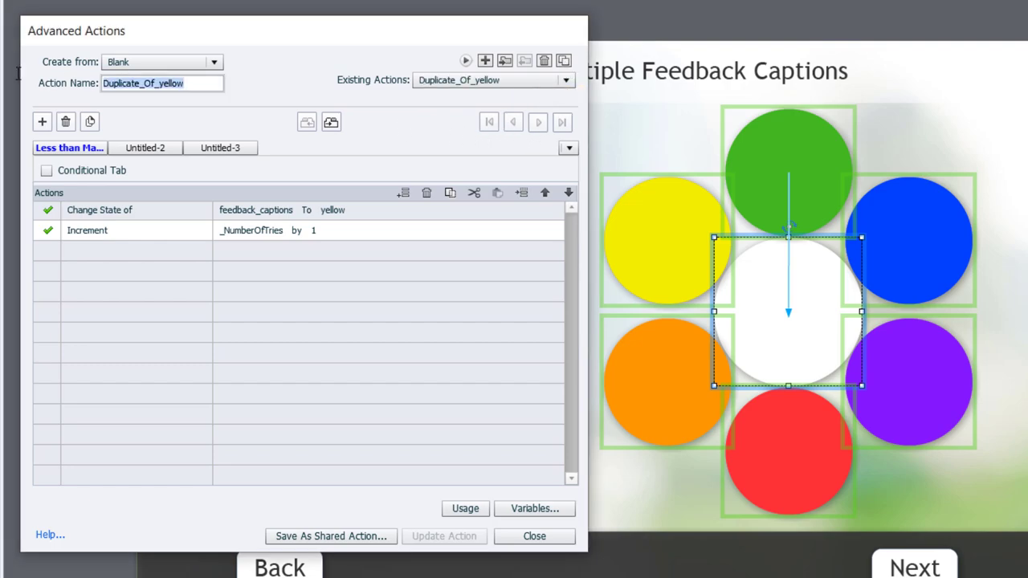
pyautogui.write('green')
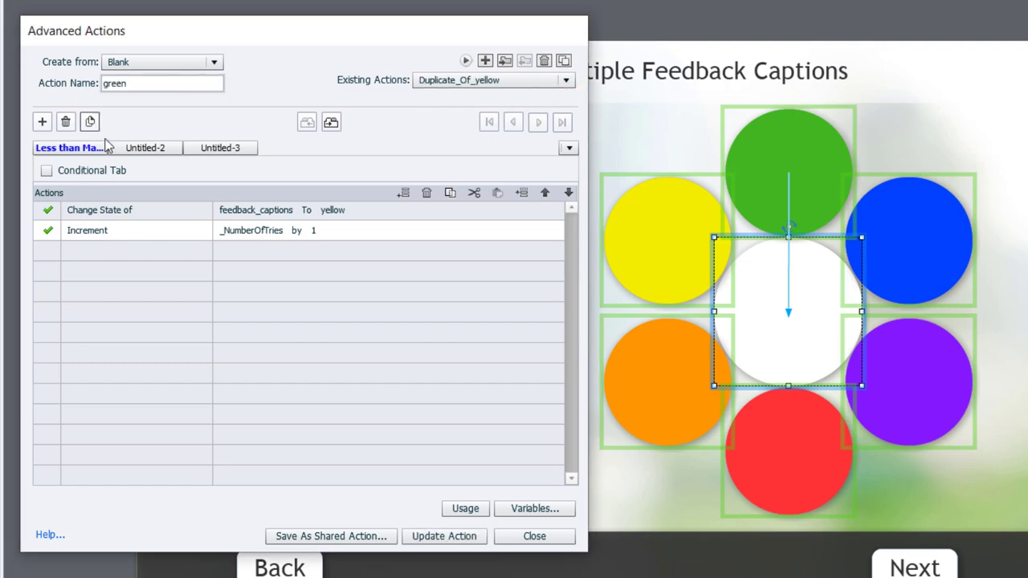
pyautogui.click(337, 211)
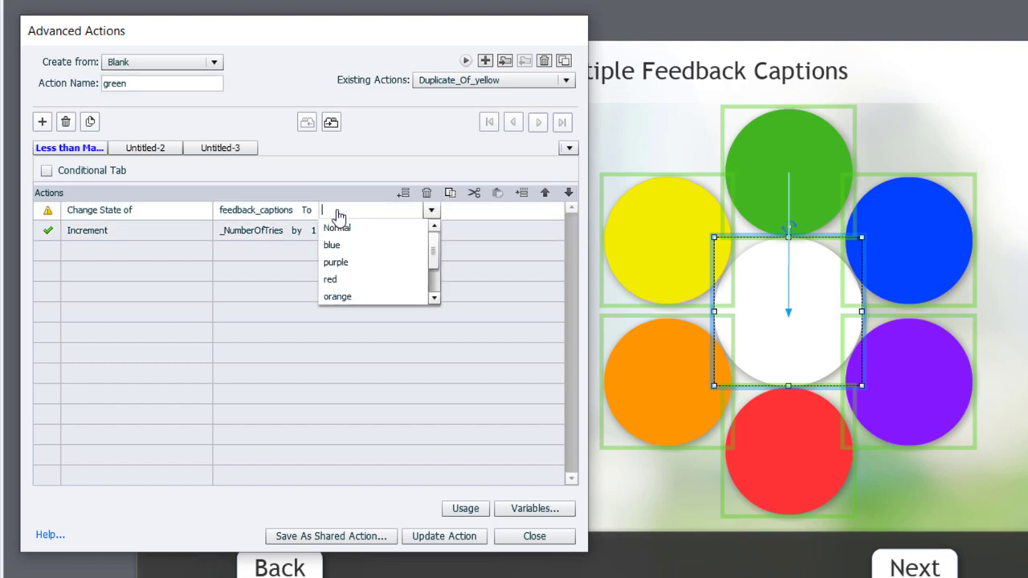
pyautogui.scroll(-1, 365, 257)
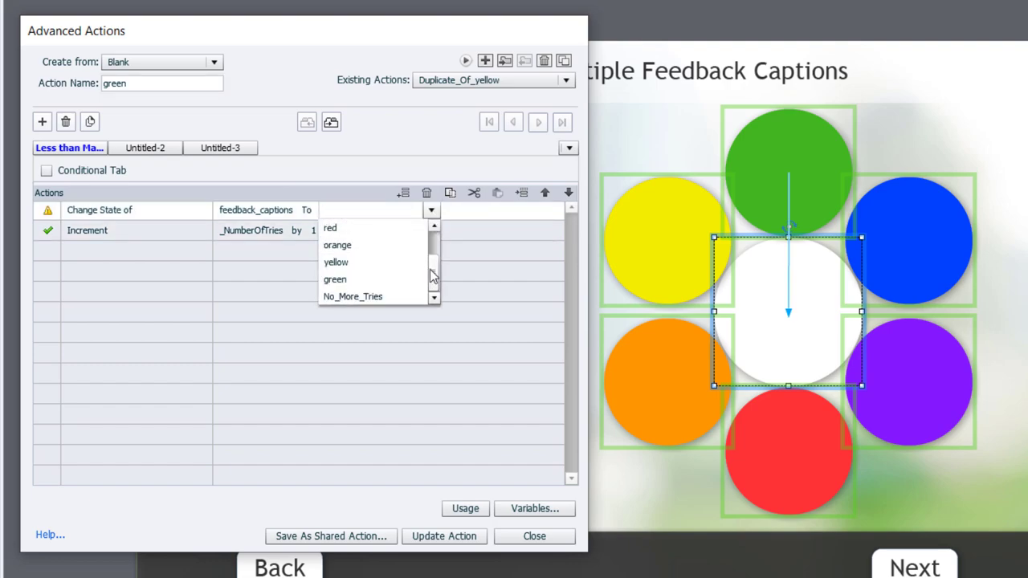
pyautogui.click(362, 281)
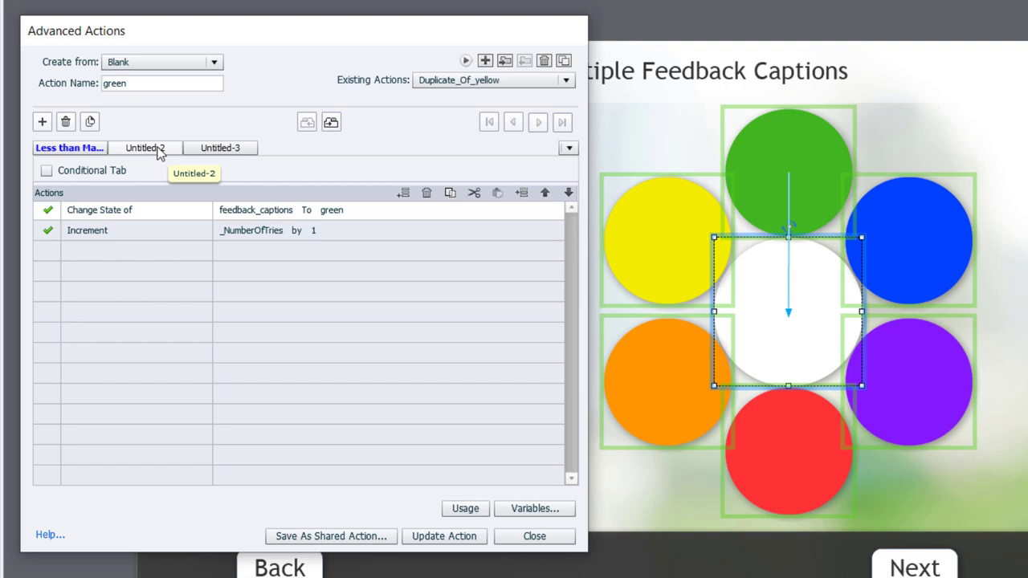
# - Delete the _NumberOfTries Increment action from the green action's first decision and save the green action
pyautogui.click(328, 232)
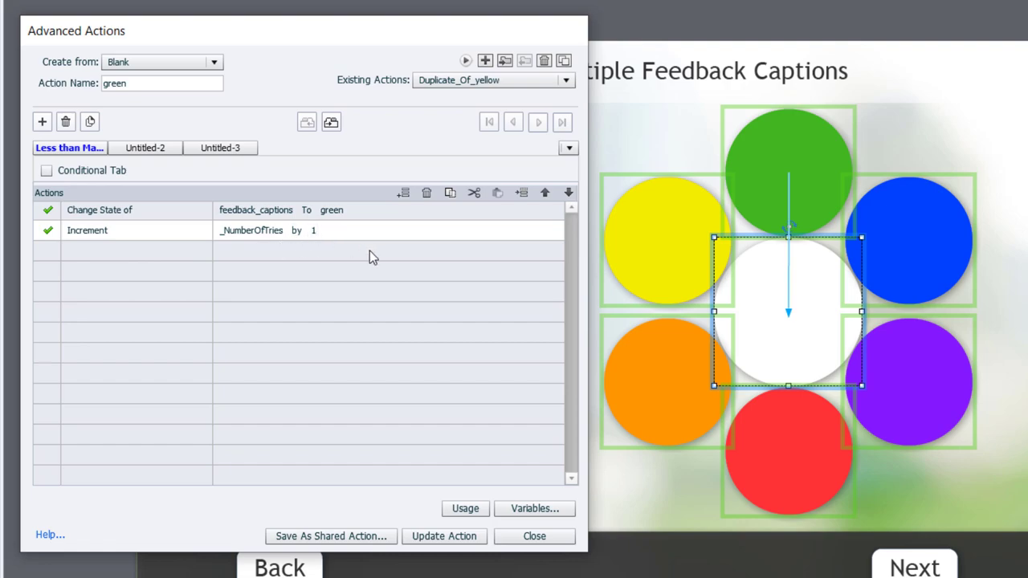
pyautogui.click(427, 196)
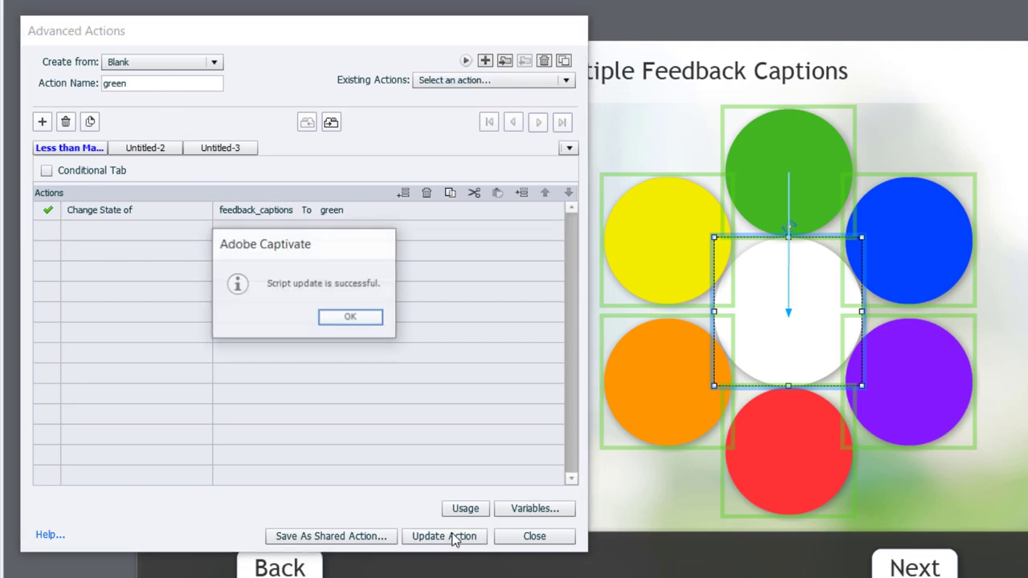
pyautogui.click(349, 318)
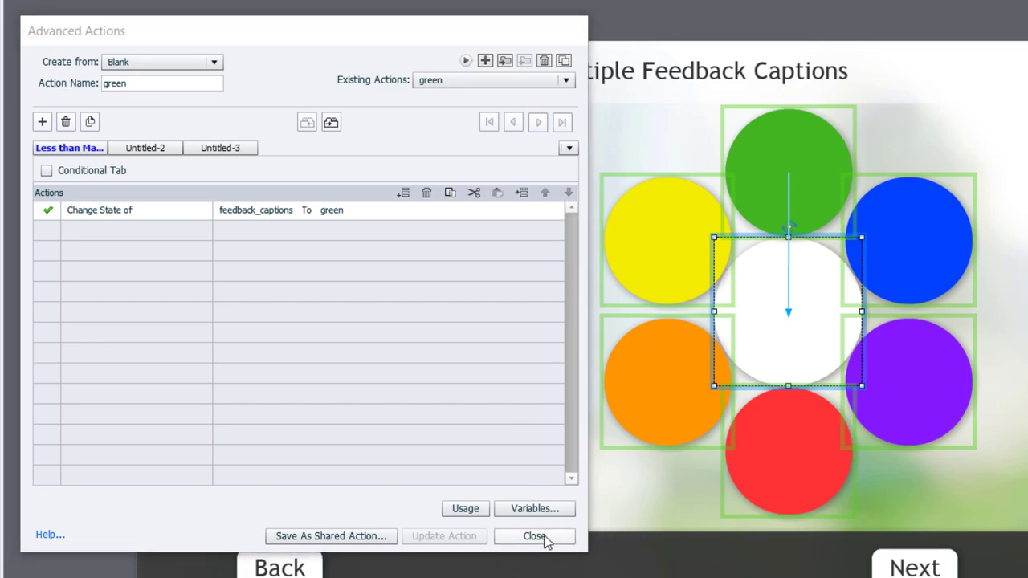
# - Turn off Accept All for the drop target's accepted drag sources and set On Accept to Replace
pyautogui.click(544, 540)
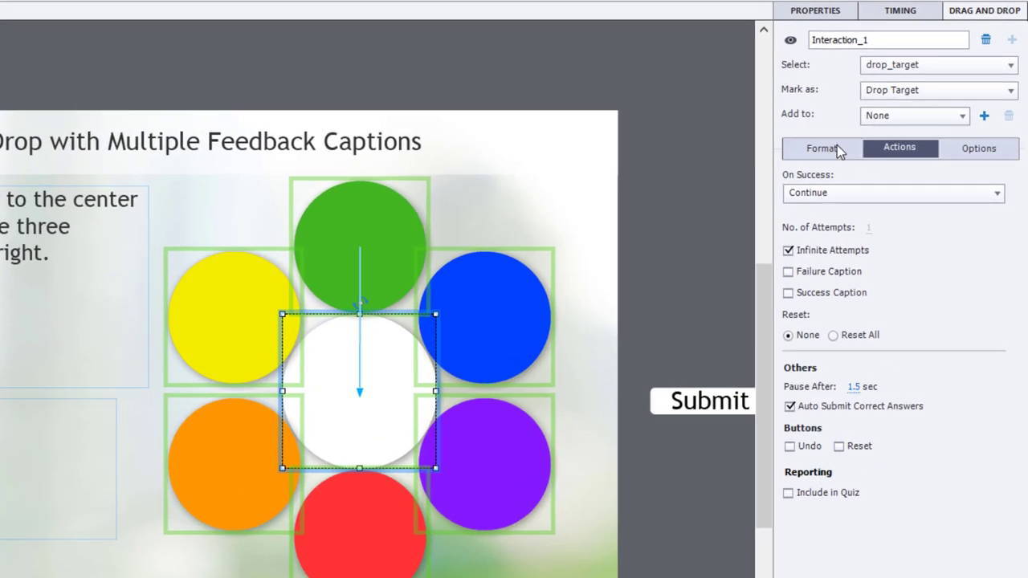
pyautogui.click(902, 150)
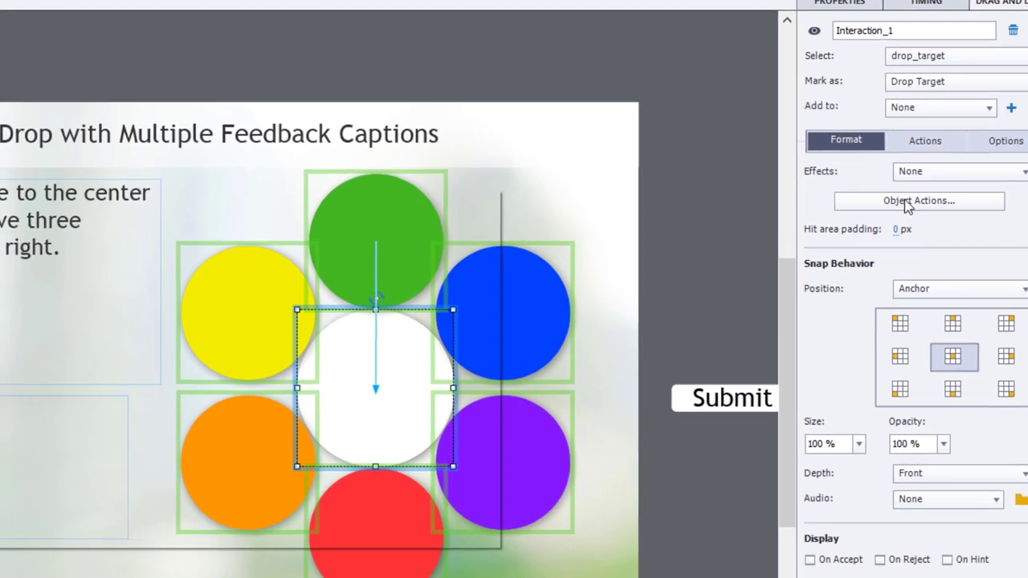
pyautogui.click(907, 202)
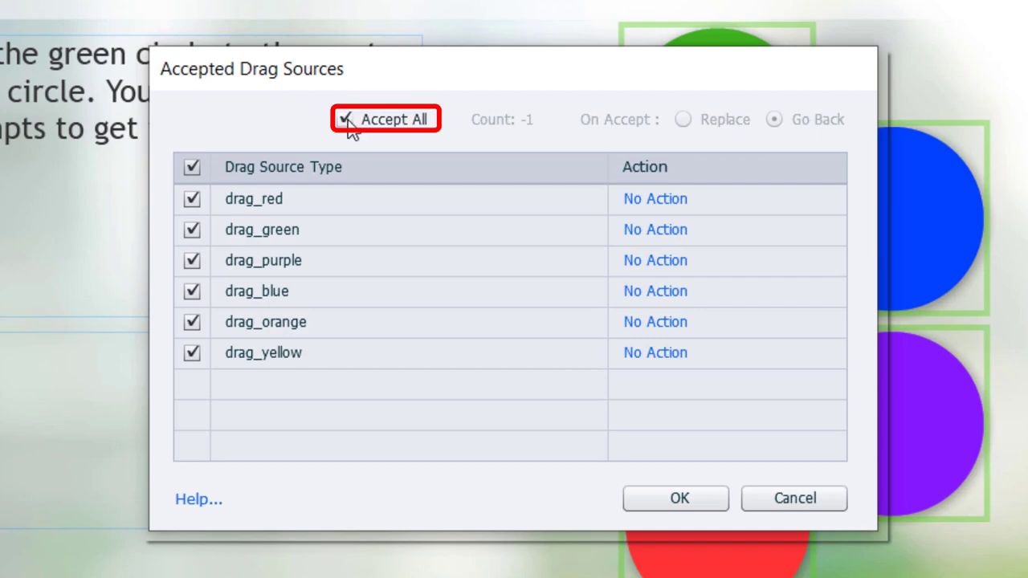
pyautogui.click(347, 121)
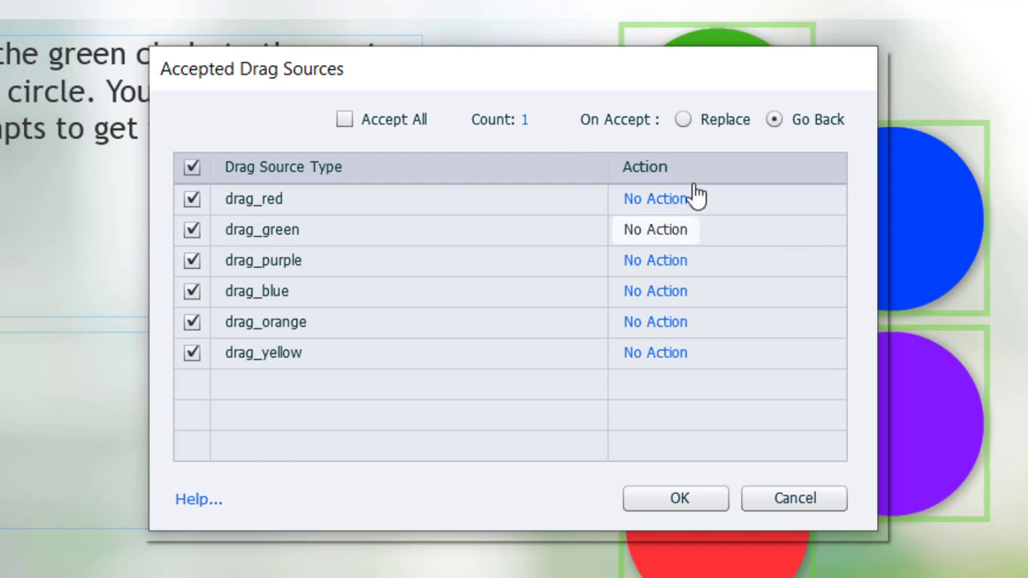
pyautogui.click(717, 120)
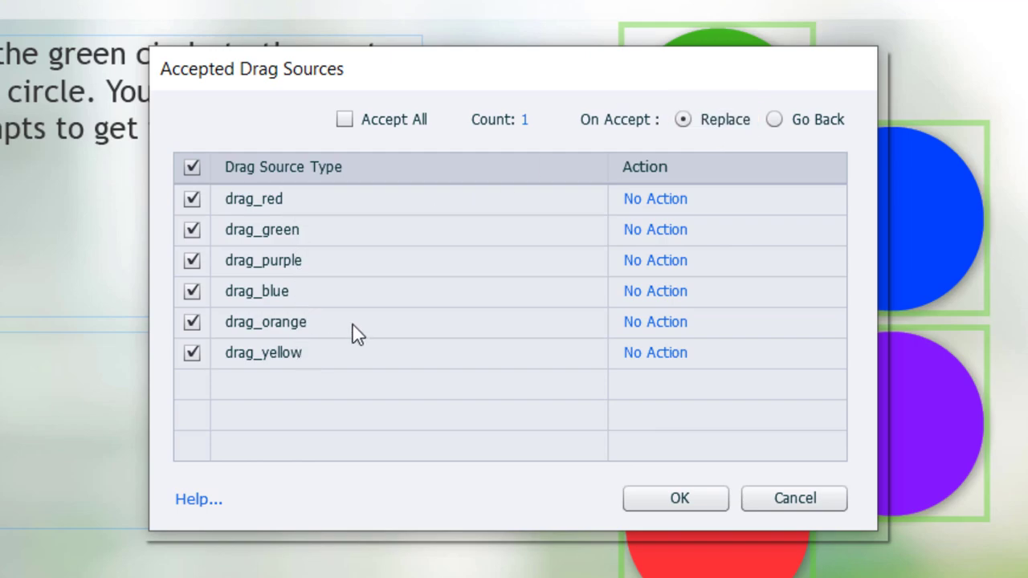
# - Assign the drag_red source an Execute Advanced Actions drop action that runs the red script
pyautogui.click(678, 210)
pyautogui.click(648, 228)
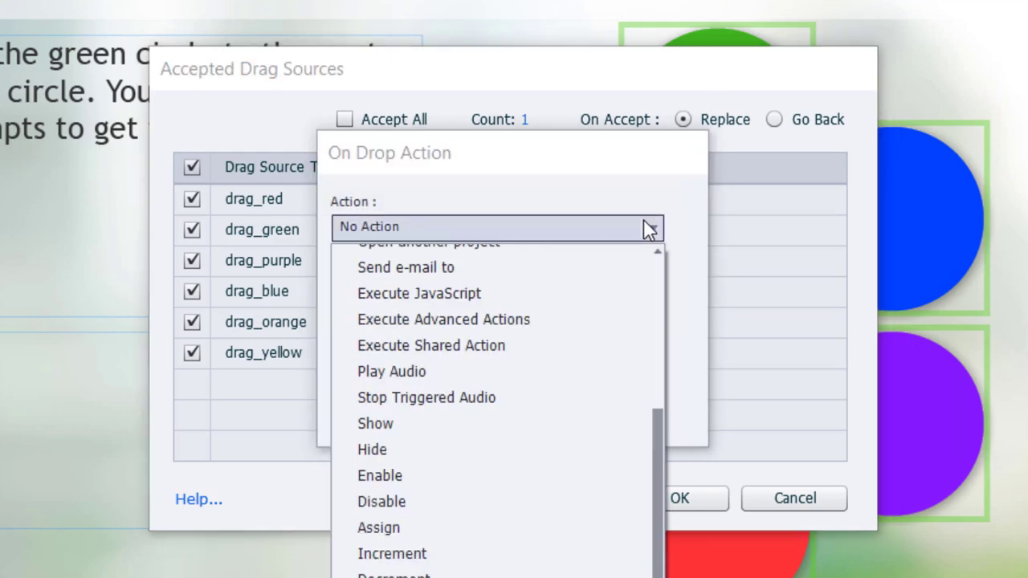
pyautogui.click(563, 322)
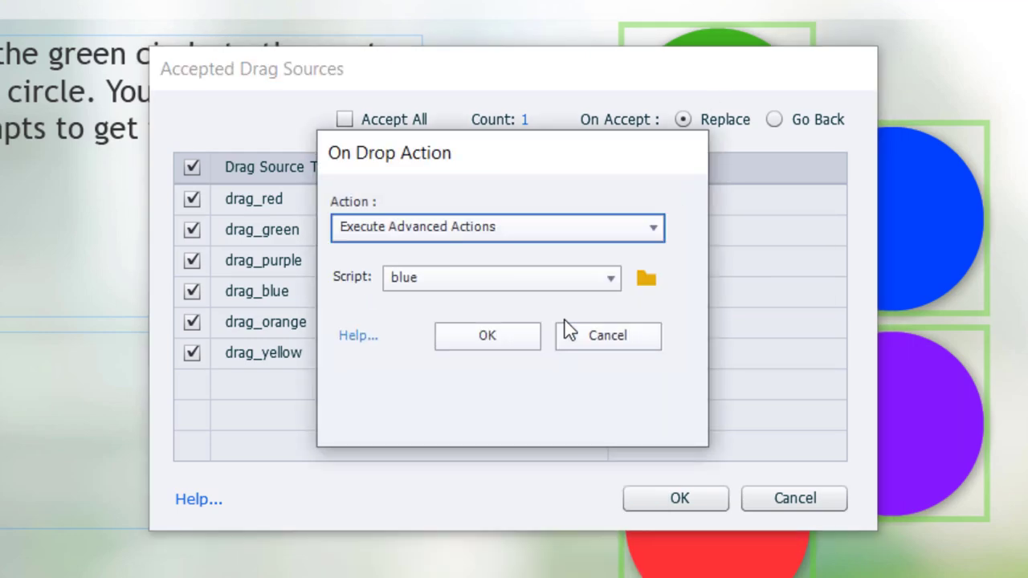
pyautogui.click(514, 285)
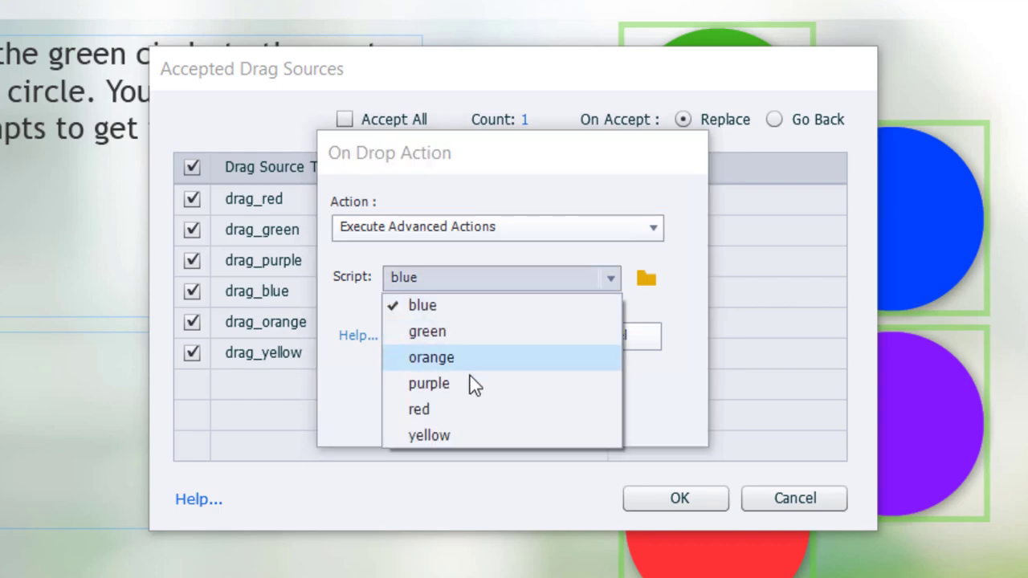
pyautogui.click(457, 420)
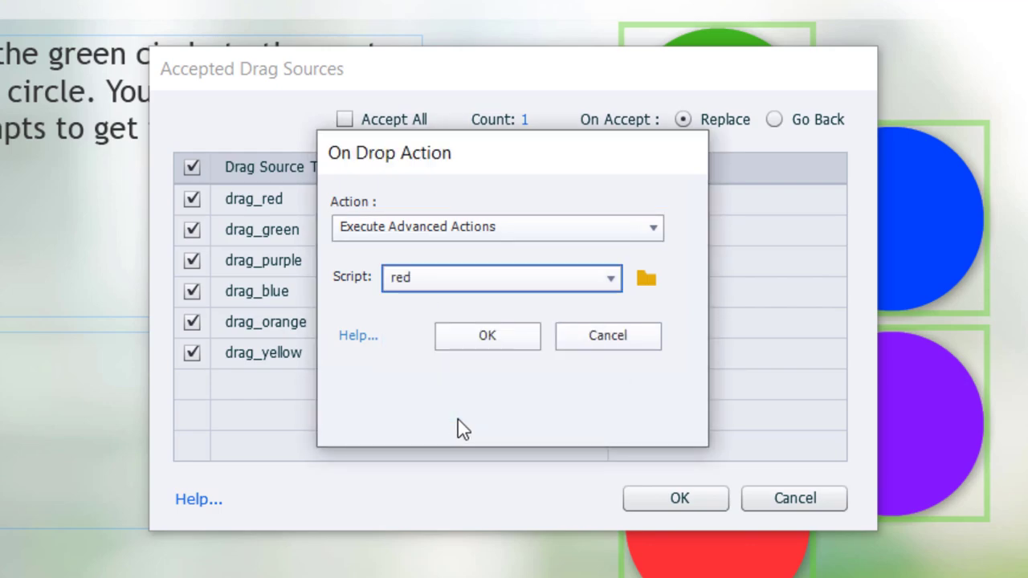
pyautogui.click(514, 337)
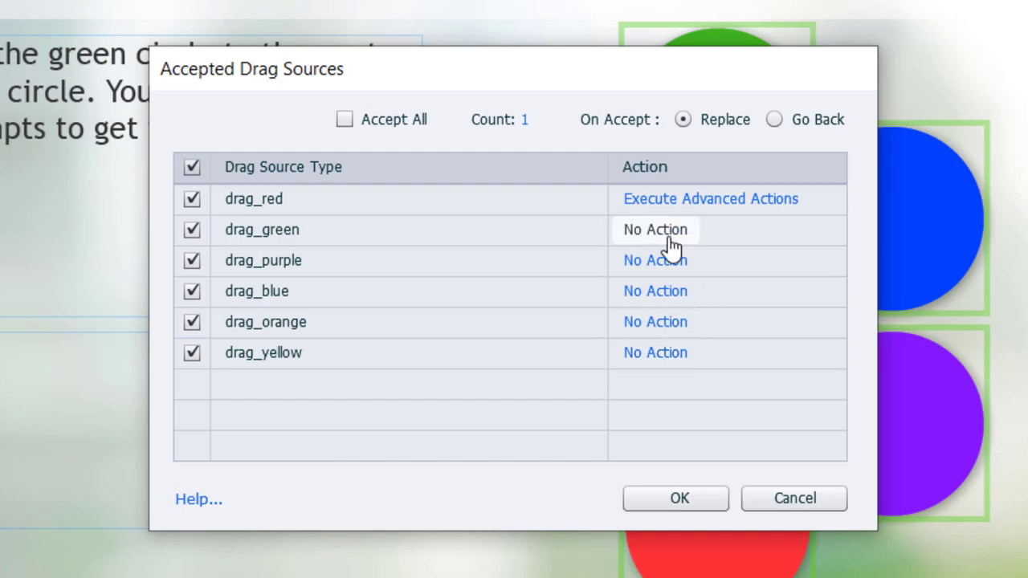
# - Assign the drag_green source an Execute Advanced Actions drop action that runs the green script
pyautogui.click(665, 231)
pyautogui.click(599, 233)
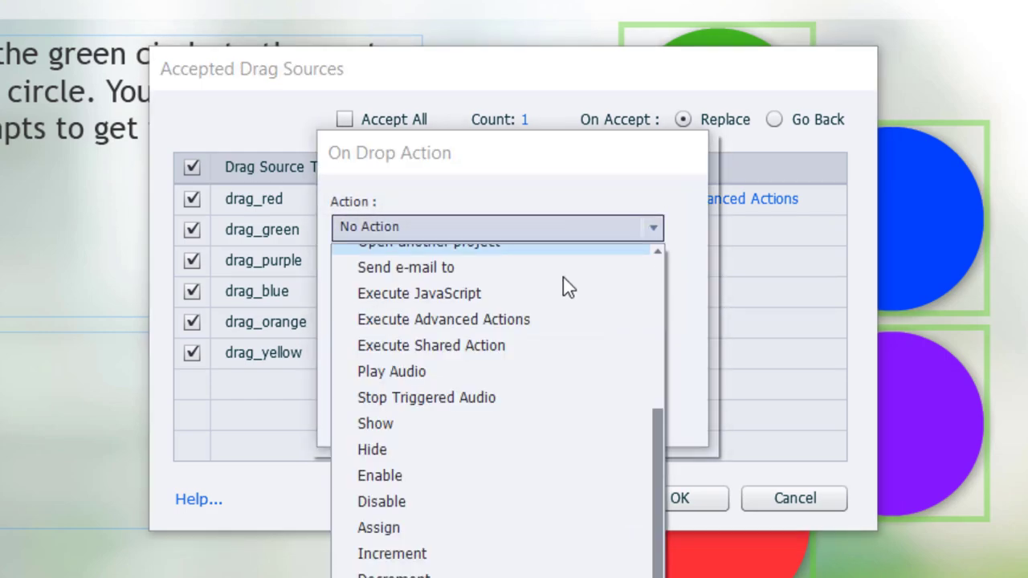
pyautogui.click(563, 326)
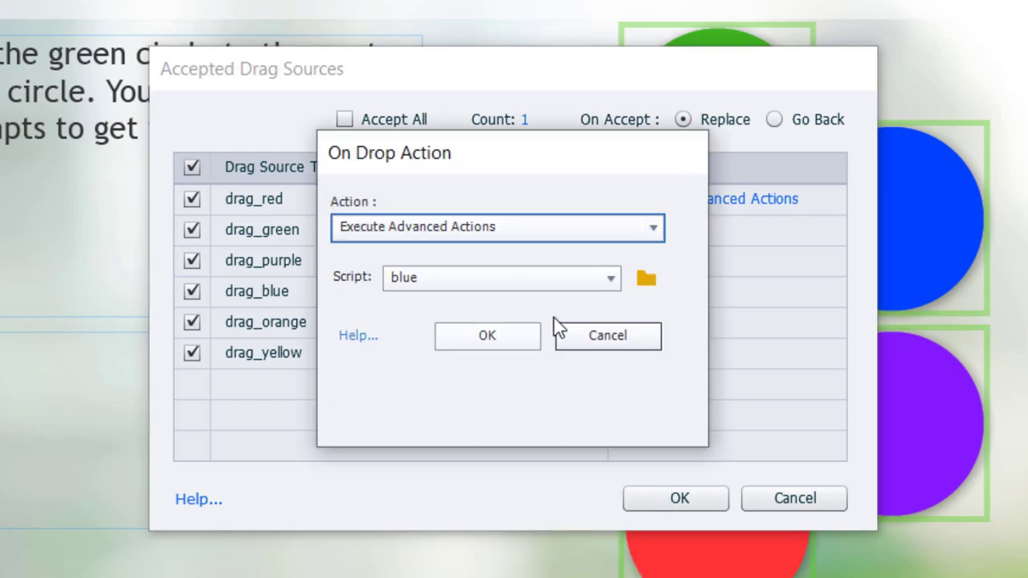
pyautogui.click(516, 283)
pyautogui.click(495, 332)
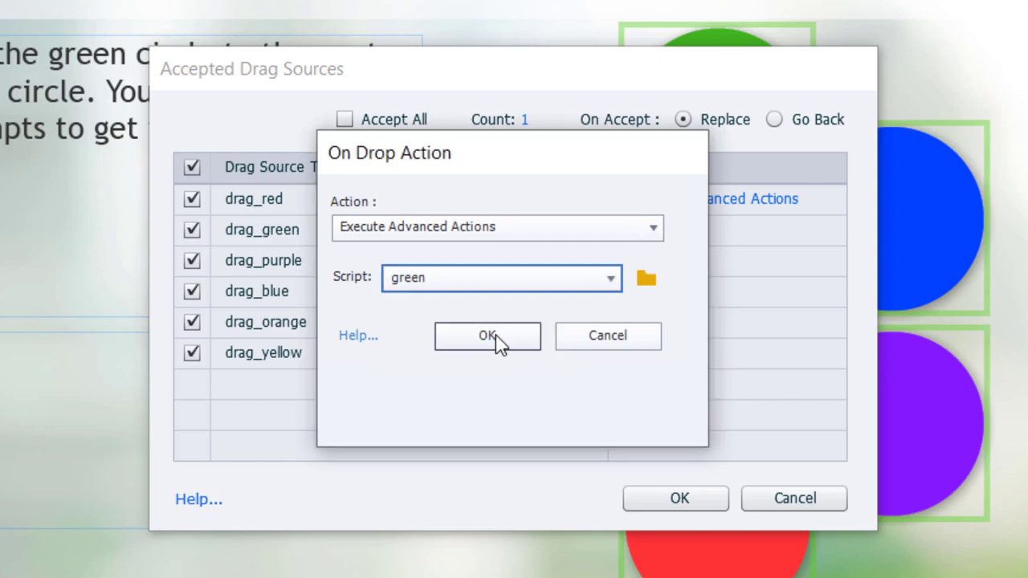
pyautogui.click(496, 335)
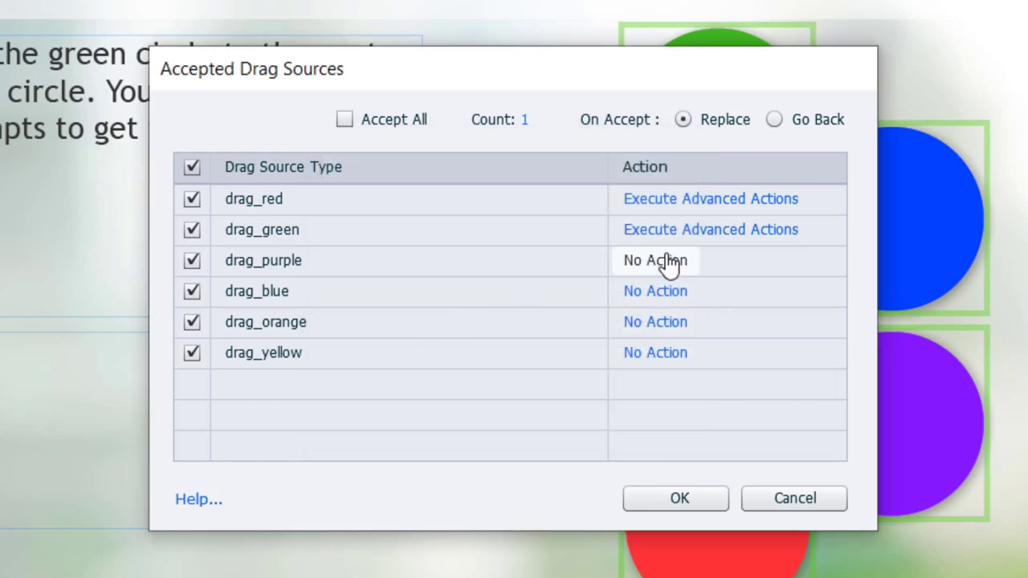
# - Assign the drag_purple source an Execute Advanced Actions drop action that runs the purple script
pyautogui.click(669, 260)
pyautogui.click(592, 232)
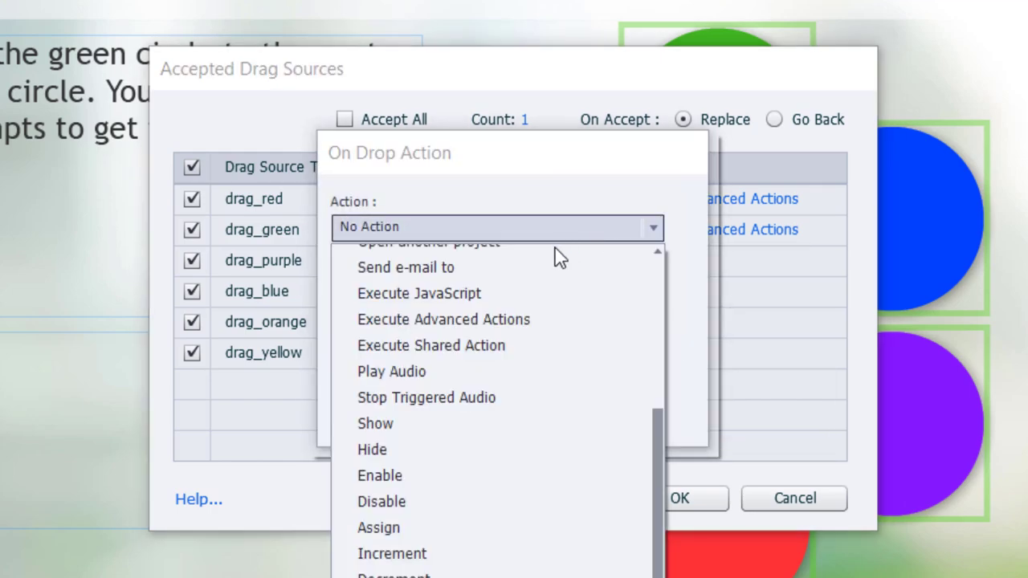
pyautogui.click(533, 323)
pyautogui.click(507, 283)
pyautogui.click(450, 379)
pyautogui.click(492, 337)
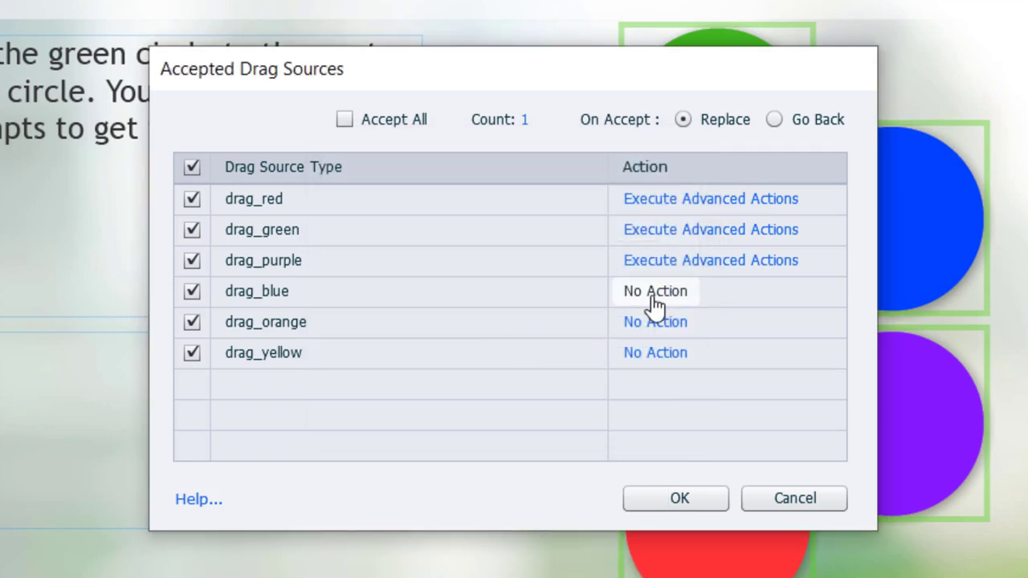
# - Assign the drag_blue source an Execute Advanced Actions drop action that runs the blue script
pyautogui.click(623, 294)
pyautogui.click(531, 233)
pyautogui.click(496, 321)
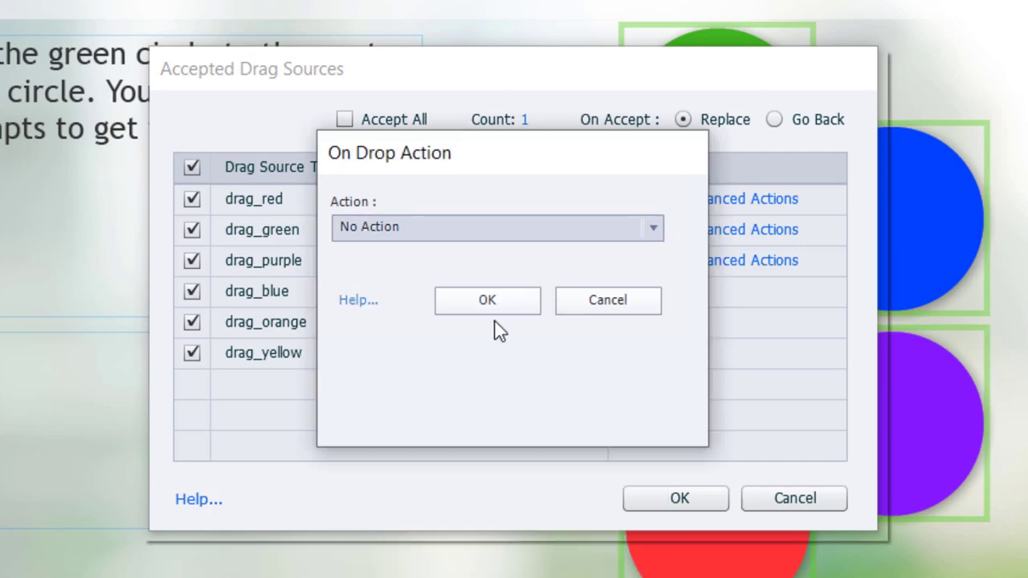
pyautogui.click(473, 283)
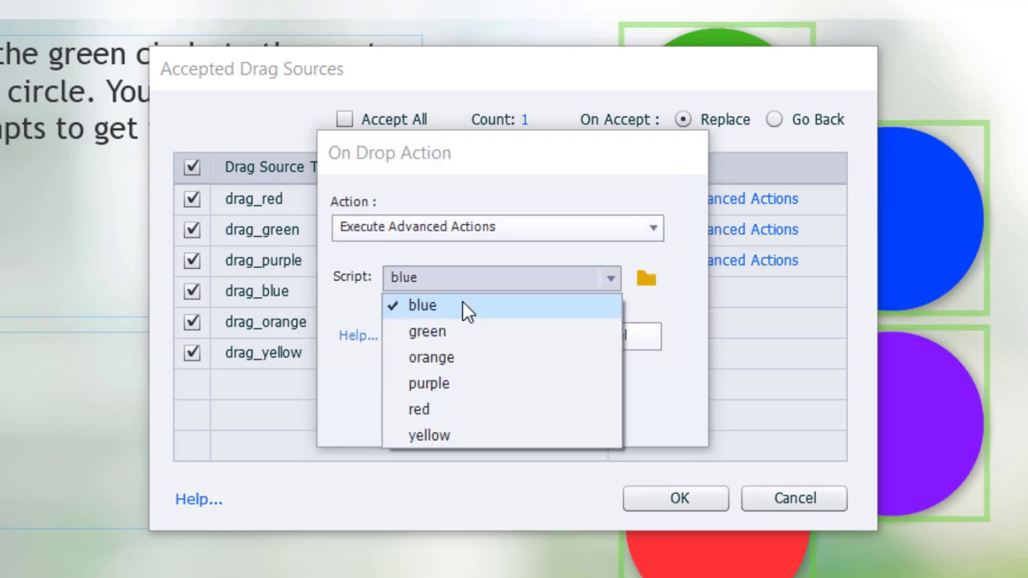
pyautogui.click(466, 306)
pyautogui.click(485, 342)
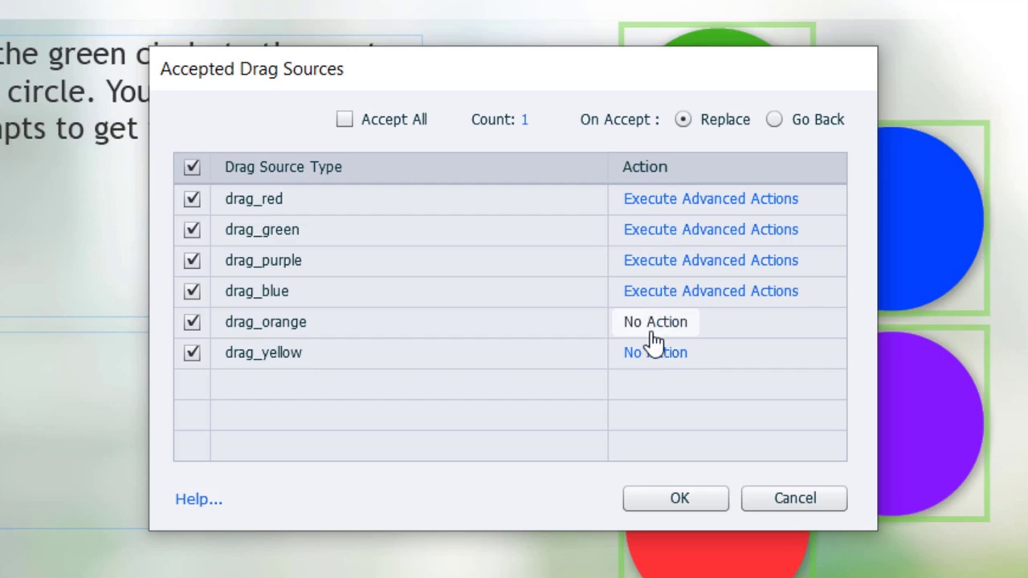
# - Assign the drag_orange source an Execute Advanced Actions drop action that runs the orange script
pyautogui.click(649, 325)
pyautogui.click(519, 236)
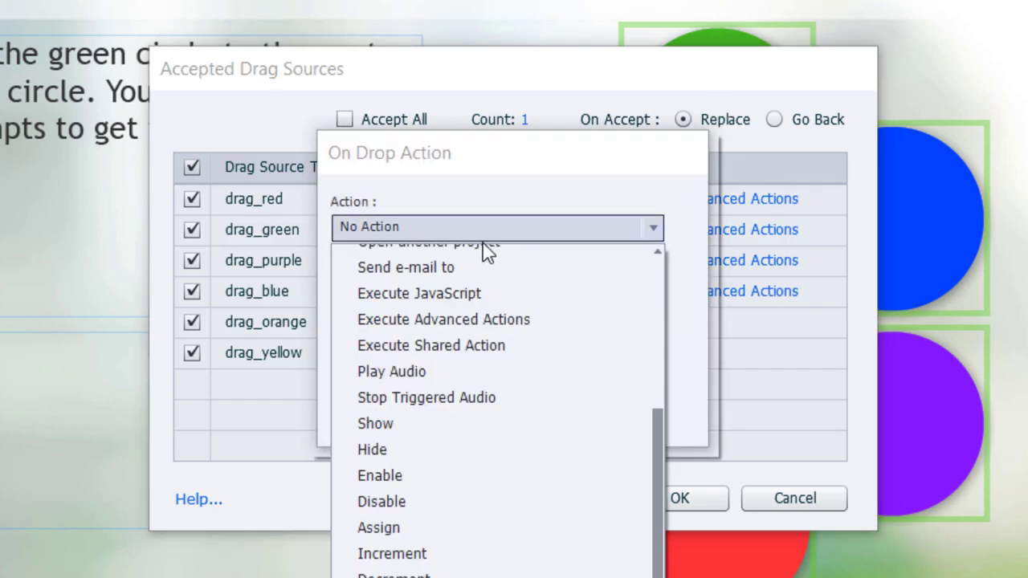
pyautogui.click(504, 321)
pyautogui.click(477, 283)
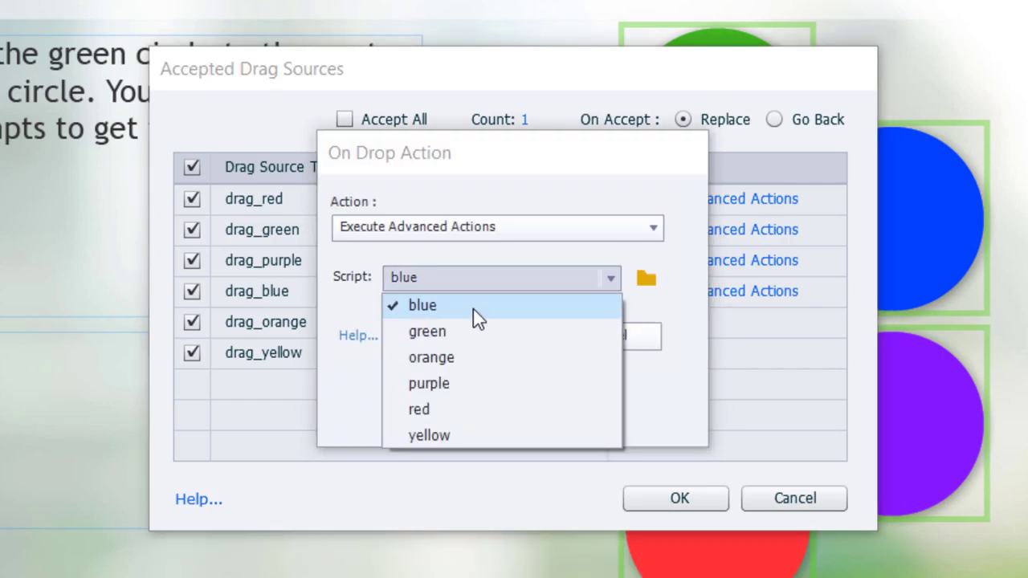
pyautogui.click(472, 356)
pyautogui.click(487, 336)
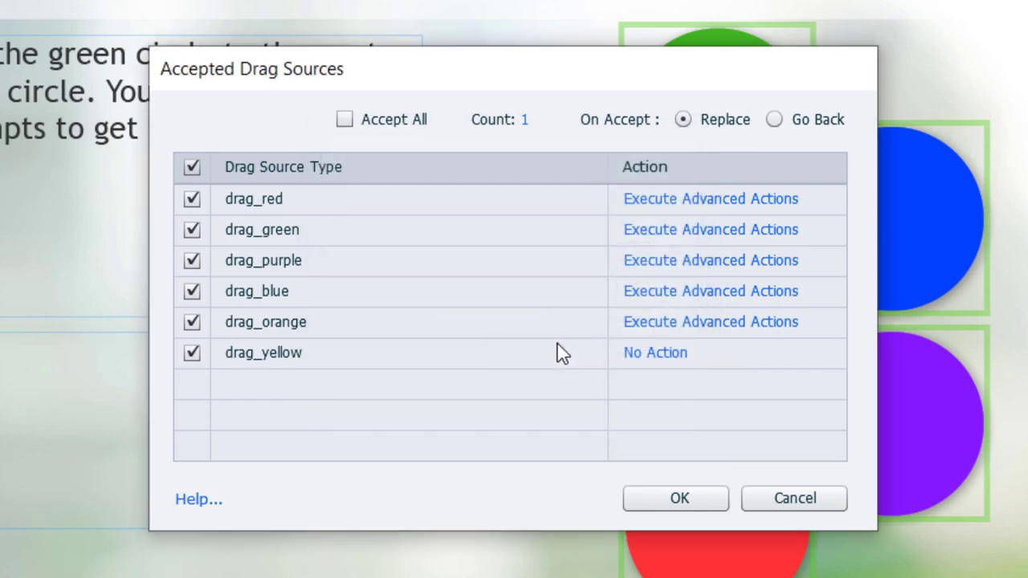
# - Assign the drag_yellow source an Execute Advanced Actions drop action running the yellow script, and accept the drag source settings
pyautogui.click(651, 356)
pyautogui.click(507, 234)
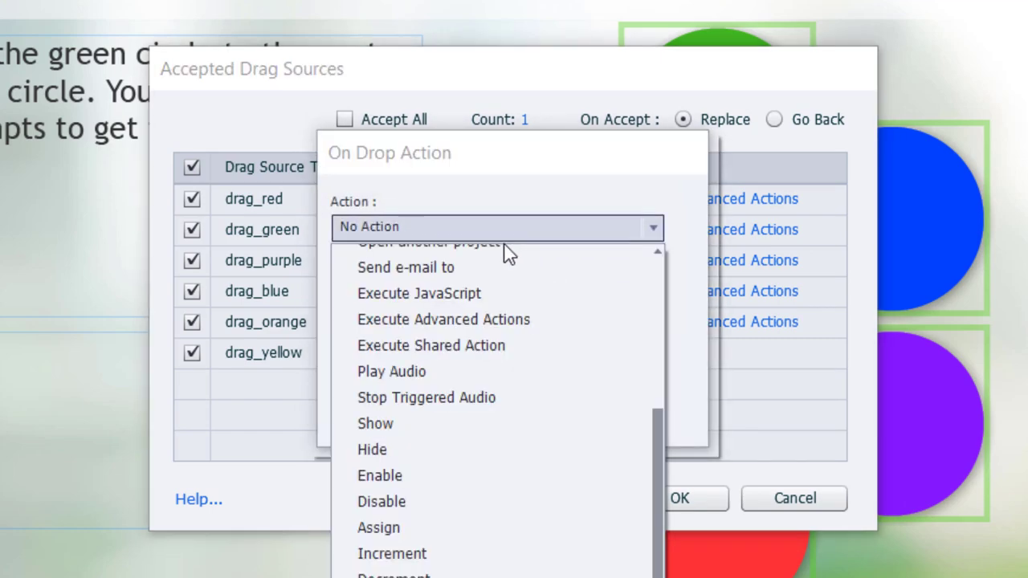
pyautogui.click(500, 320)
pyautogui.click(482, 280)
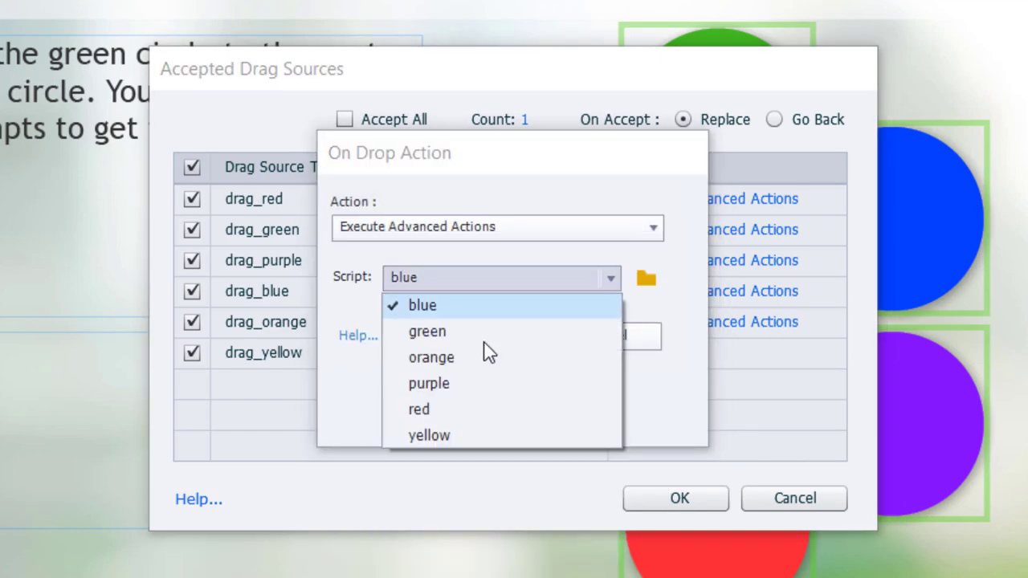
pyautogui.click(489, 434)
pyautogui.click(518, 345)
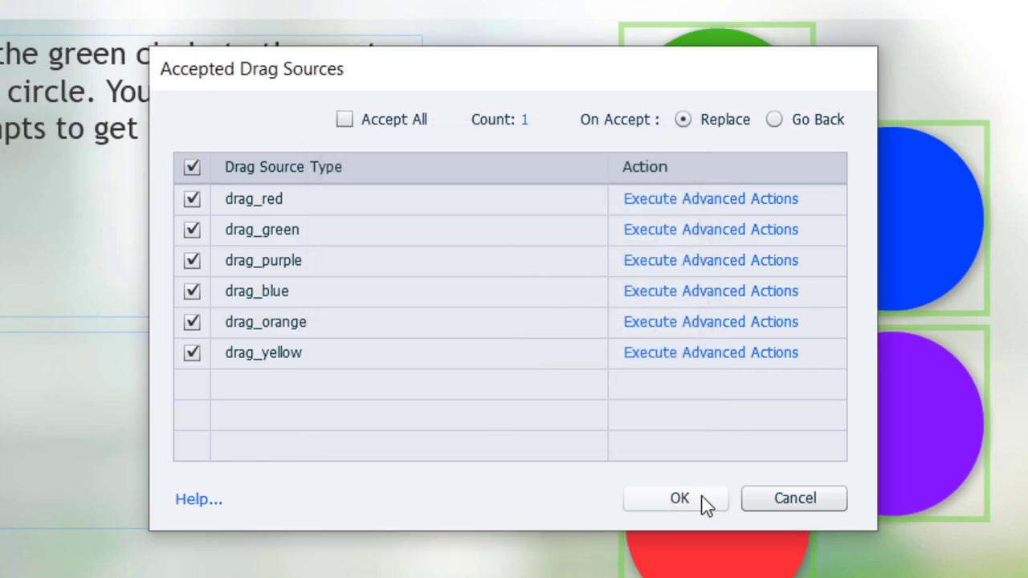
pyautogui.click(679, 499)
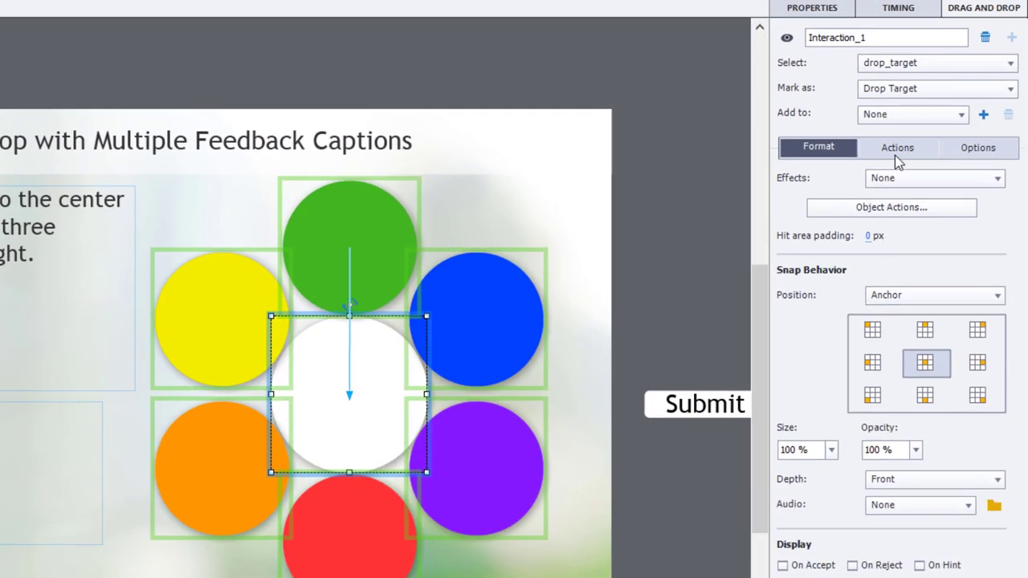
# - Include the drag-and-drop interaction in the quiz and turn on Report Answers
pyautogui.click(898, 153)
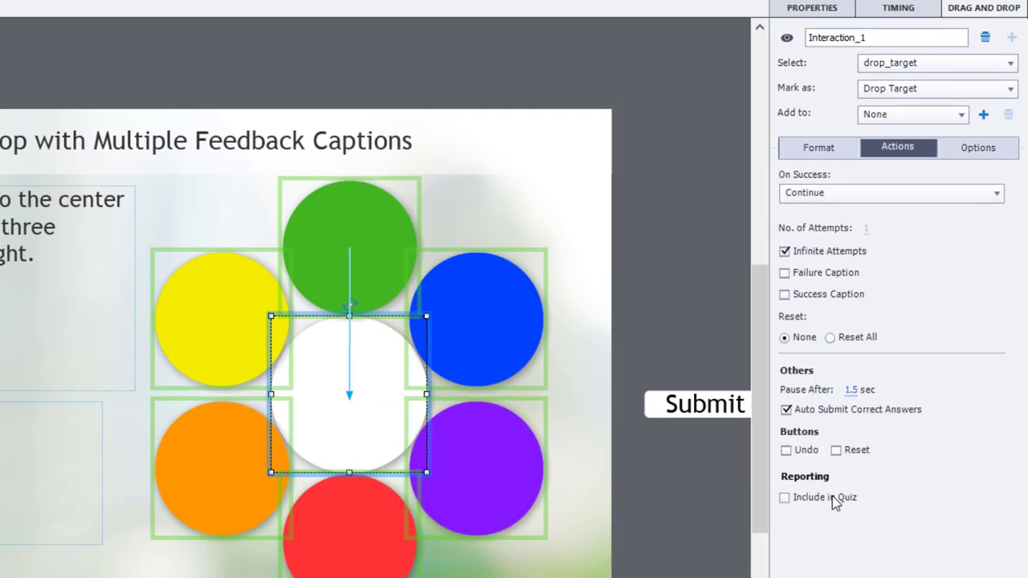
pyautogui.click(785, 498)
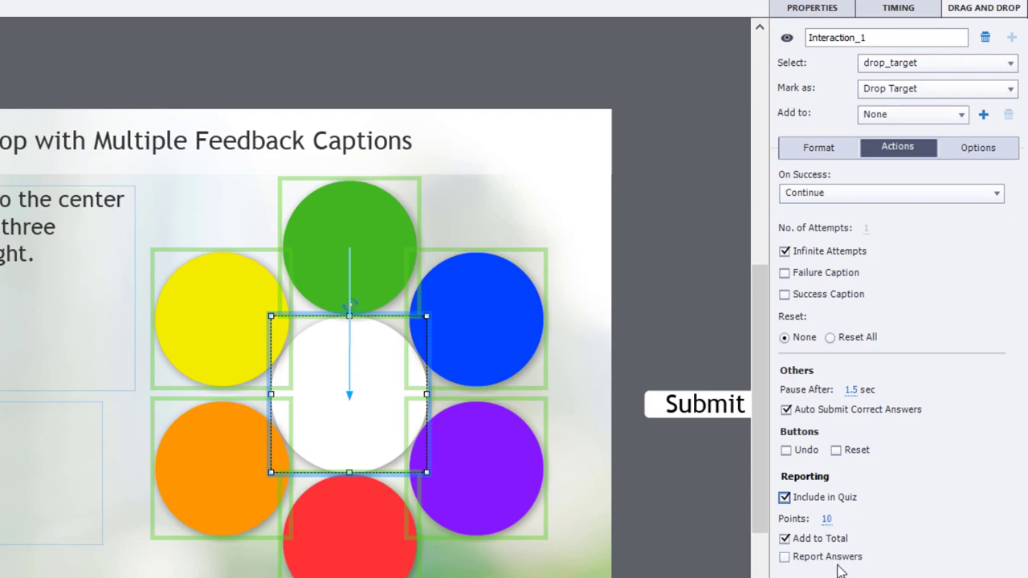
pyautogui.click(785, 557)
# - Set the slide's On Enter action to Execute Advanced Actions
pyautogui.click(689, 93)
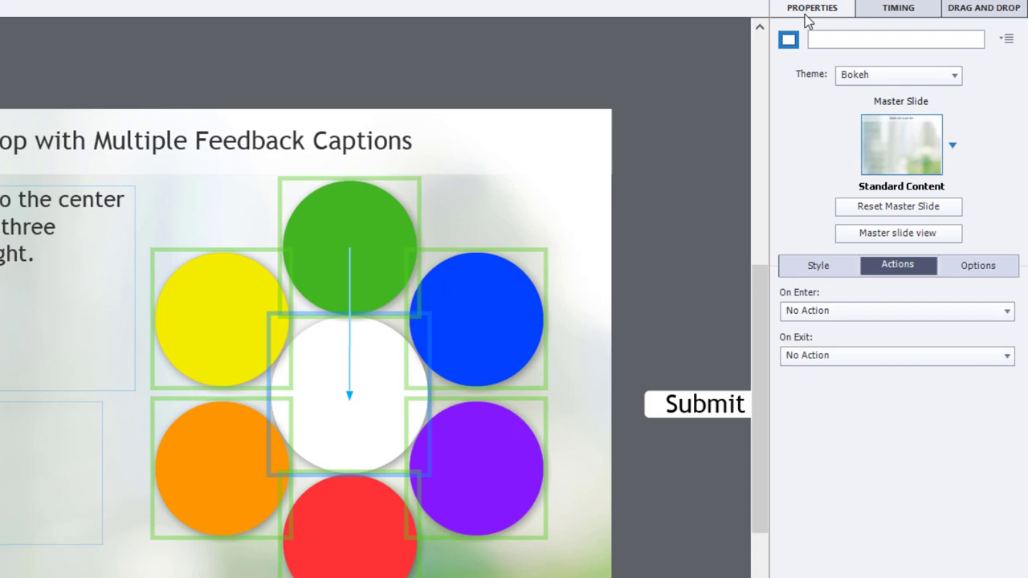
pyautogui.click(901, 319)
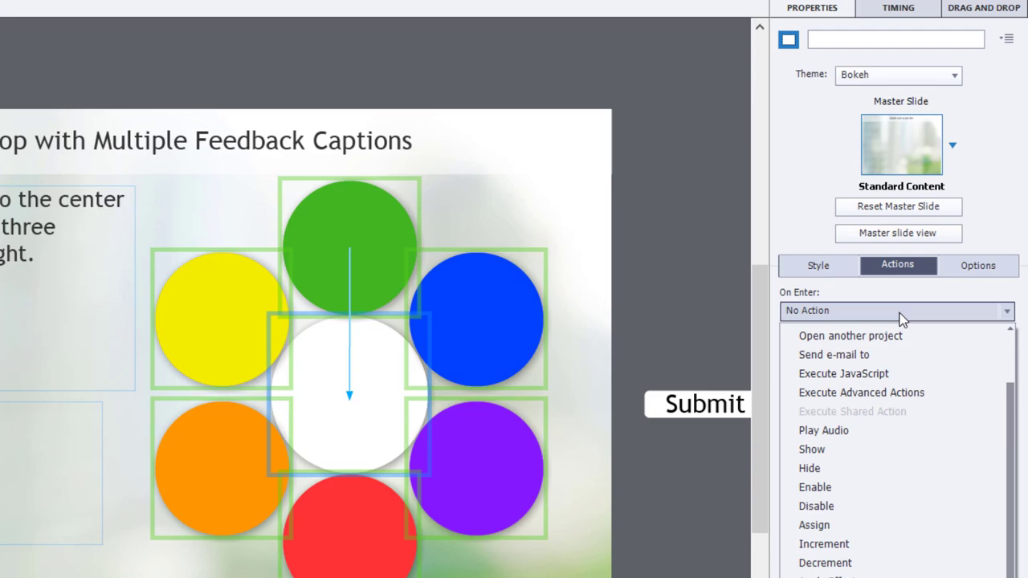
pyautogui.click(898, 393)
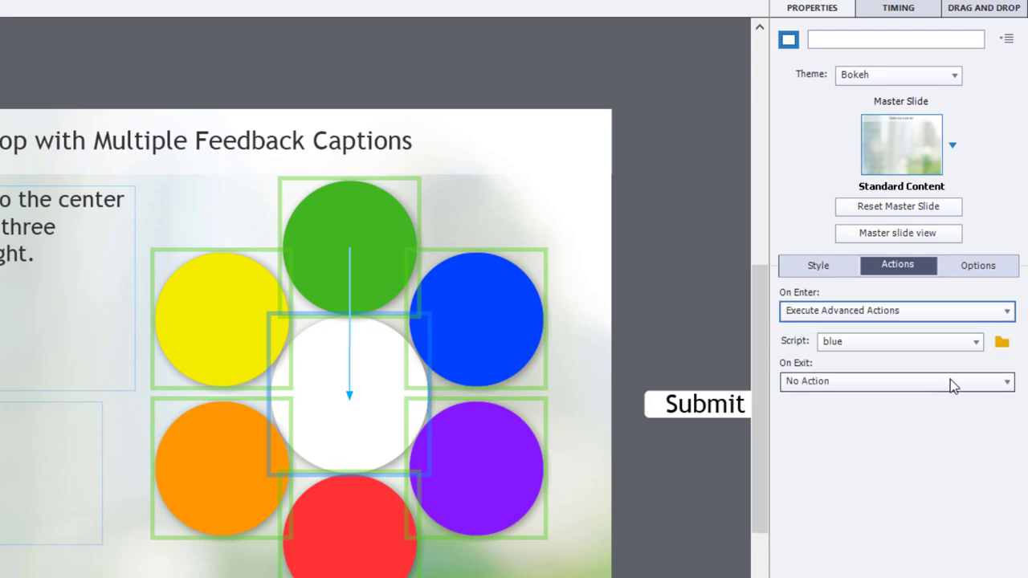
# - Start a new blank advanced action for the slide's On Enter event and name it OnEnterSlide01
pyautogui.click(1002, 342)
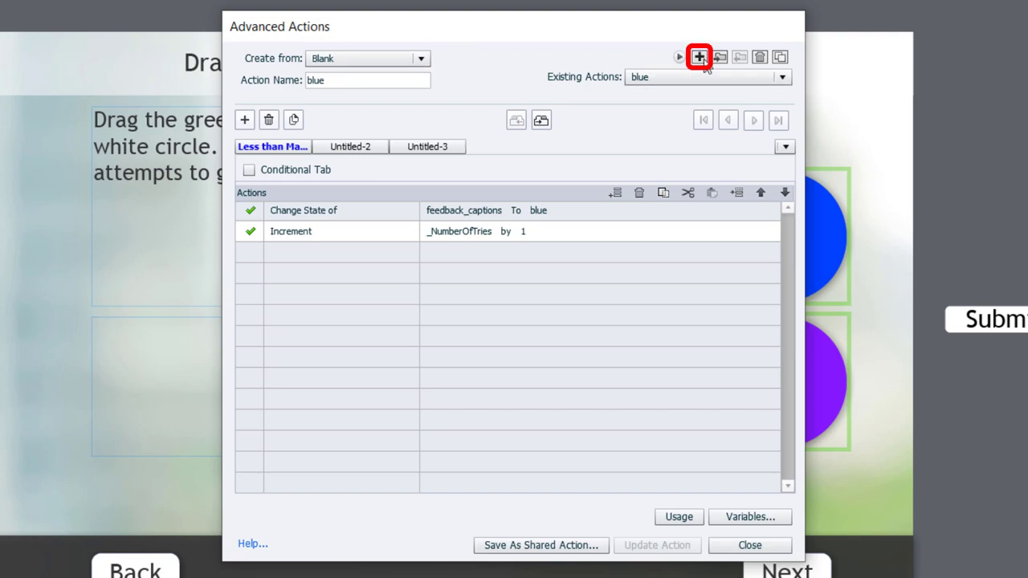
pyautogui.click(702, 61)
pyautogui.click(338, 81)
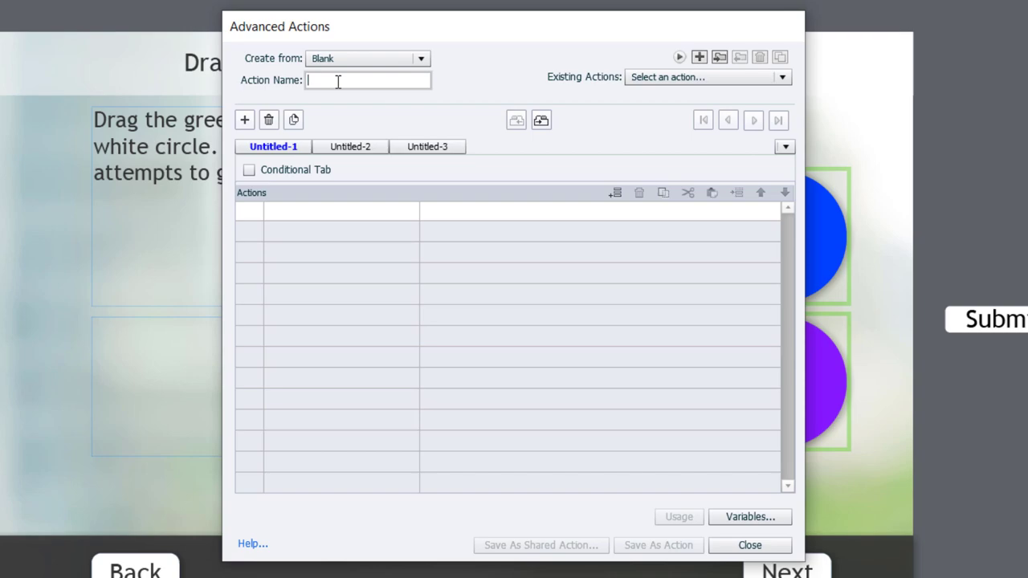
pyautogui.write('On')
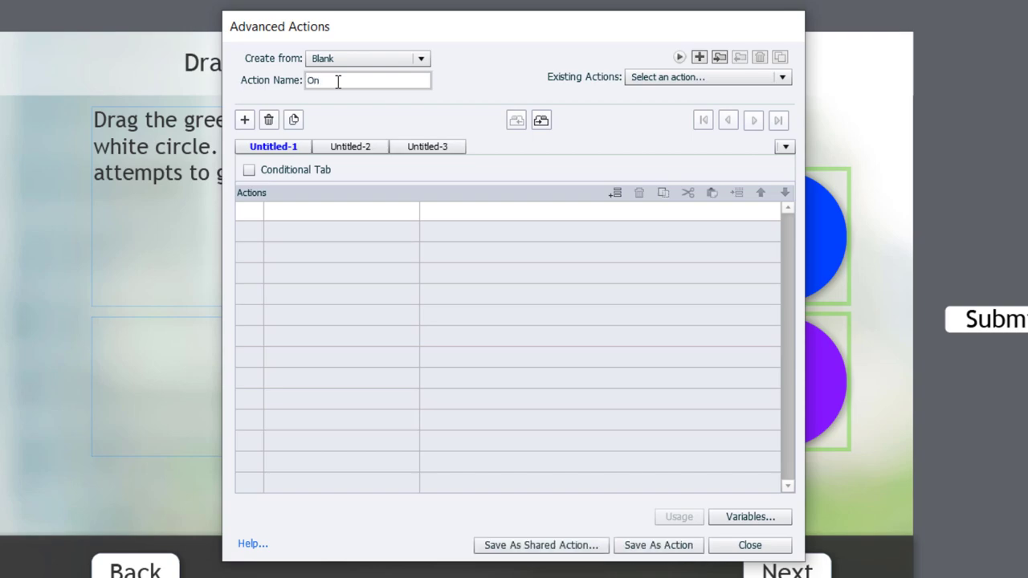
pyautogui.write('EnterSlide01')
# - Add Enable actions for drag_blue and drag_green as the first two lines of the OnEnterSlide01 action
pyautogui.click(320, 211)
pyautogui.press('e')
pyautogui.press('e')
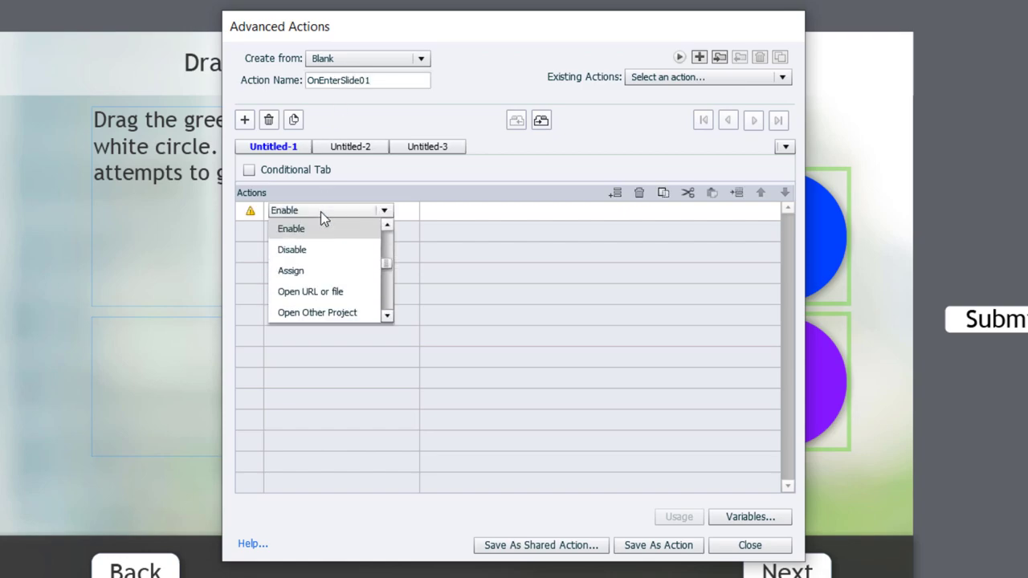
pyautogui.click(314, 226)
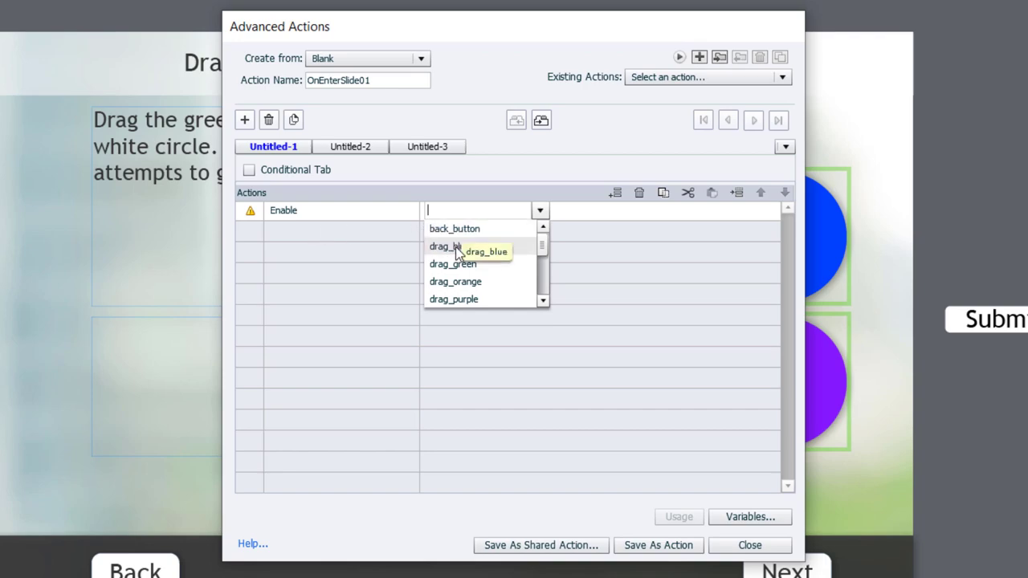
pyautogui.click(455, 247)
pyautogui.click(285, 232)
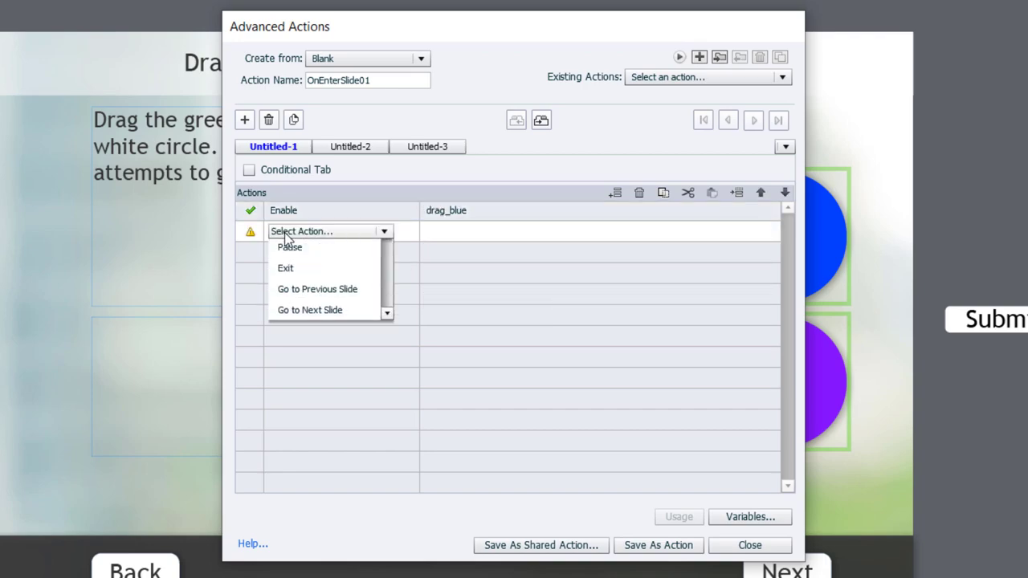
pyautogui.press('e')
pyautogui.press('e')
pyautogui.click(482, 232)
pyautogui.click(449, 291)
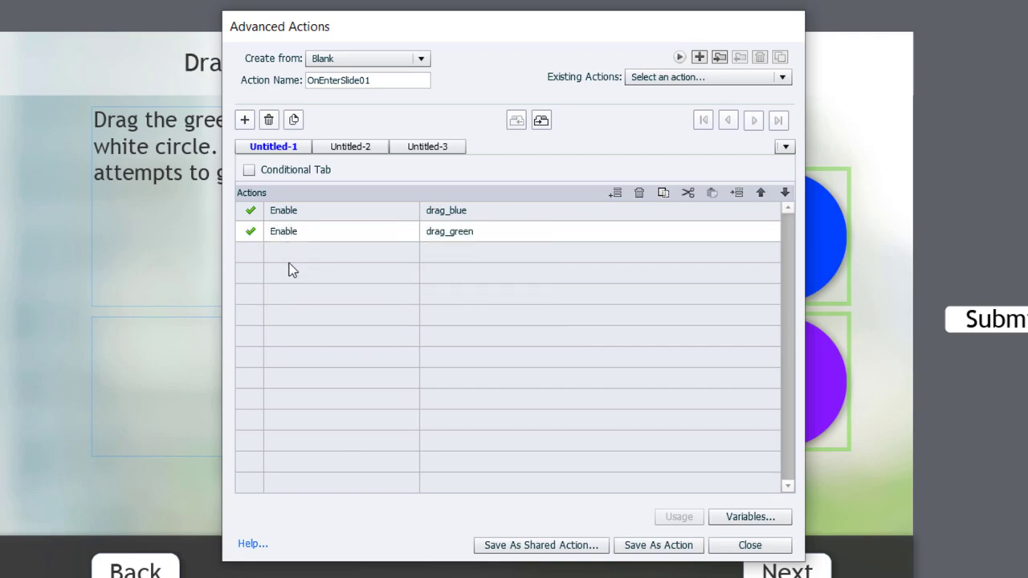
# - Add Enable actions for drag_orange and drag_purple on the following two lines of the action list
pyautogui.click(284, 252)
pyautogui.press('e')
pyautogui.press('e')
pyautogui.click(482, 253)
pyautogui.click(450, 317)
pyautogui.click(284, 273)
pyautogui.press('e')
pyautogui.press('e')
pyautogui.click(482, 273)
pyautogui.click(461, 324)
# - Add Enable actions for the last two circles, drag_red and drag_yellow
pyautogui.click(285, 294)
pyautogui.press('e')
pyautogui.press('e')
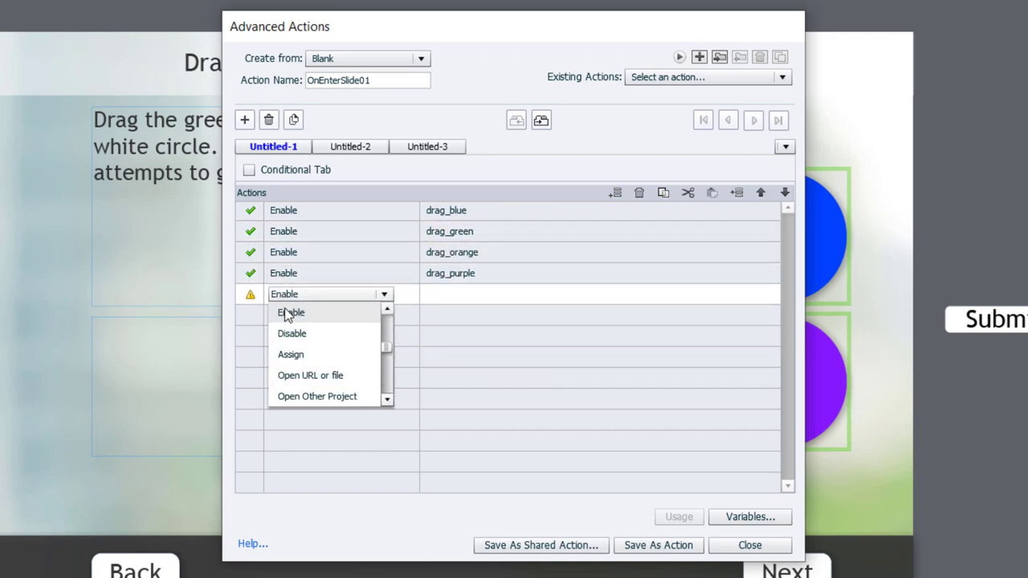
pyautogui.click(481, 294)
pyautogui.click(482, 383)
pyautogui.click(285, 315)
pyautogui.click(482, 315)
pyautogui.scroll(-1, 523, 404)
pyautogui.click(523, 404)
# - Add an Assign action that sets the _NumberOfTries variable to the literal value 0
pyautogui.click(291, 337)
pyautogui.press('a')
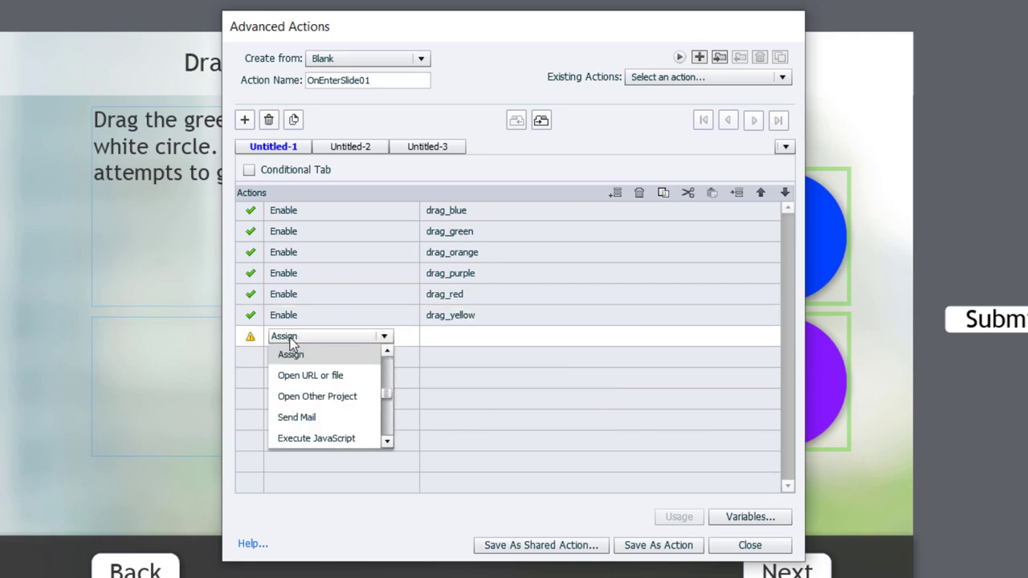
pyautogui.click(295, 363)
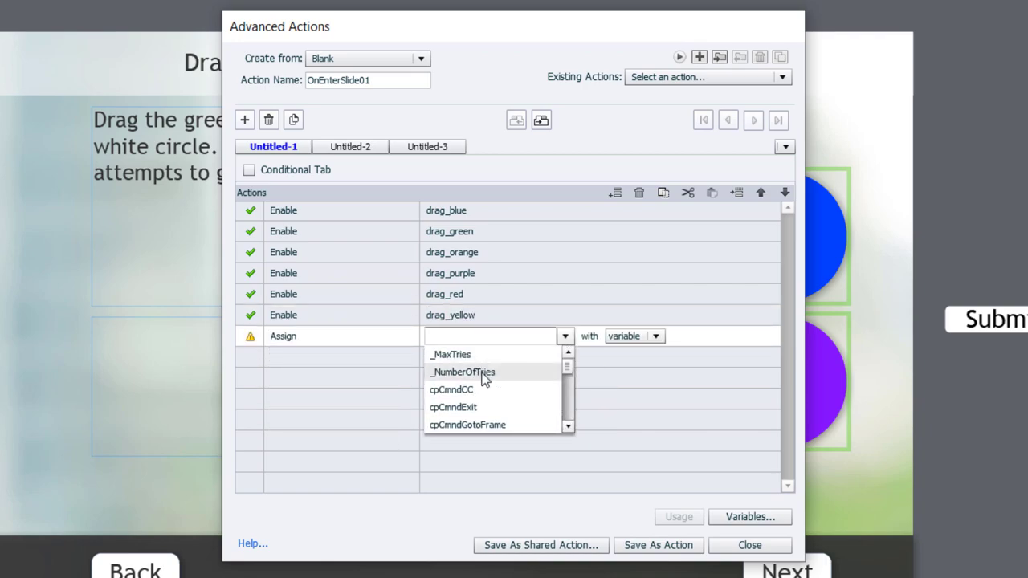
pyautogui.click(491, 370)
pyautogui.click(541, 346)
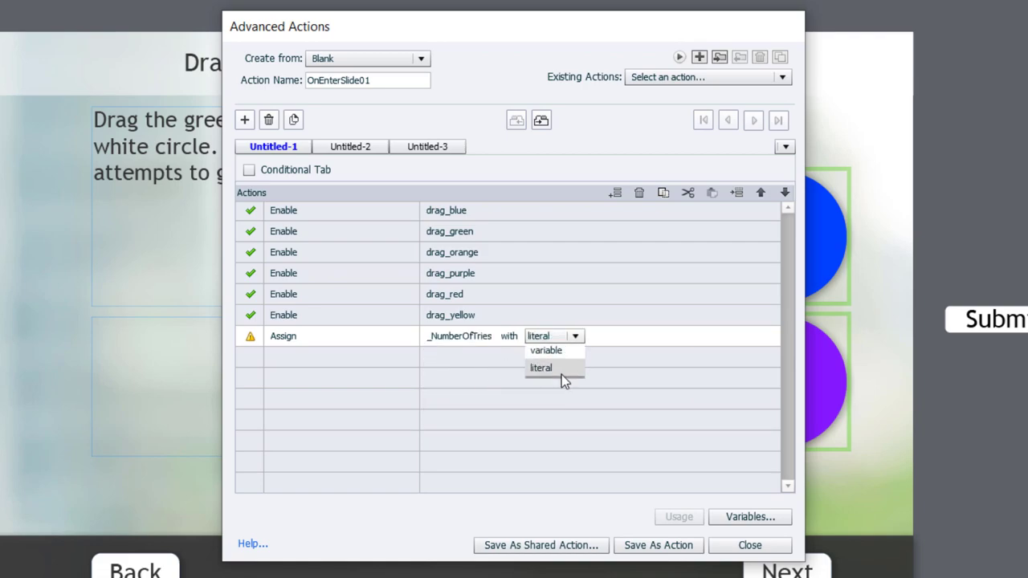
pyautogui.click(564, 374)
pyautogui.write('0')
pyautogui.press('Return')
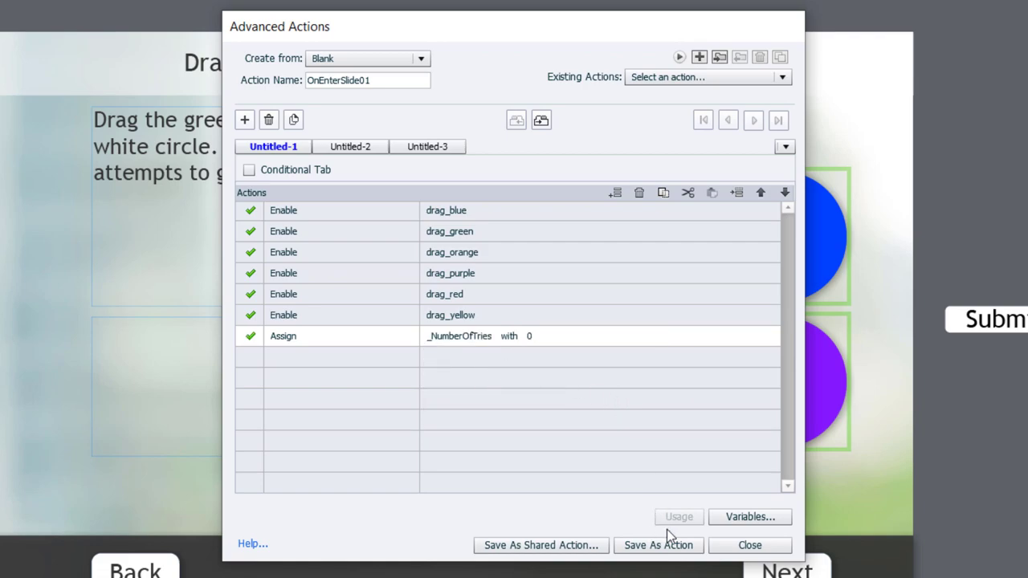
# - Save the OnEnterSlide01 action, close the action editor, and choose it as the slide's On Enter script
pyautogui.click(668, 548)
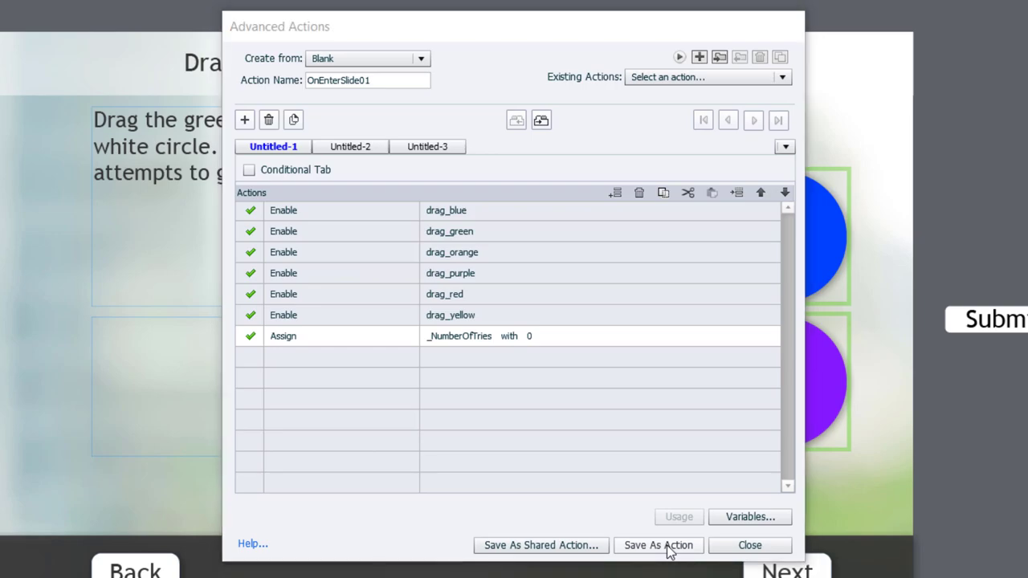
pyautogui.click(554, 321)
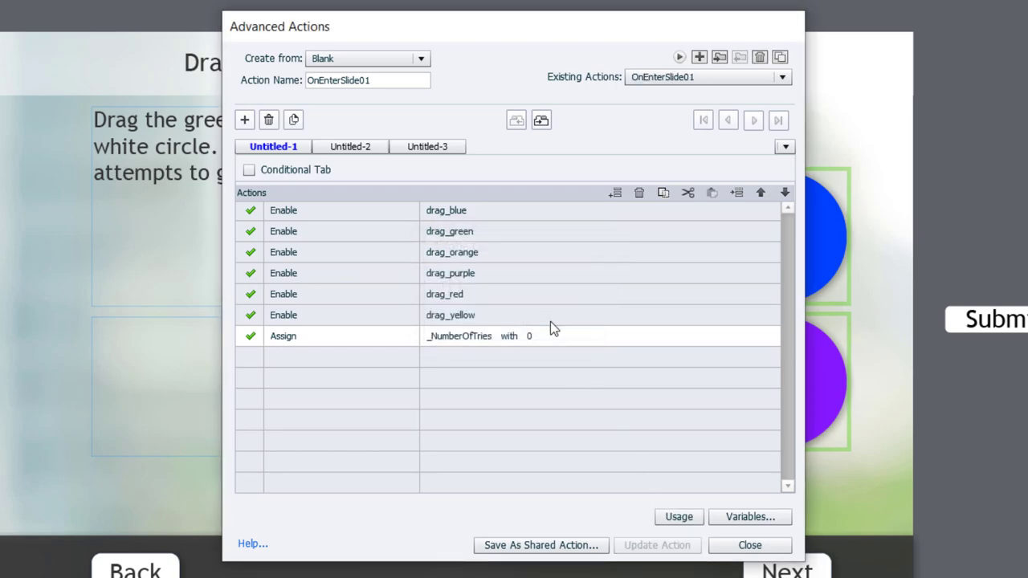
pyautogui.click(747, 545)
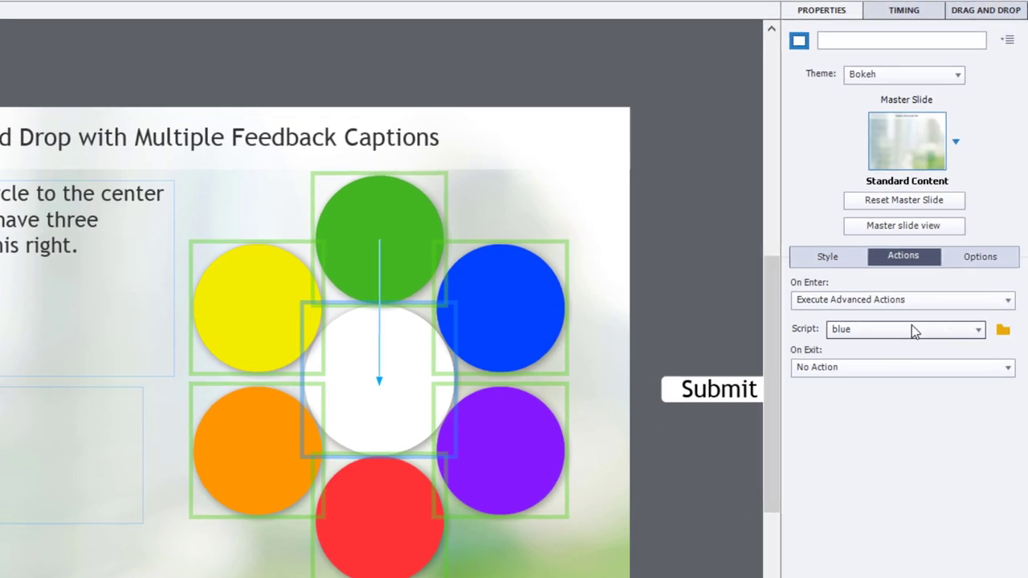
pyautogui.click(970, 315)
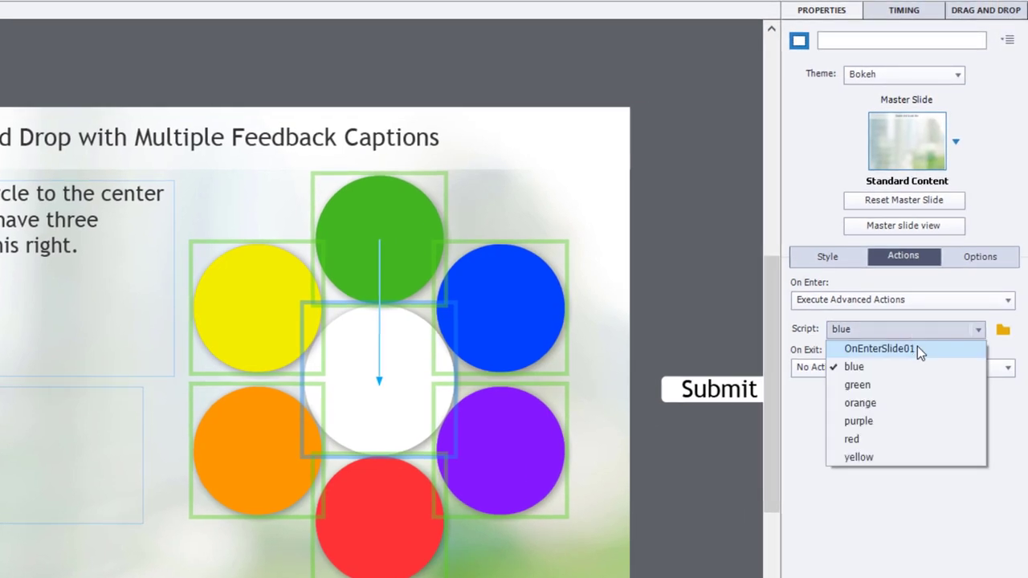
pyautogui.click(917, 346)
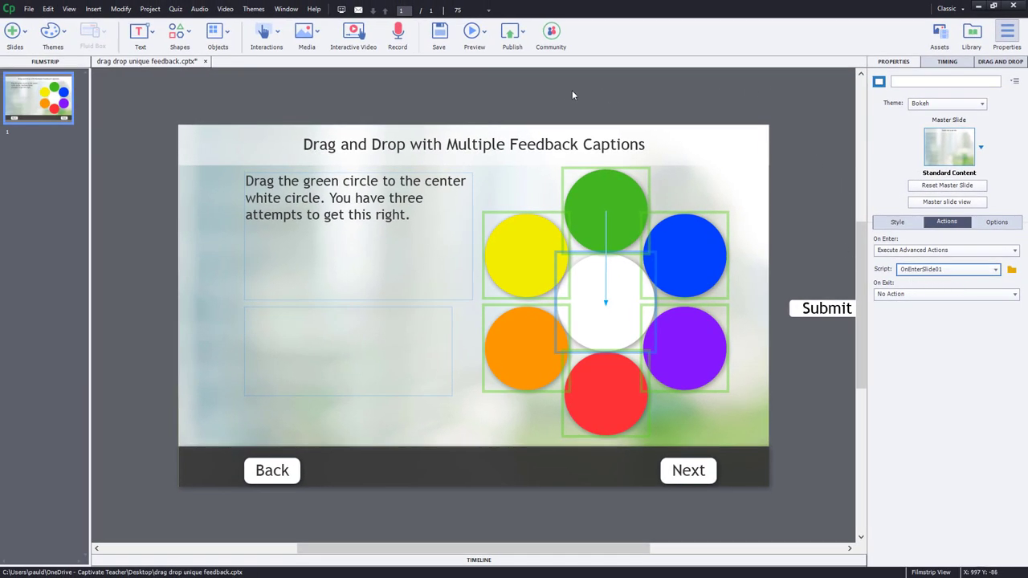
# - Preview the project as HTML5 in the browser and test three wrong attempts by moving the yellow, blue and purple circles onto the white circle
pyautogui.click(479, 32)
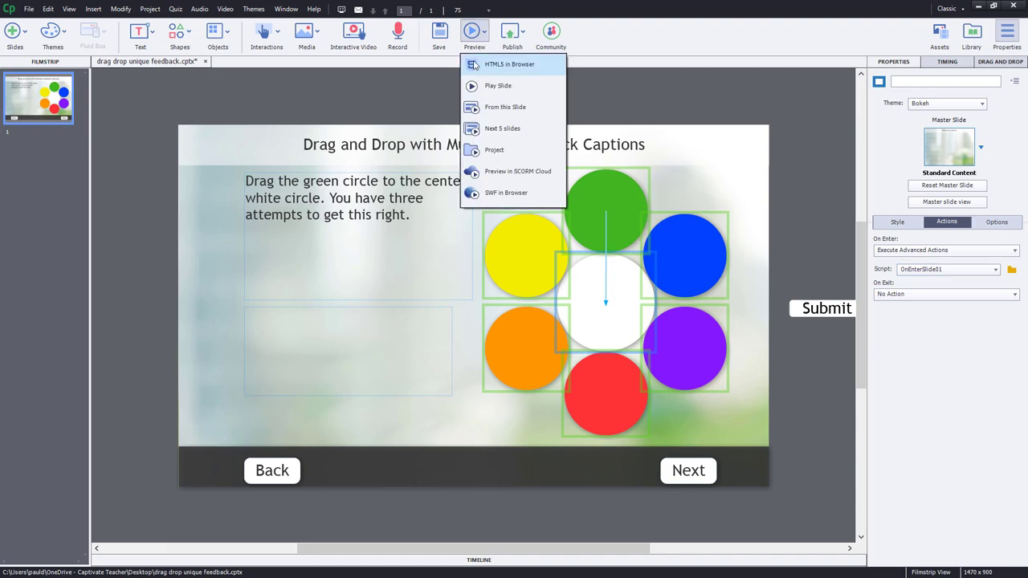
pyautogui.click(482, 64)
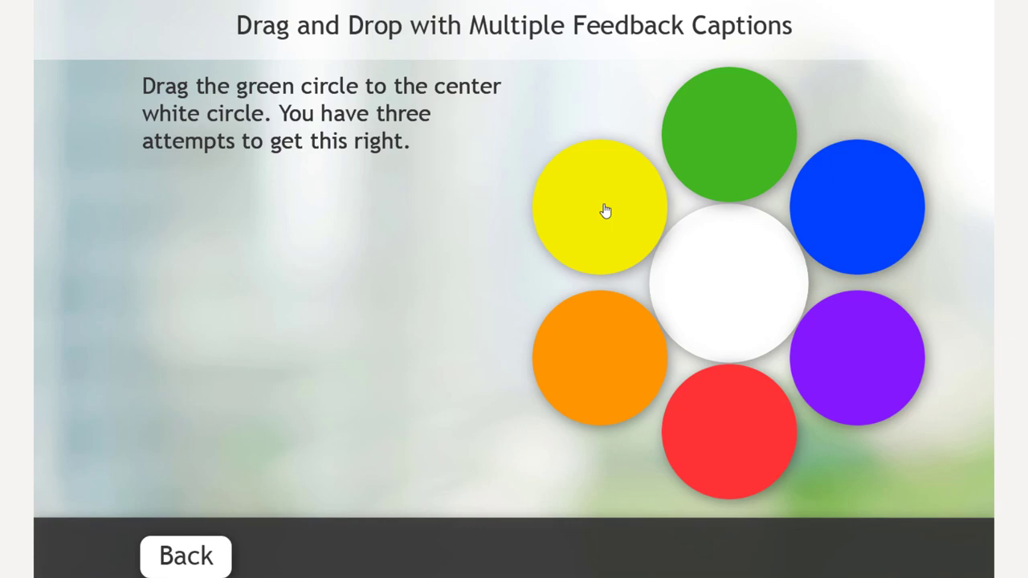
pyautogui.moveTo(616, 214); pyautogui.dragTo(711, 325)
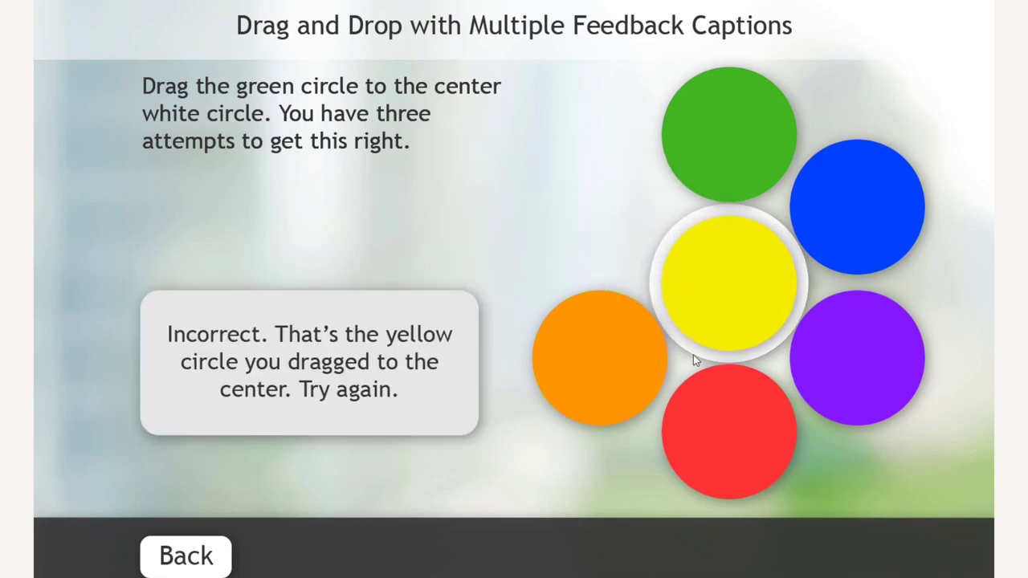
pyautogui.moveTo(870, 213); pyautogui.dragTo(751, 277)
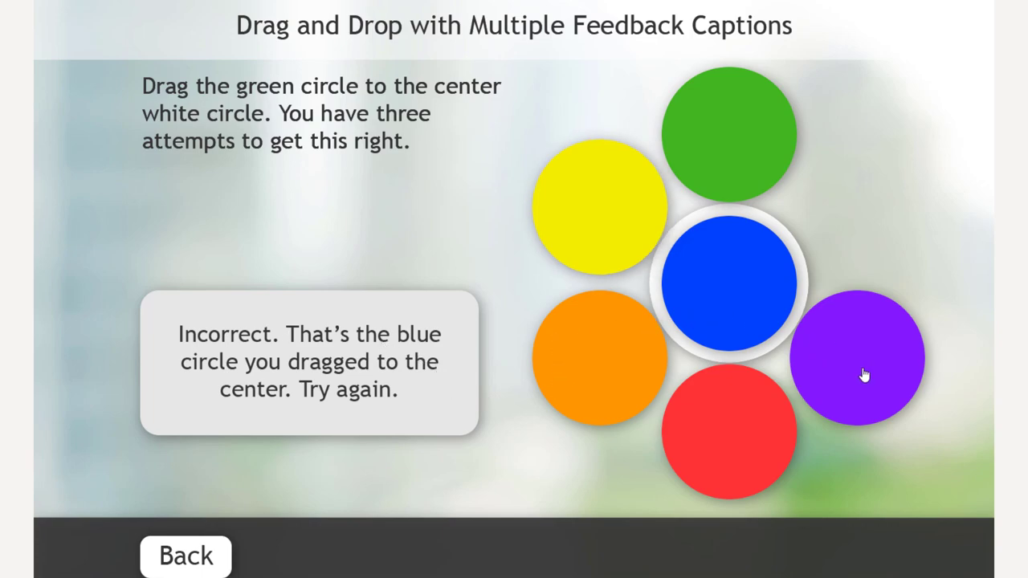
pyautogui.moveTo(864, 376); pyautogui.dragTo(755, 313)
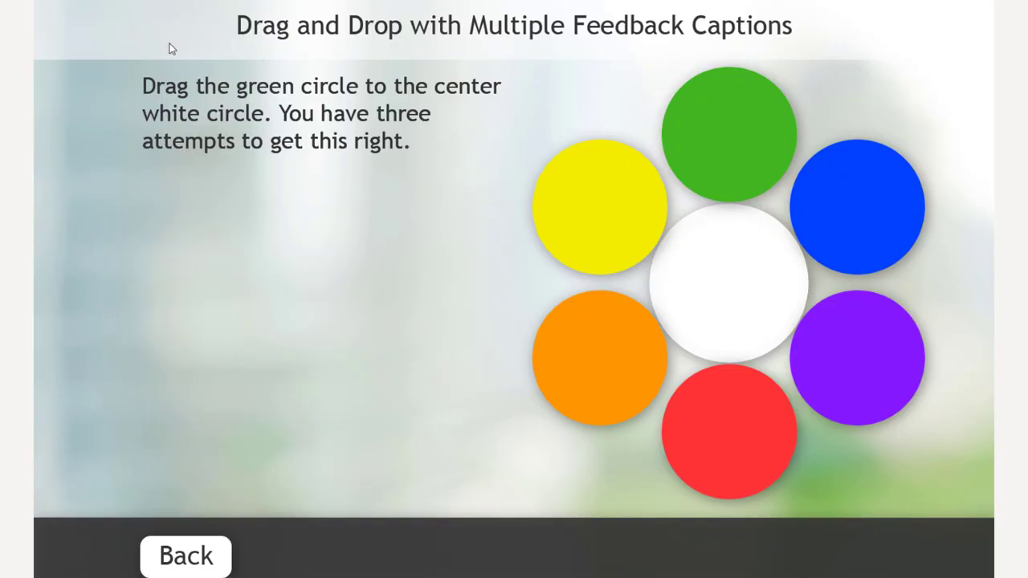
# - Test a fresh run of the preview by placing the yellow circle and after it the green circle on the white center circle
pyautogui.moveTo(615, 216); pyautogui.dragTo(743, 289)
pyautogui.moveTo(730, 140); pyautogui.dragTo(731, 273)
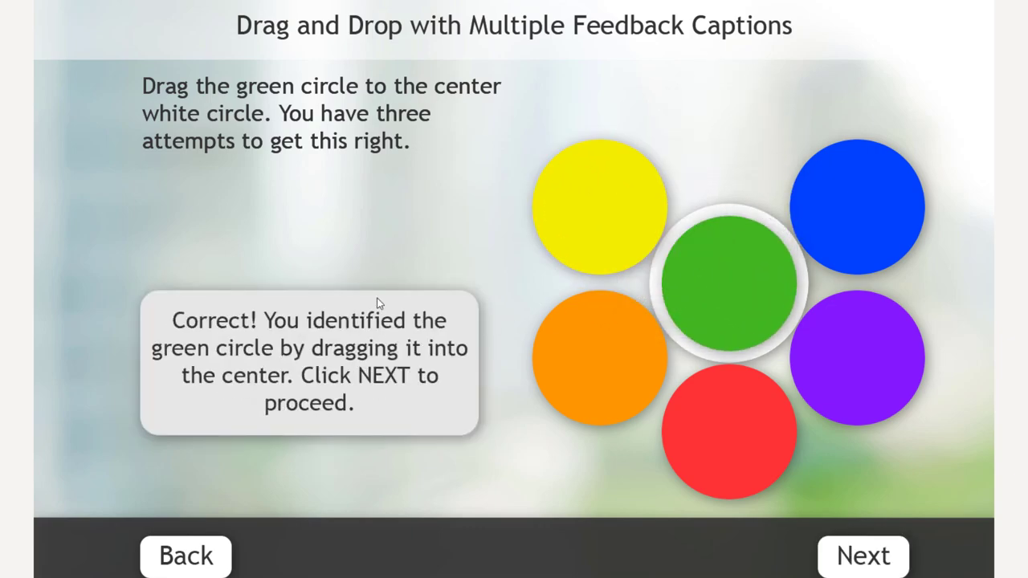